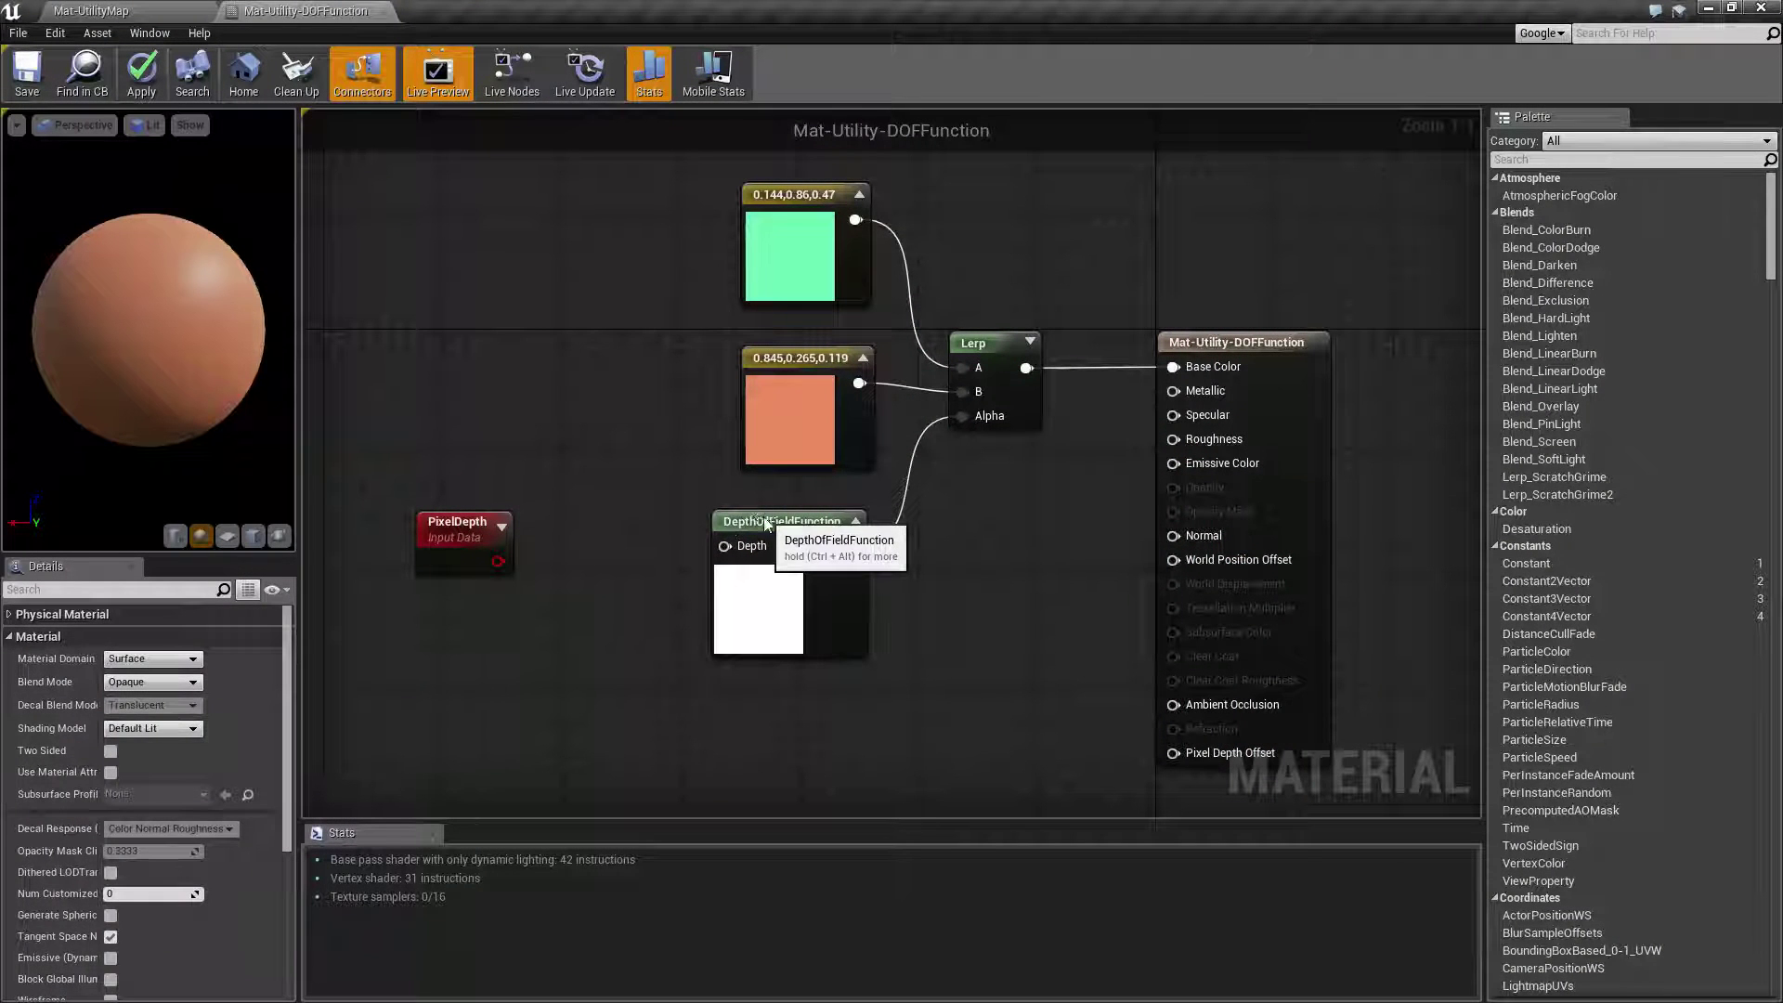
# Step: Inspect the DepthOfFieldFunction node, and check the cube, sphere and floor in the level map that use this material
pyautogui.click(761, 517)
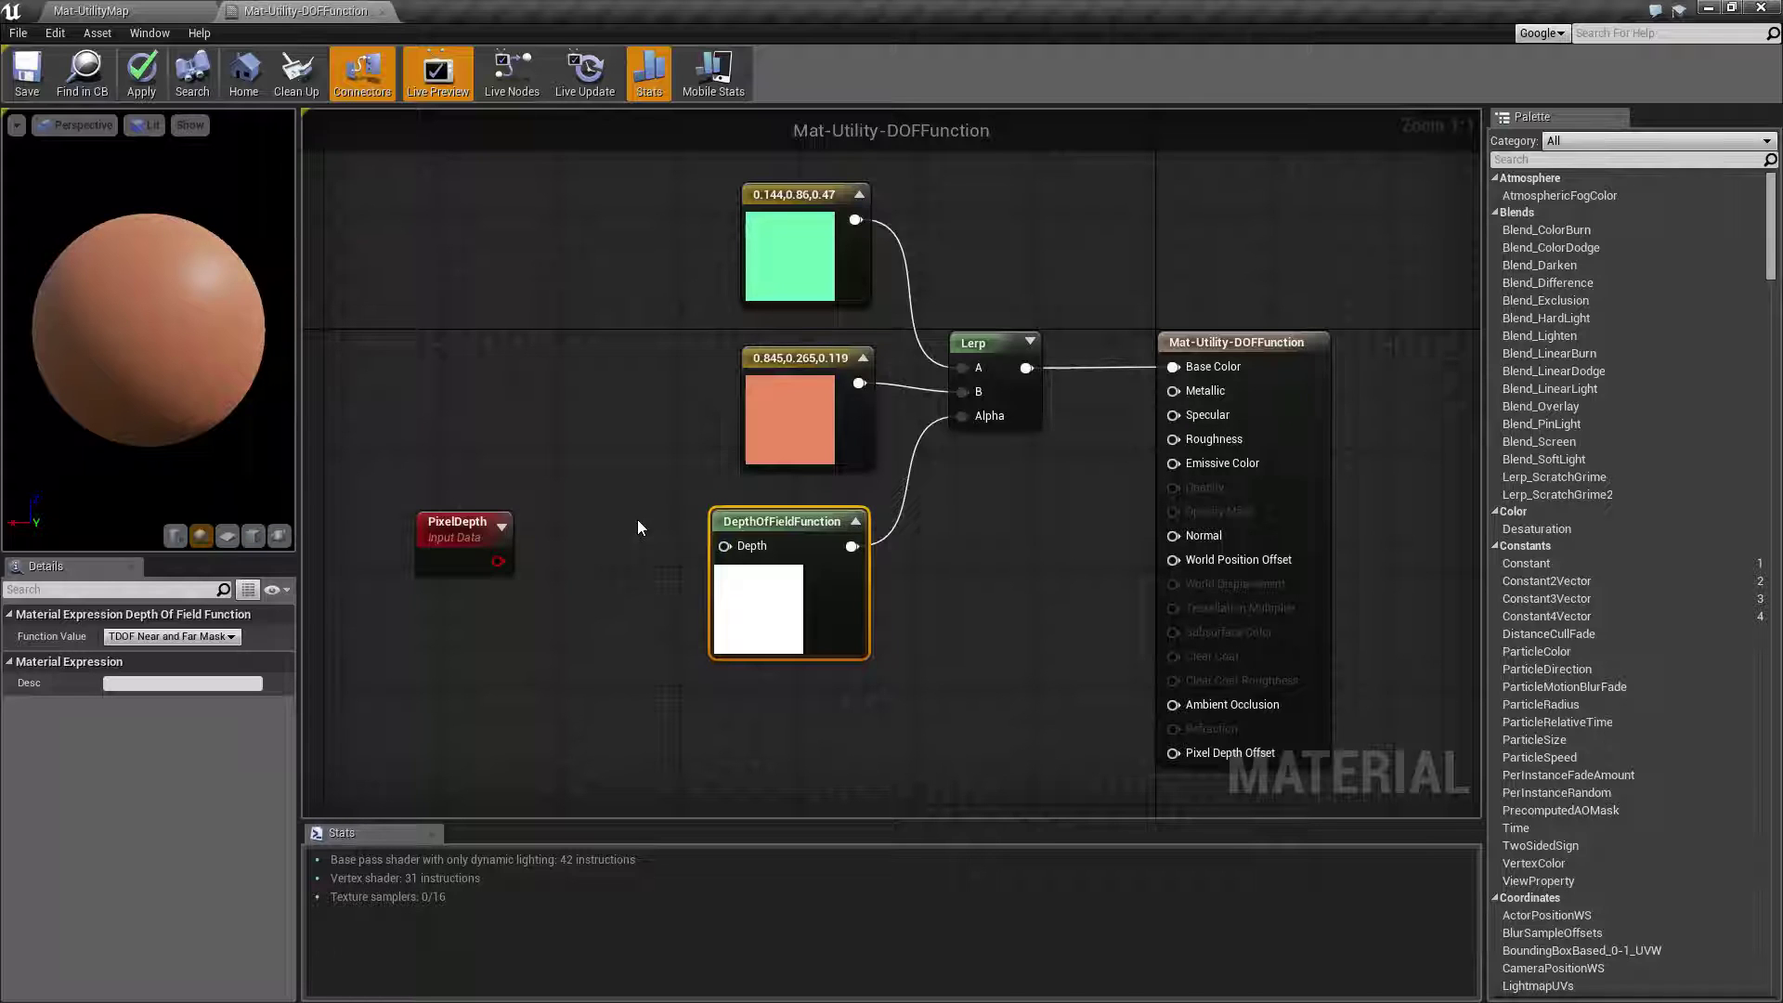
pyautogui.click(138, 8)
pyautogui.moveTo(1194, 474); pyautogui.dragTo(502, 142)
pyautogui.moveTo(1166, 472); pyautogui.dragTo(1148, 489, button='right')
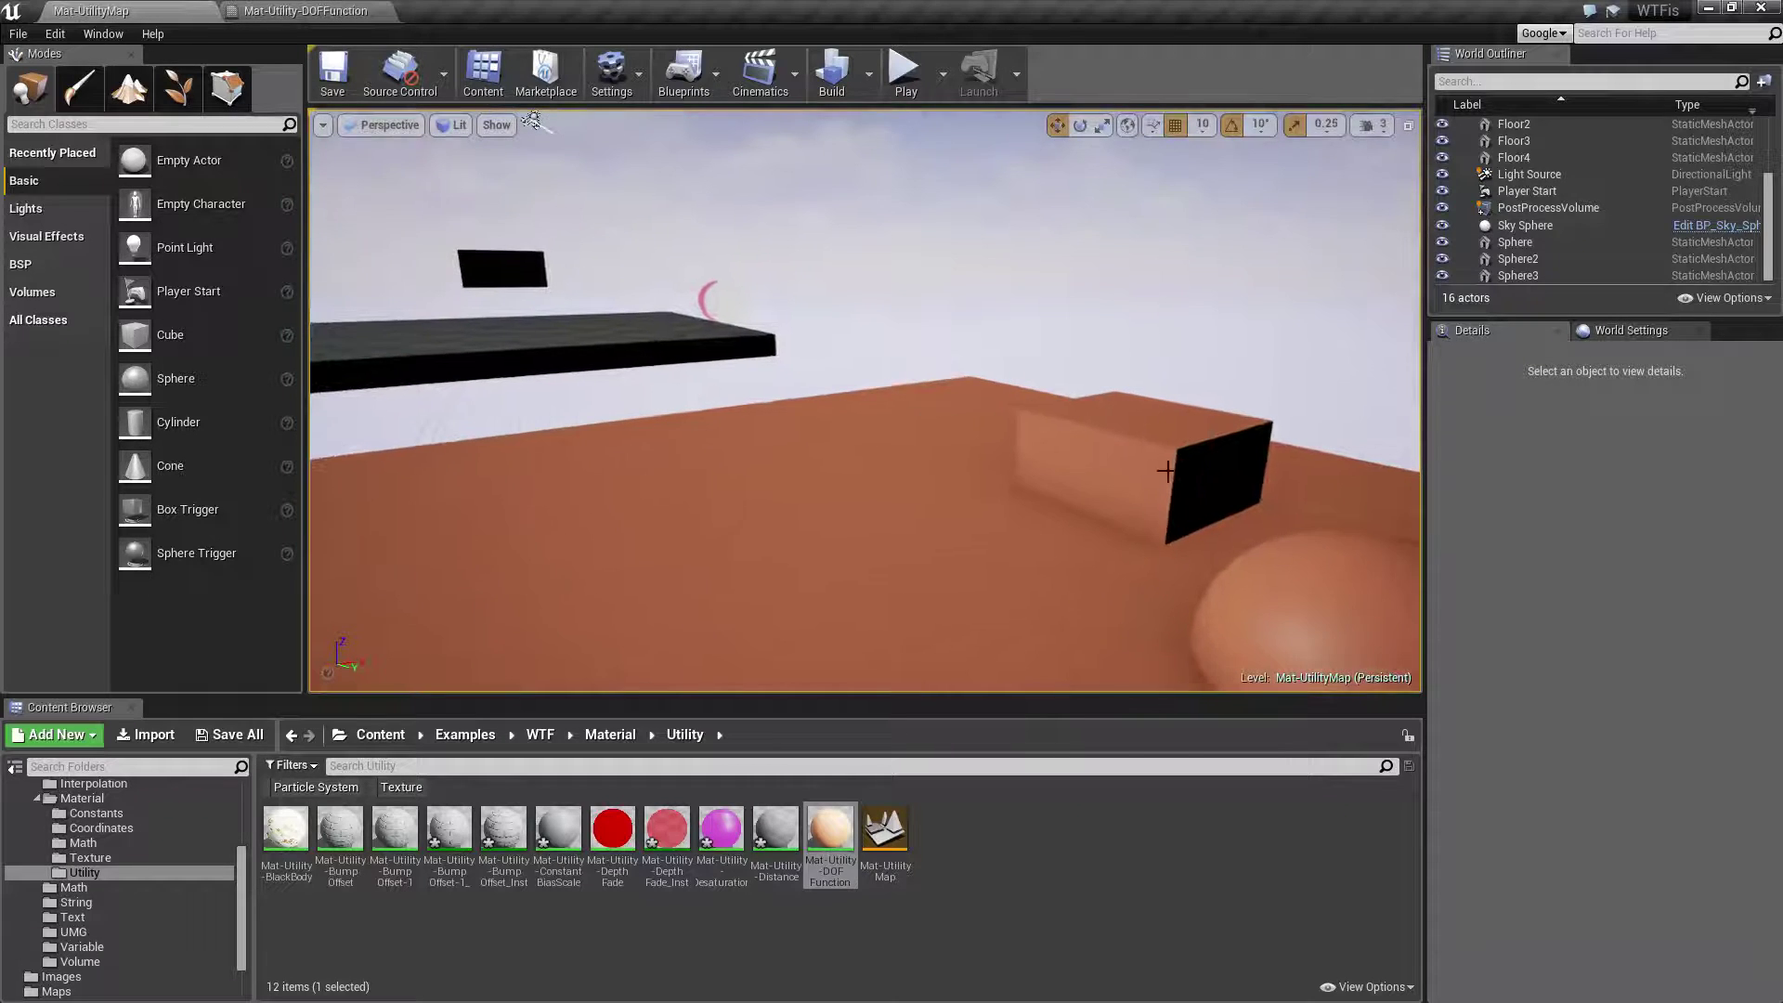
pyautogui.moveTo(876, 442); pyautogui.dragTo(953, 428, button='right')
pyautogui.click(1107, 599)
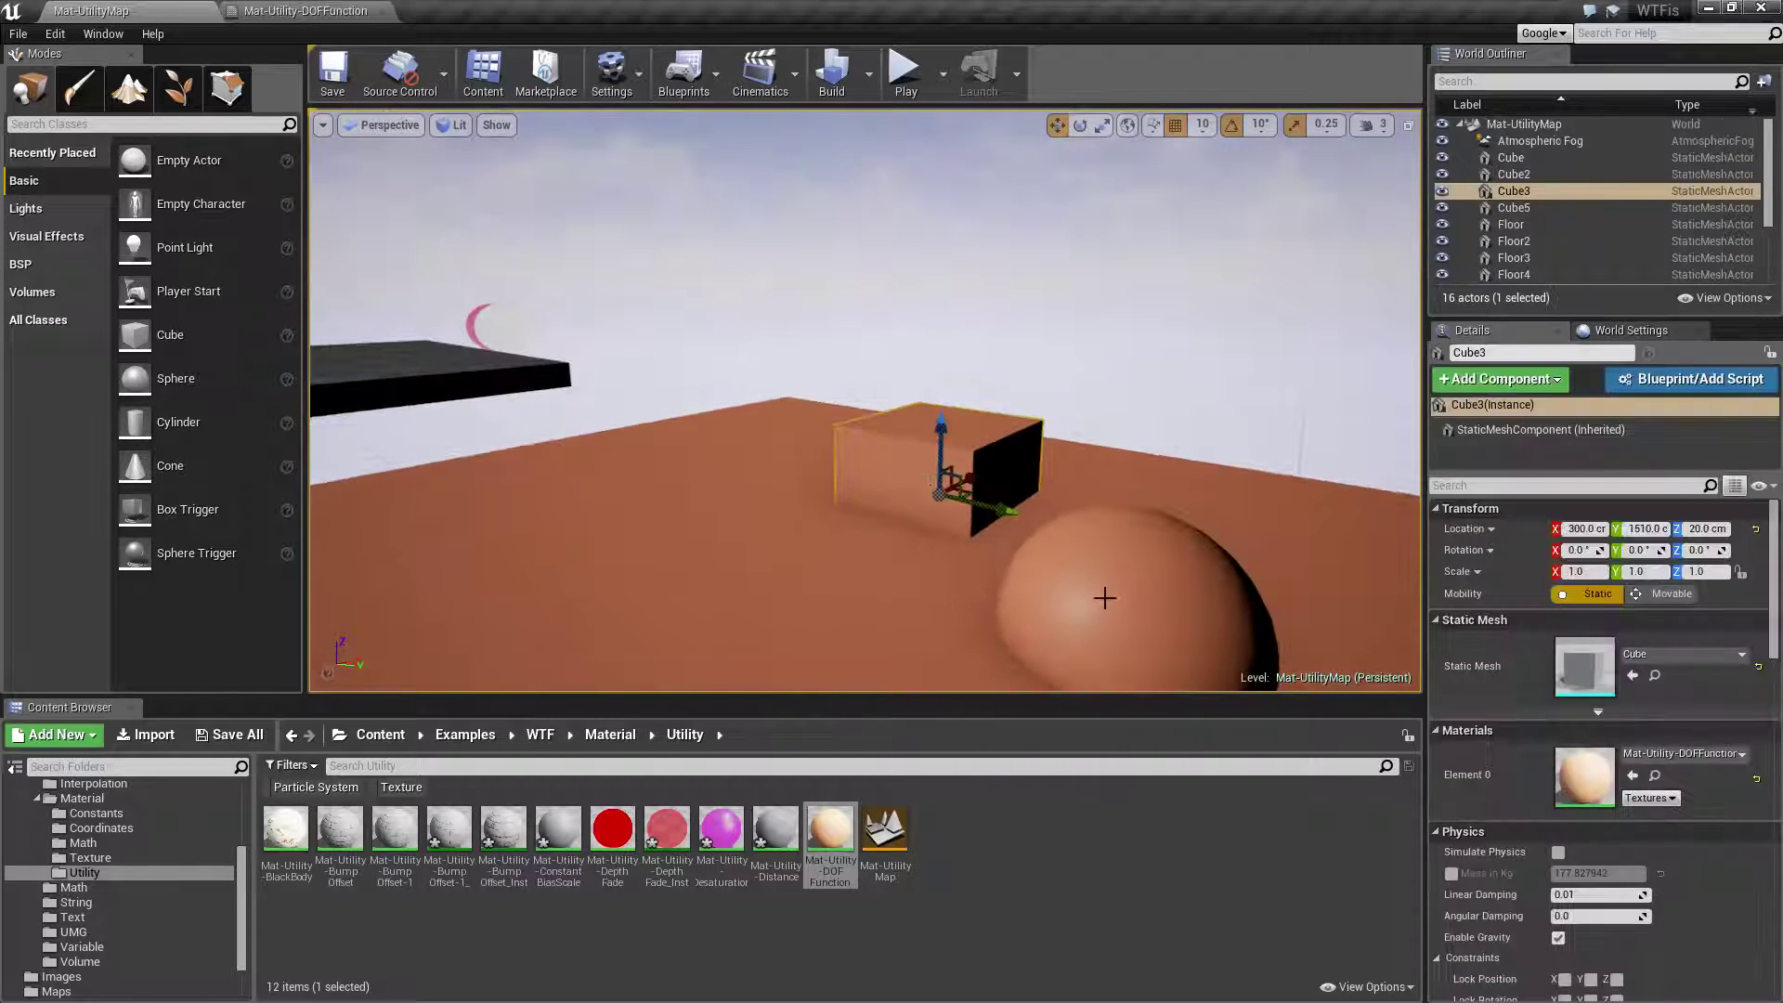
pyautogui.click(622, 528)
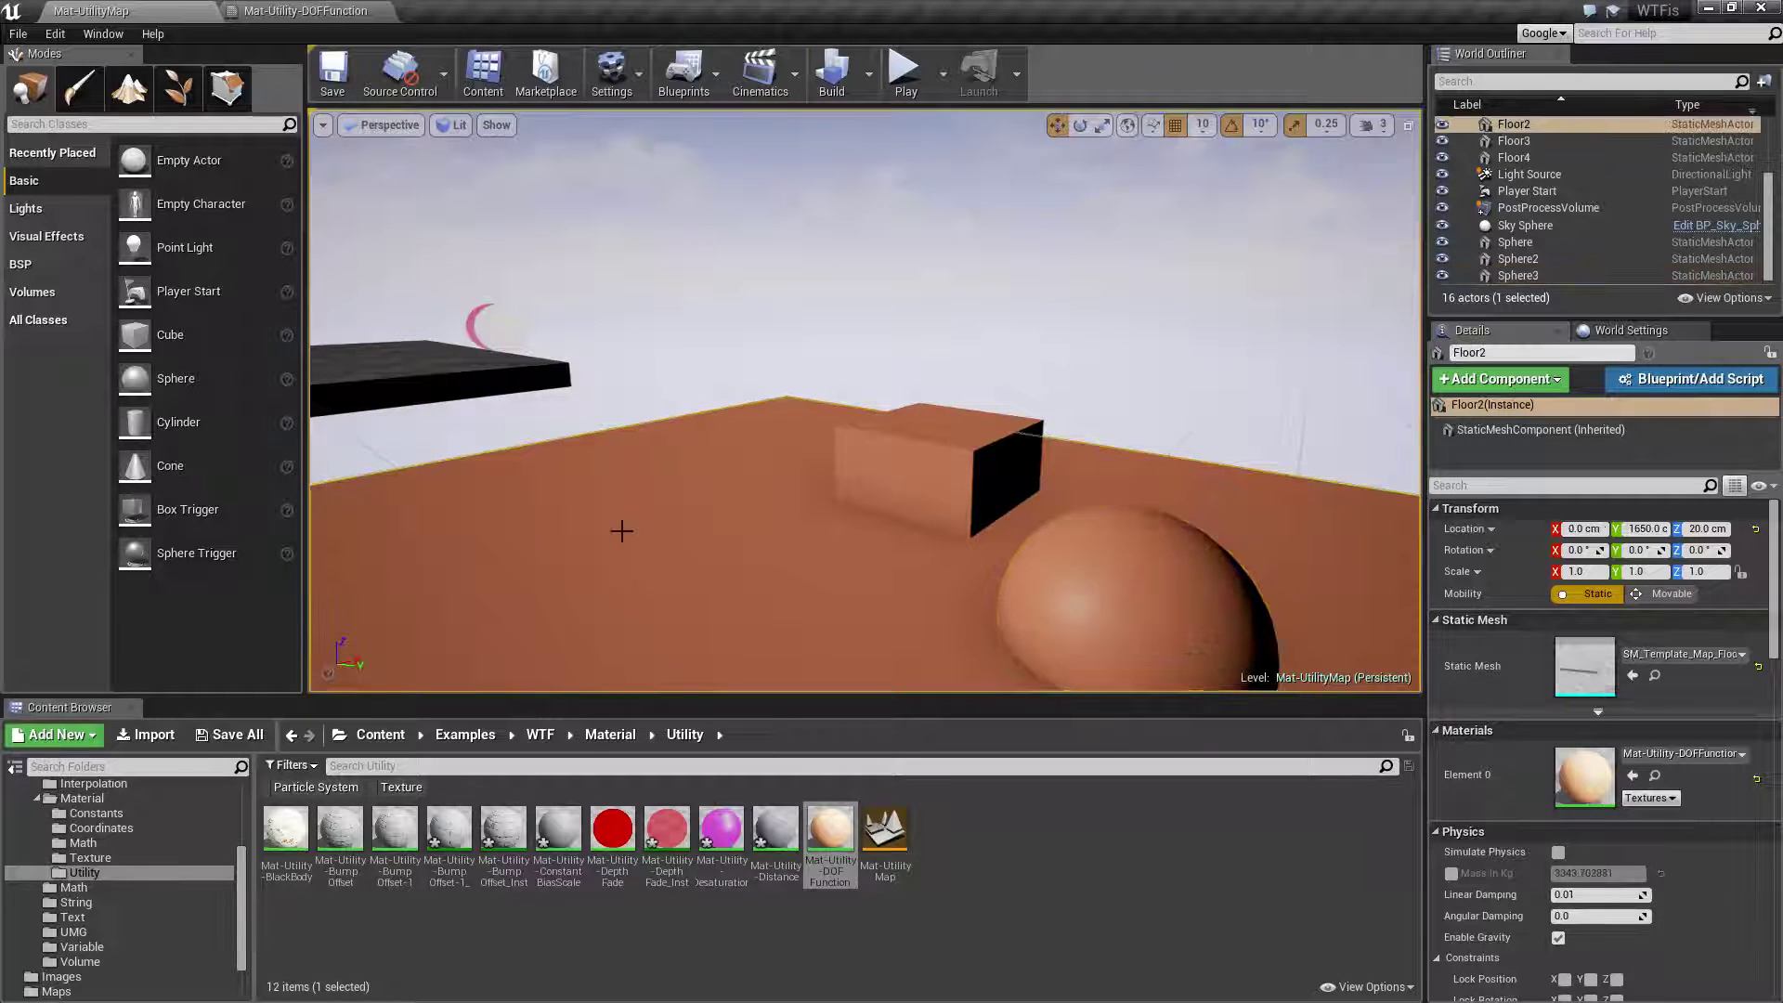
pyautogui.click(1120, 613)
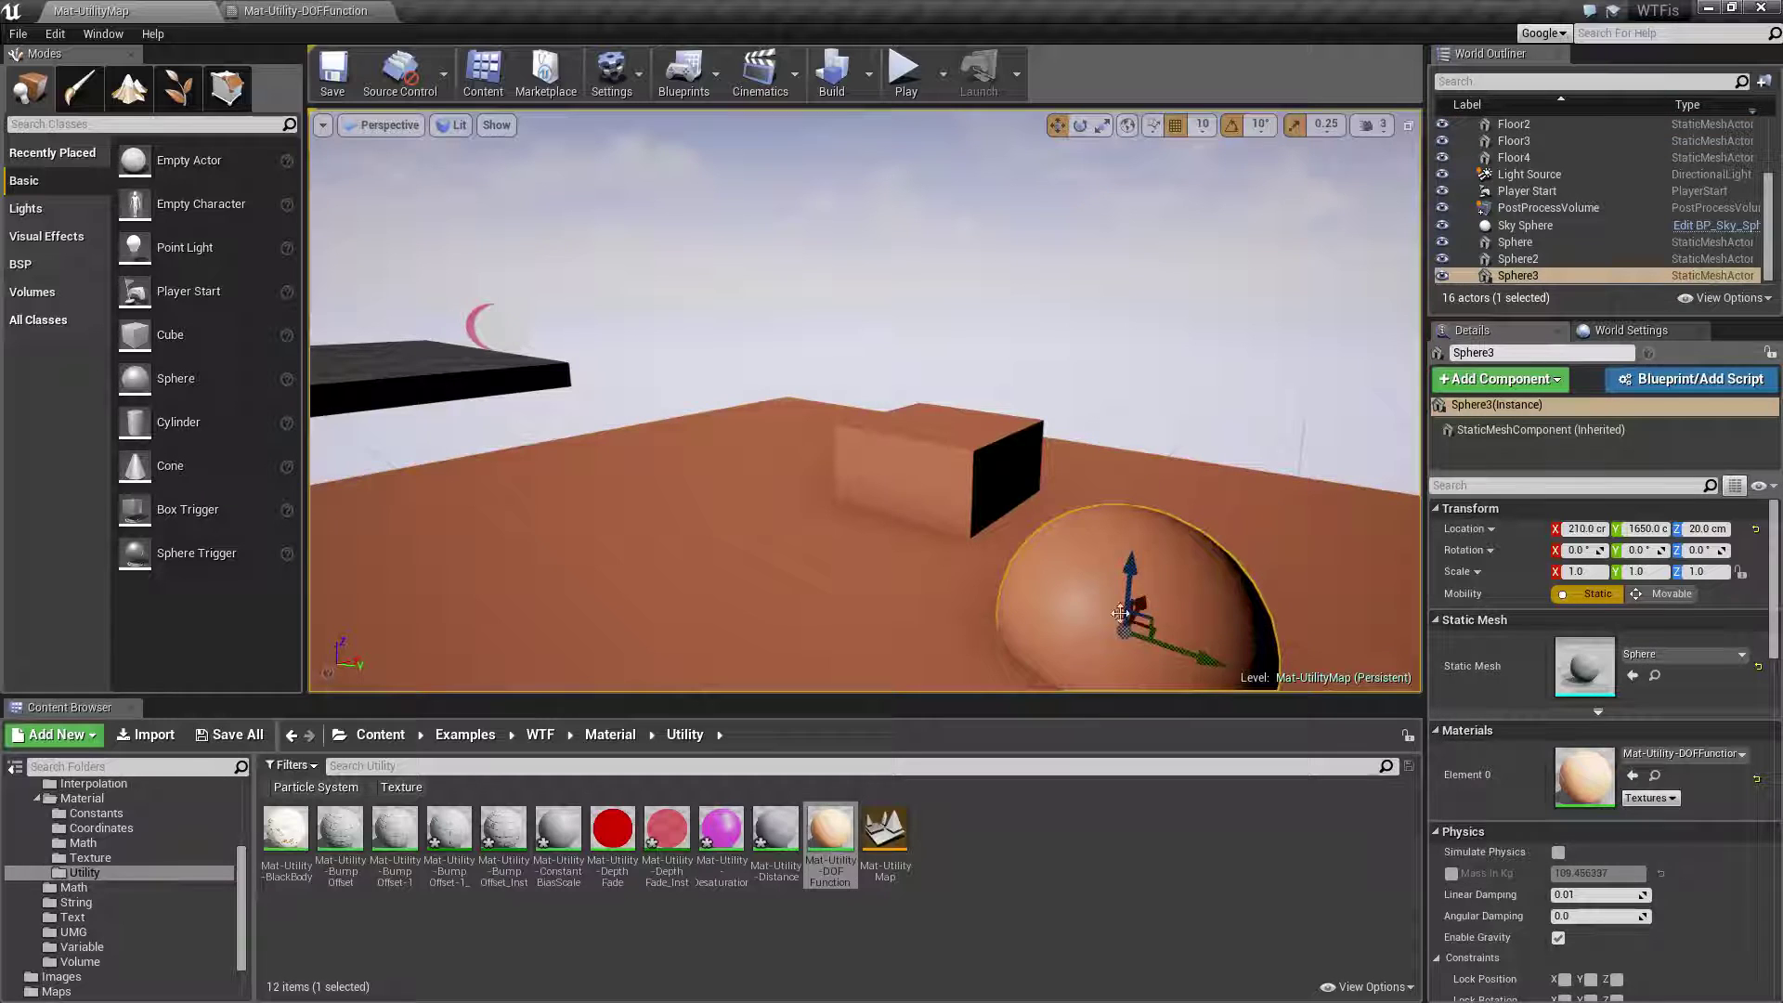
pyautogui.click(940, 467)
pyautogui.click(724, 563)
# Step: Examine the colour blend across the floor from farther away, and the two colour constants feeding the material's Lerp node
pyautogui.press('s')
pyautogui.moveTo(1006, 533)
pyautogui.mouseDown(button='right')
pyautogui.moveTo(1077, 589)
pyautogui.moveTo(951, 640)
pyautogui.moveTo(945, 621)
pyautogui.moveTo(942, 687)
pyautogui.moveTo(940, 548)
pyautogui.moveTo(940, 608)
pyautogui.moveTo(1006, 535)
pyautogui.moveTo(1013, 554)
pyautogui.mouseUp(button='right')
pyautogui.press('w')
pyautogui.press('s')
pyautogui.press('s')
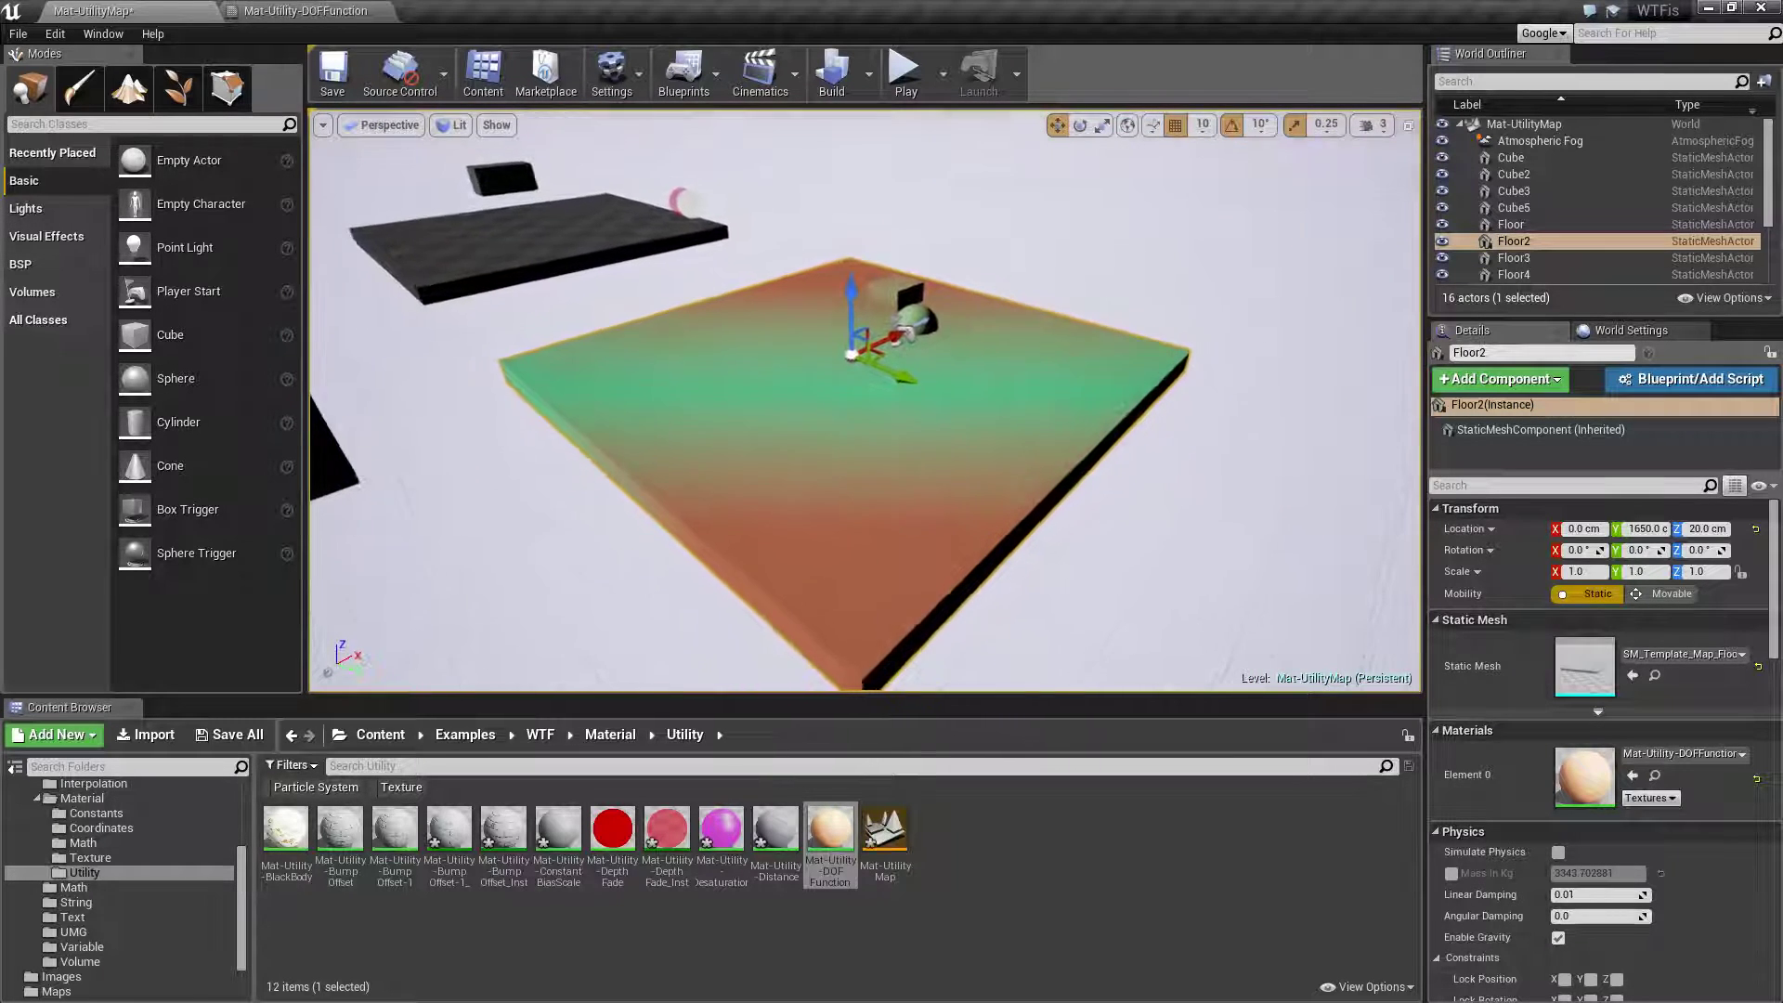
pyautogui.moveTo(929, 424); pyautogui.dragTo(911, 424)
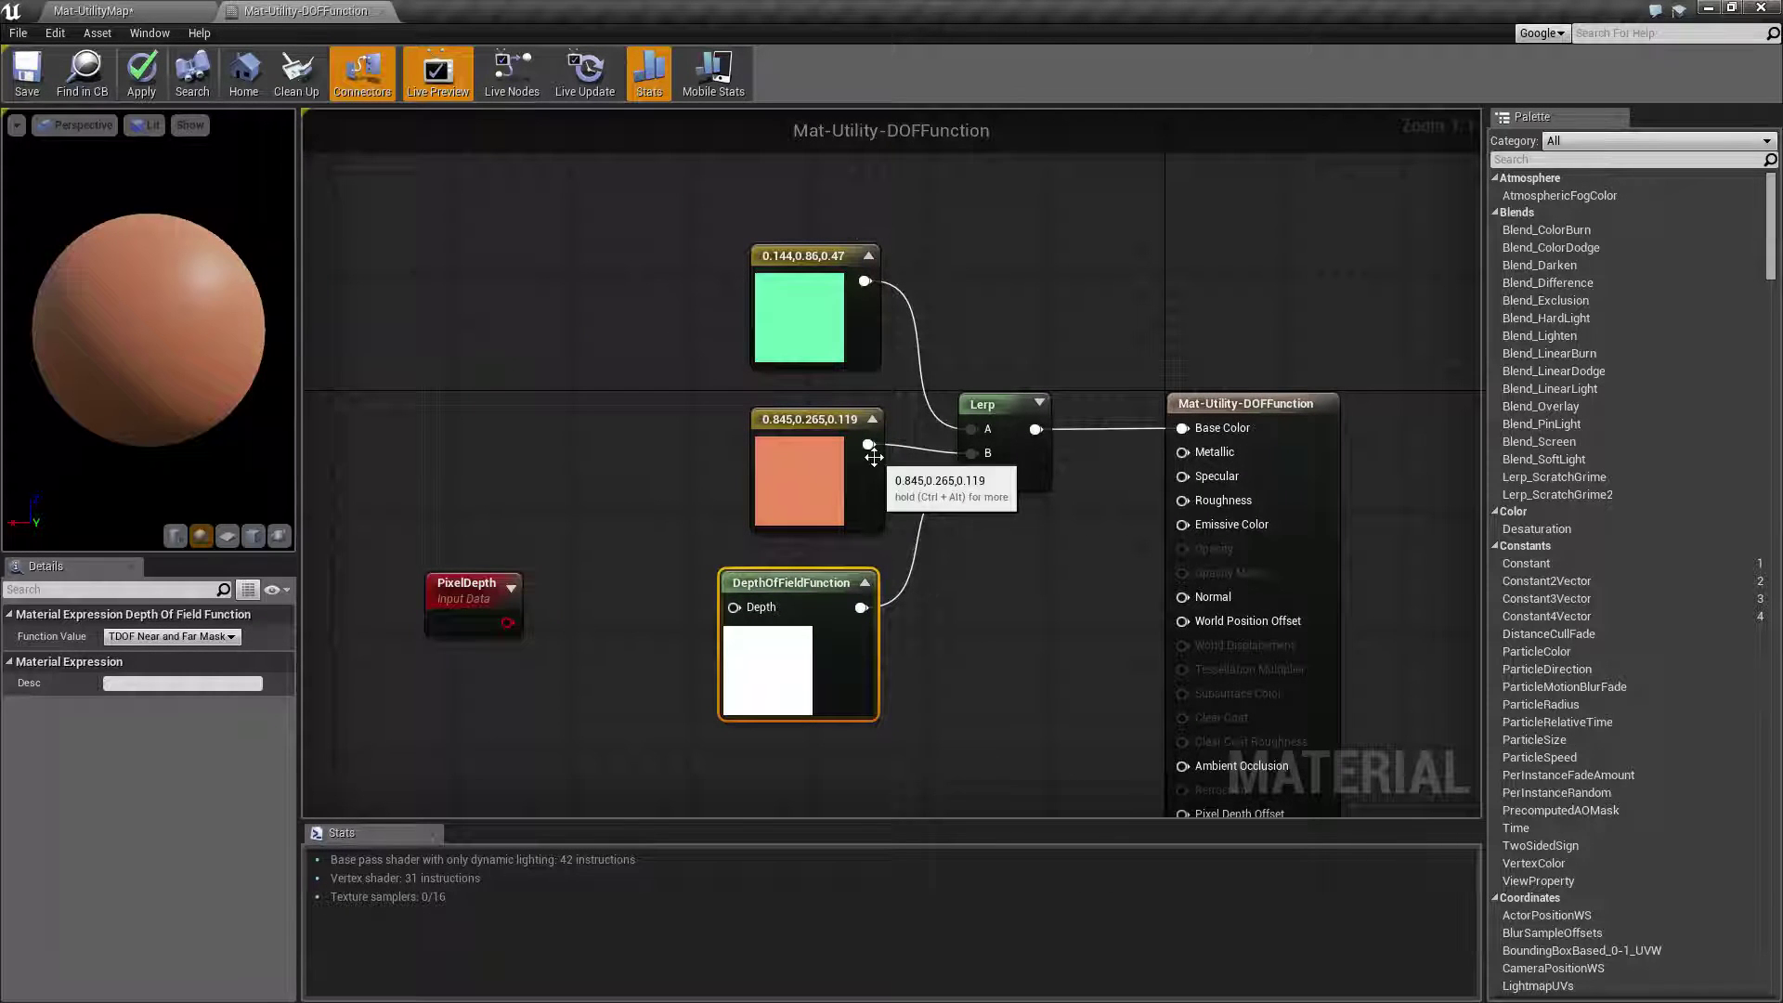
pyautogui.click(809, 260)
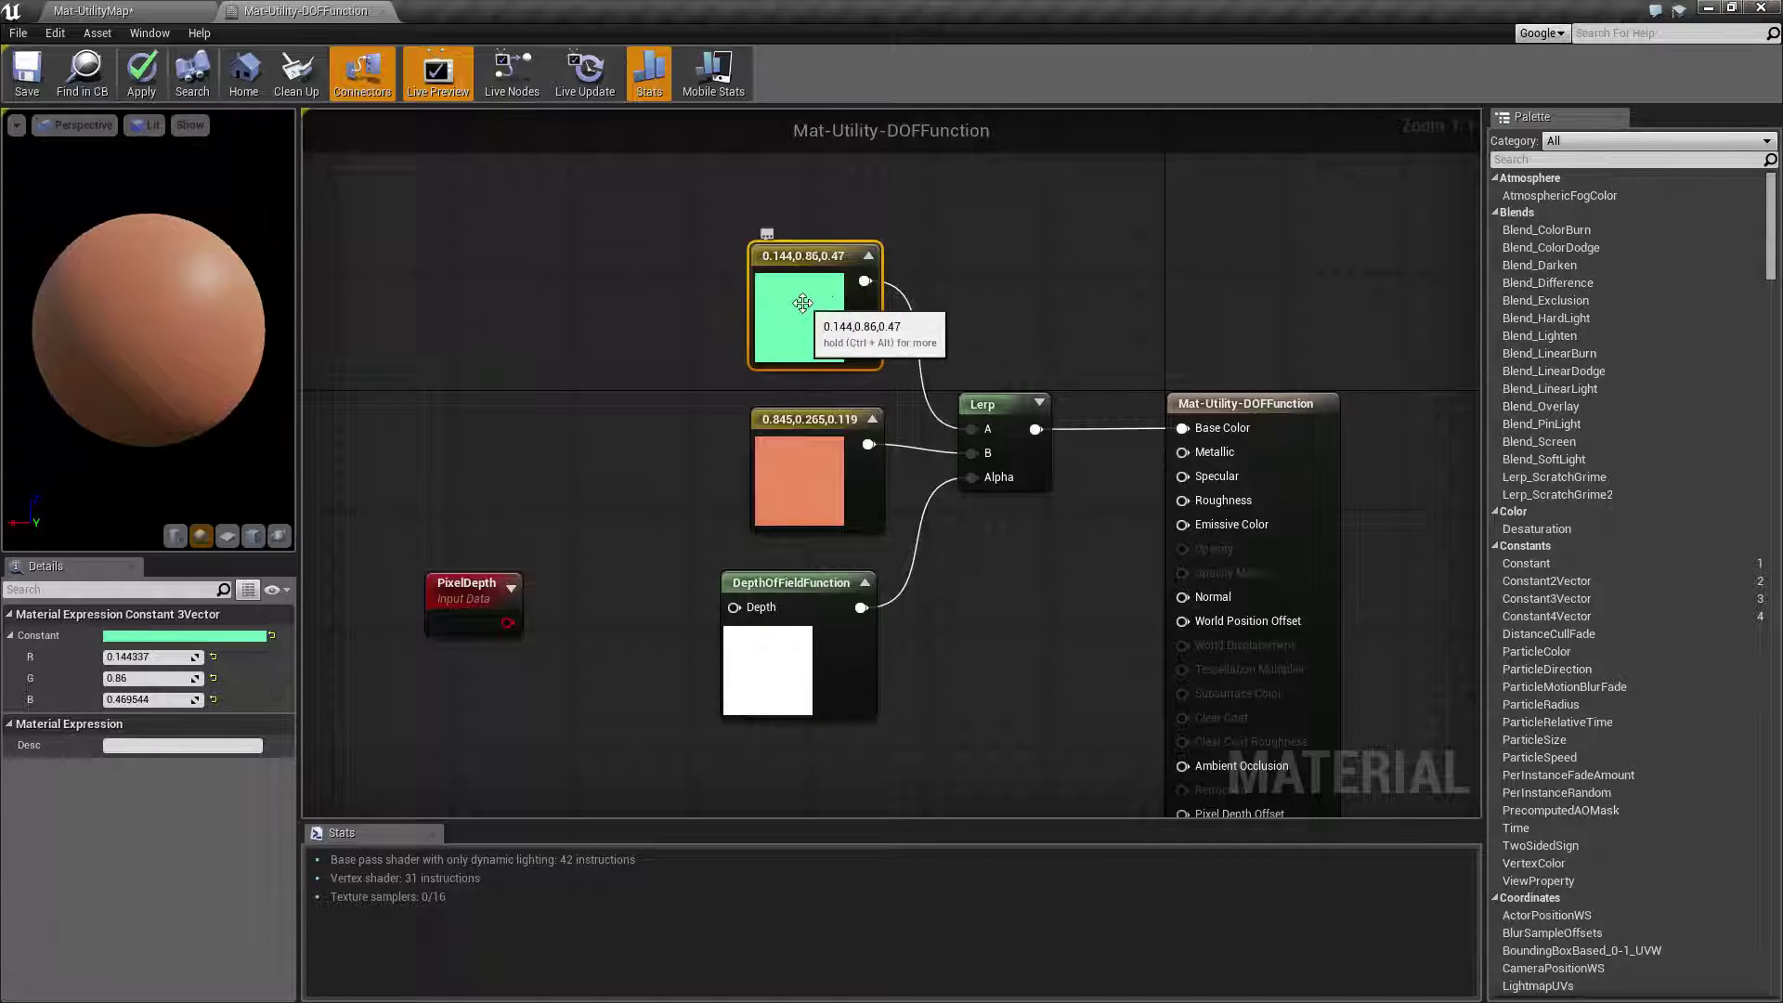
pyautogui.click(817, 469)
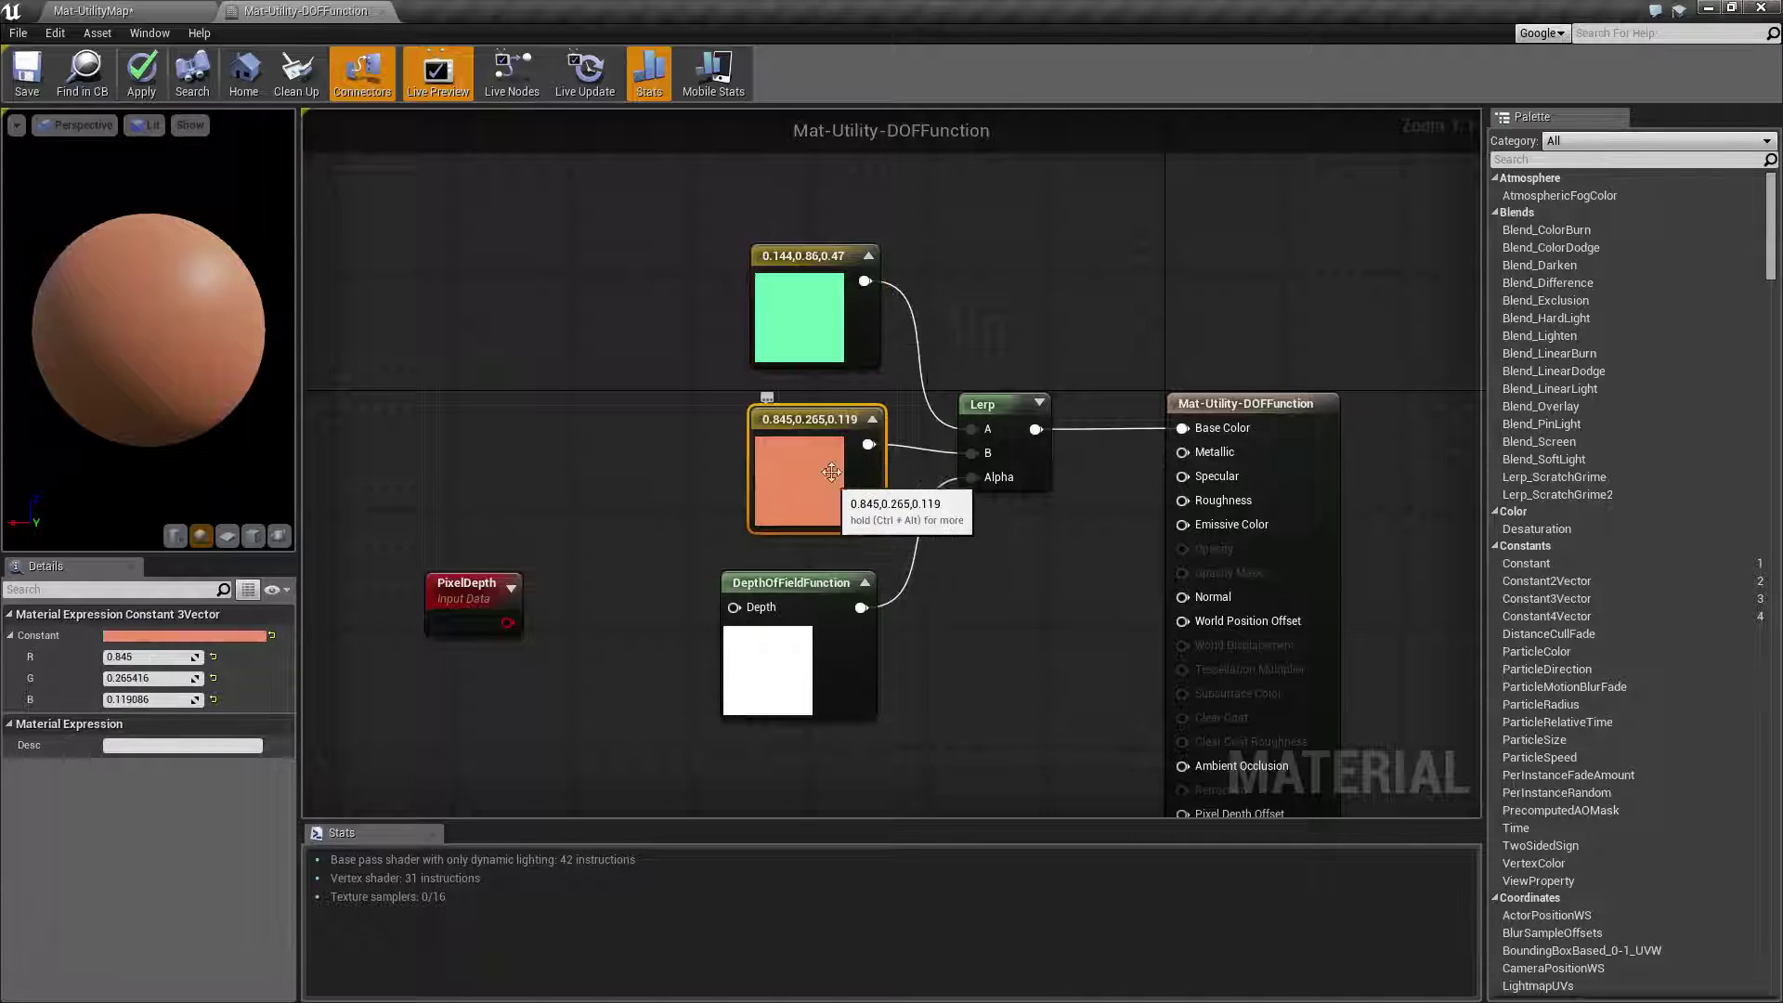
# Step: Enable the PostProcessVolume in the level map
pyautogui.click(135, 7)
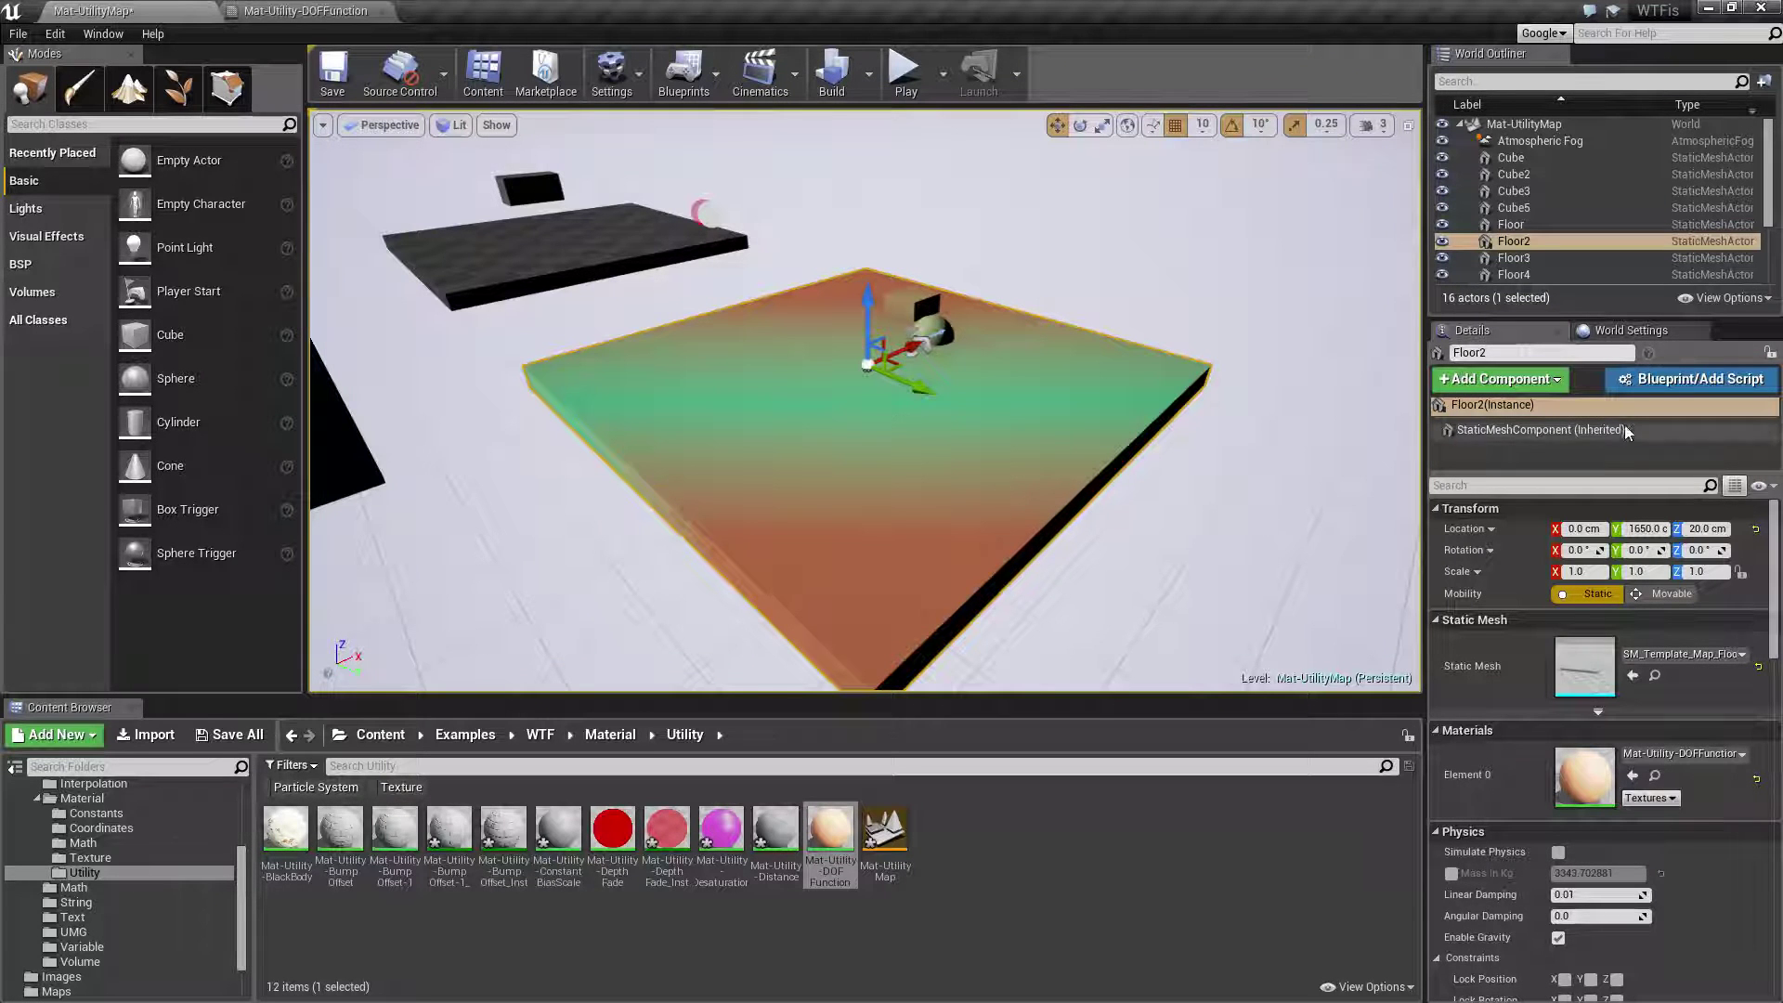
pyautogui.scroll(-3, 1511, 234)
pyautogui.click(1533, 210)
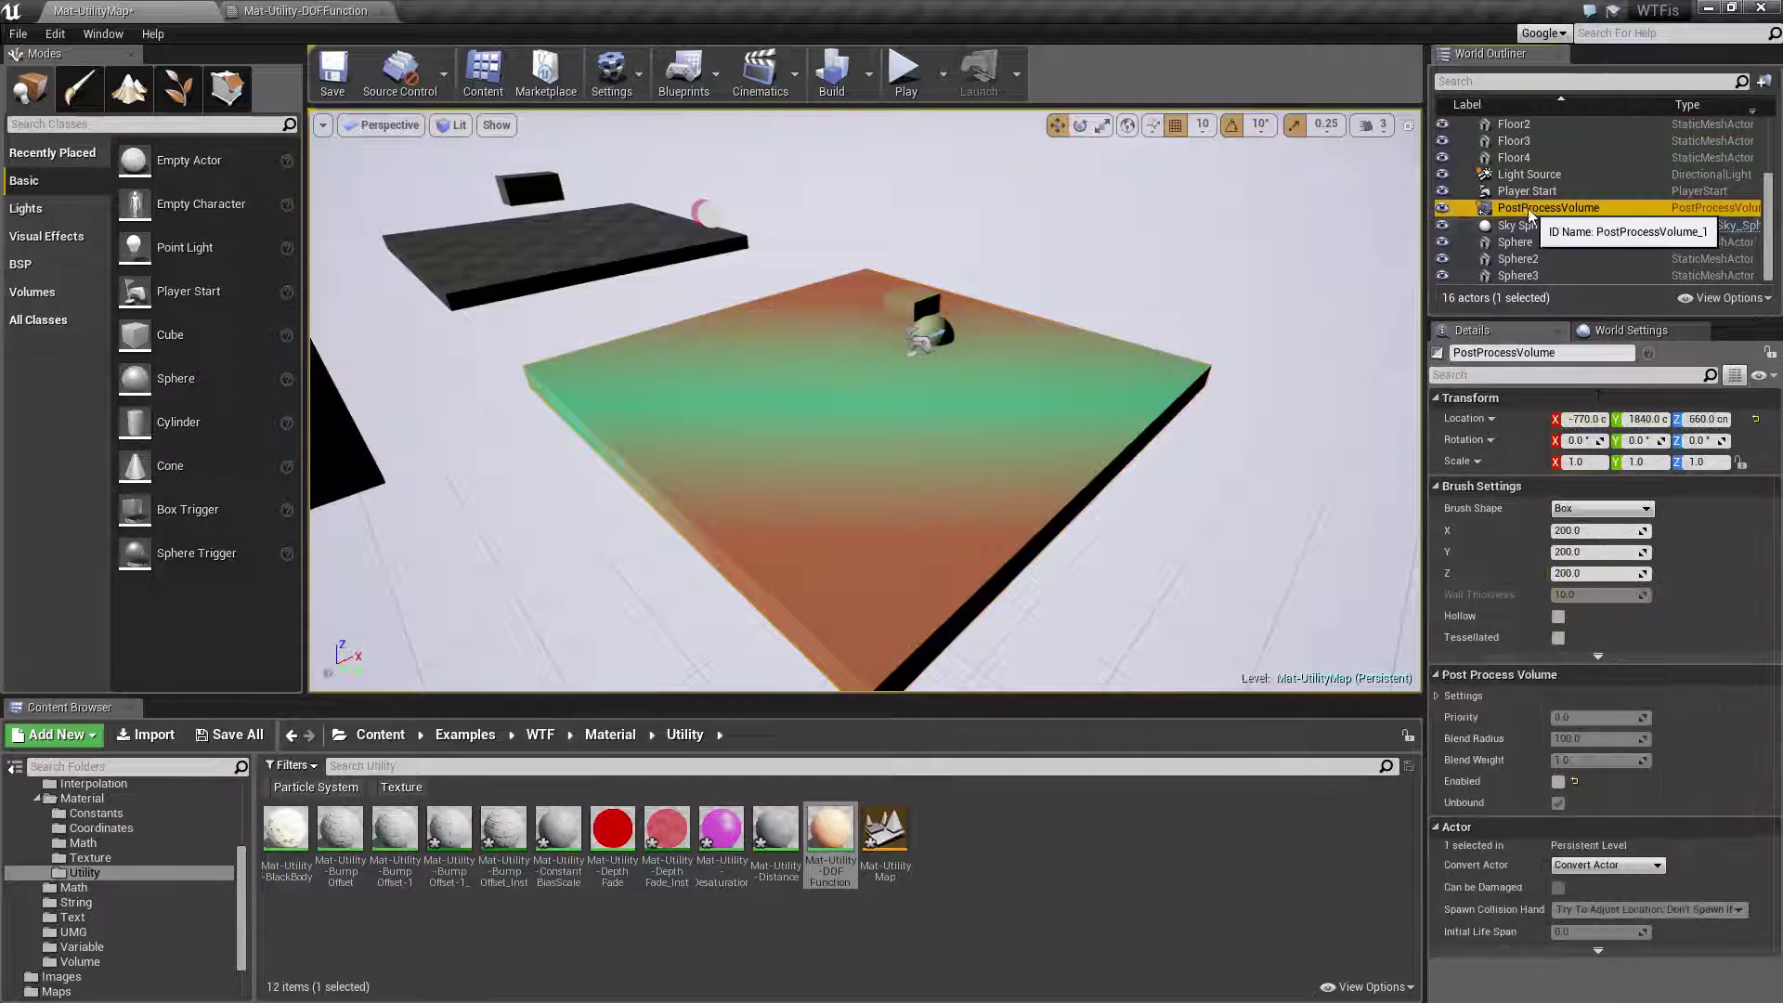
pyautogui.click(1558, 782)
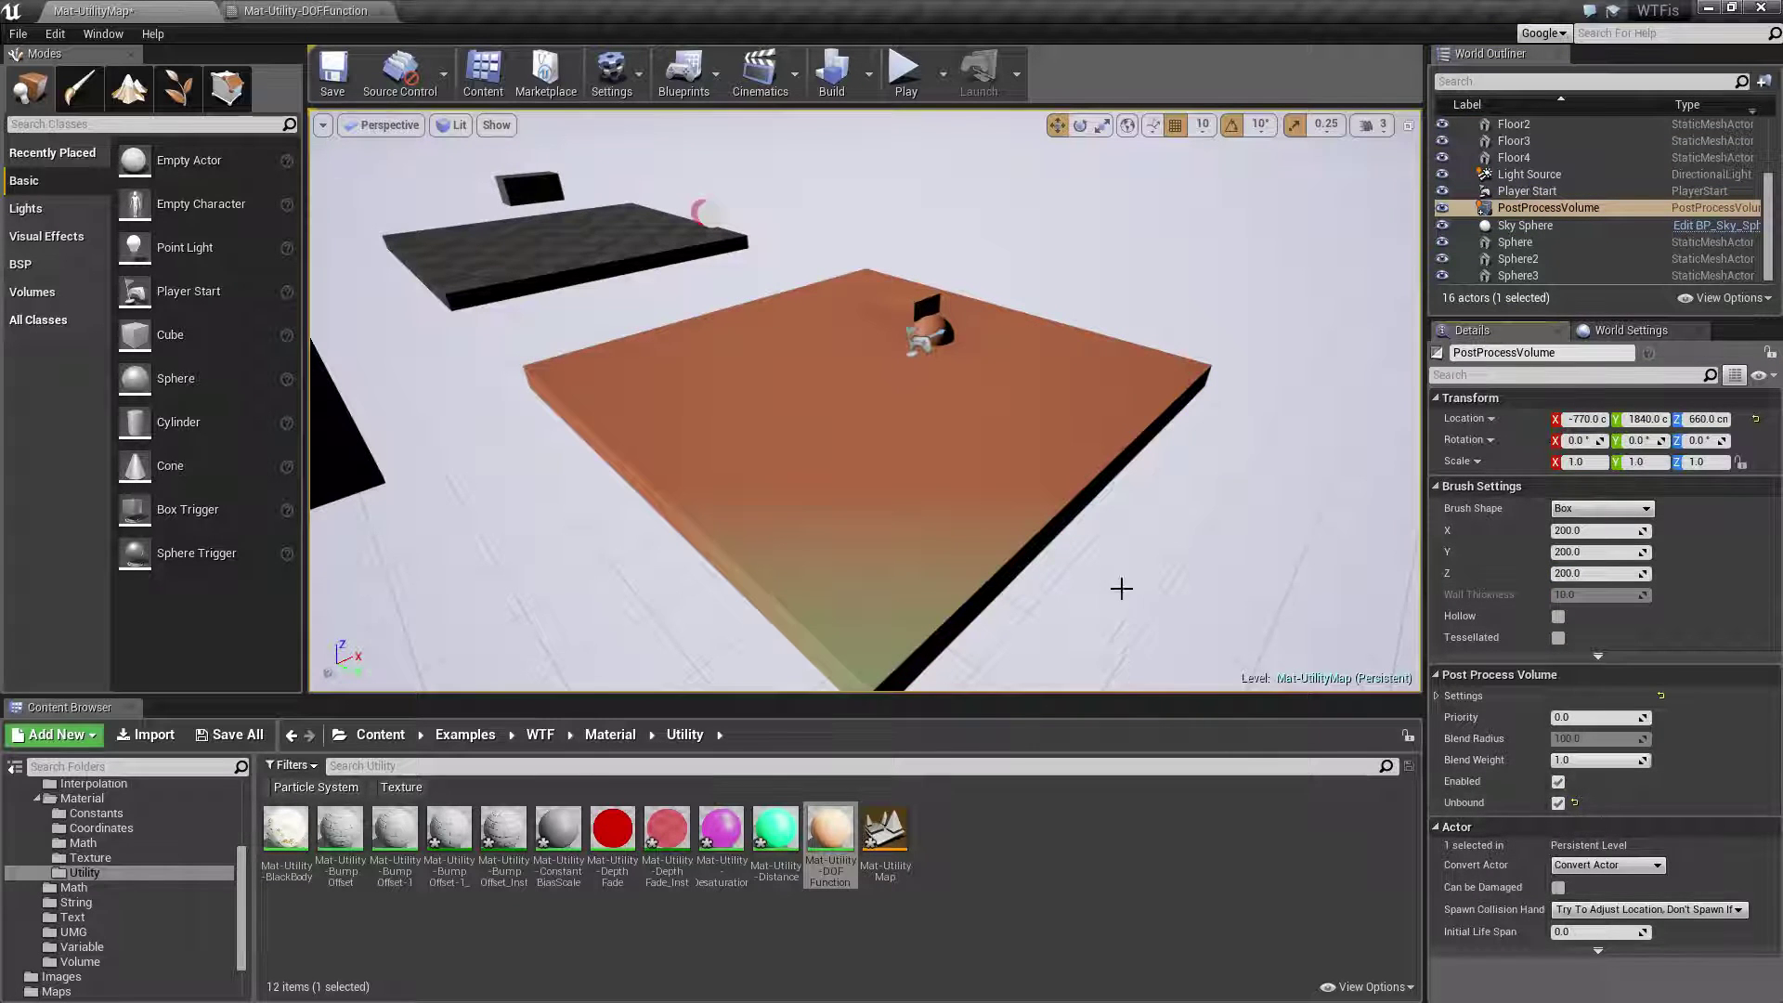
# Step: Set the PostProcessVolume's Depth Of Field method to GaussianDOF
pyautogui.press('w')
pyautogui.moveTo(1121, 588); pyautogui.dragTo(1124, 522, button='right')
pyautogui.press('w')
pyautogui.press('s')
pyautogui.click(1447, 697)
pyautogui.scroll(-6, 1506, 782)
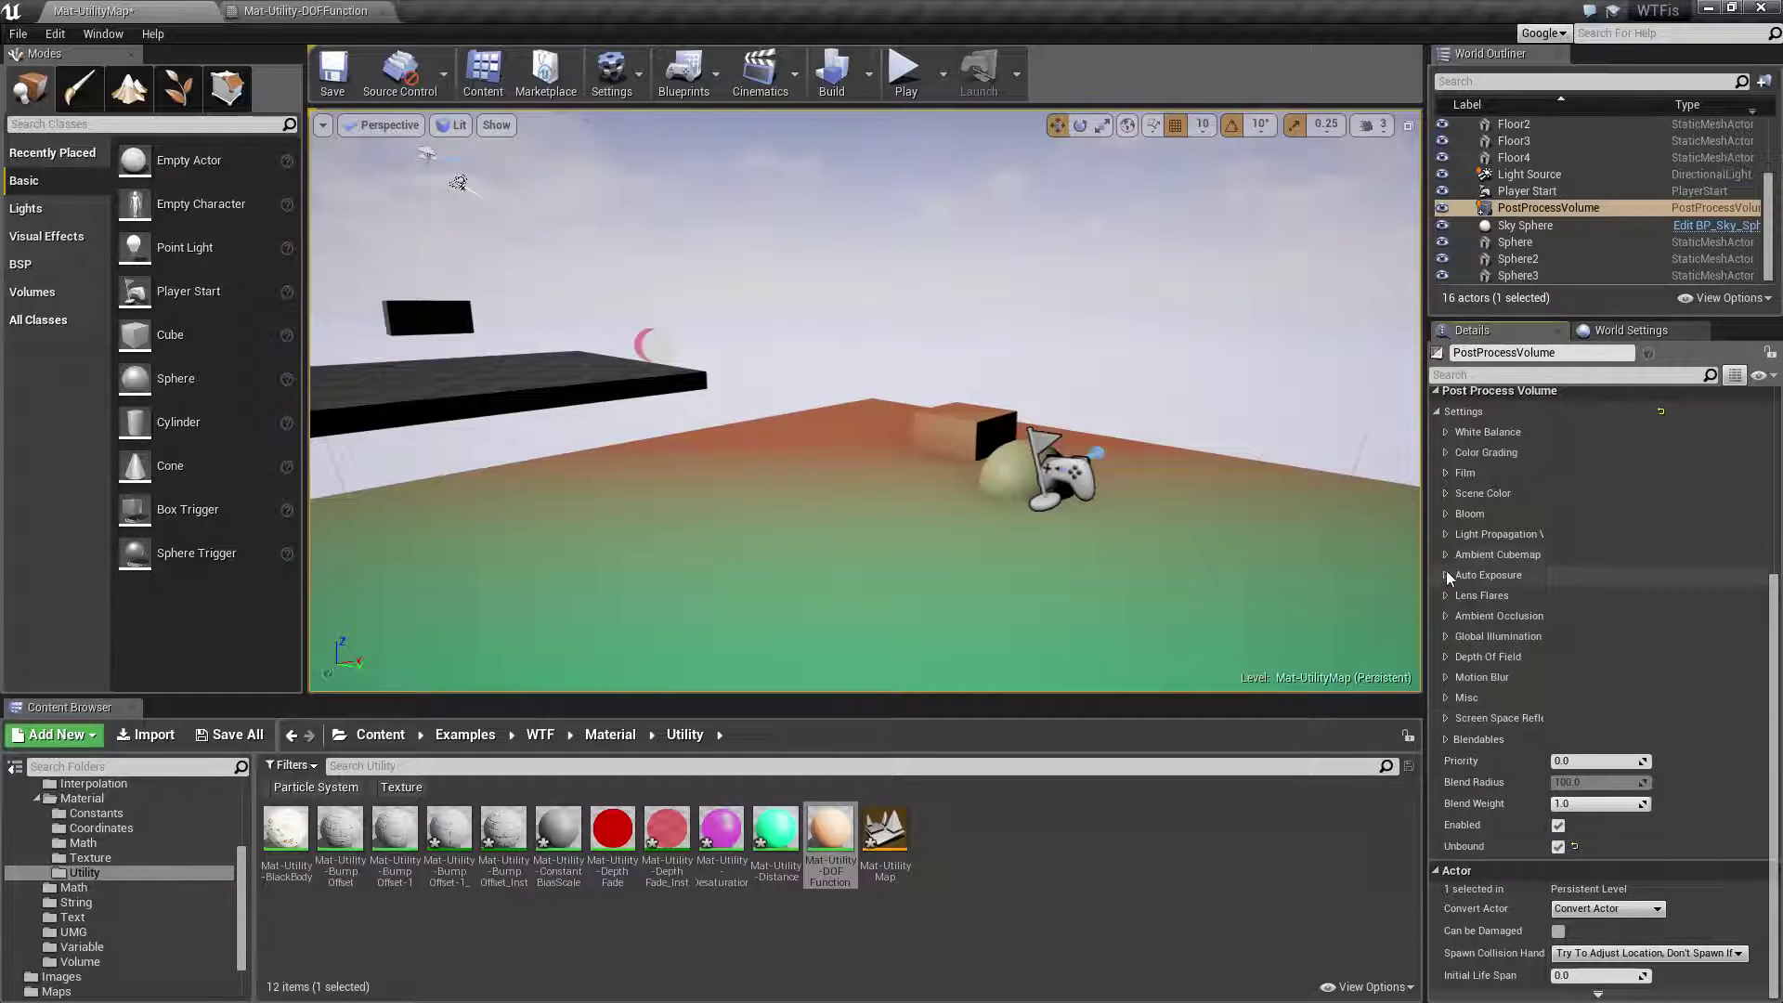
pyautogui.click(1445, 655)
pyautogui.click(1583, 680)
pyautogui.click(1571, 705)
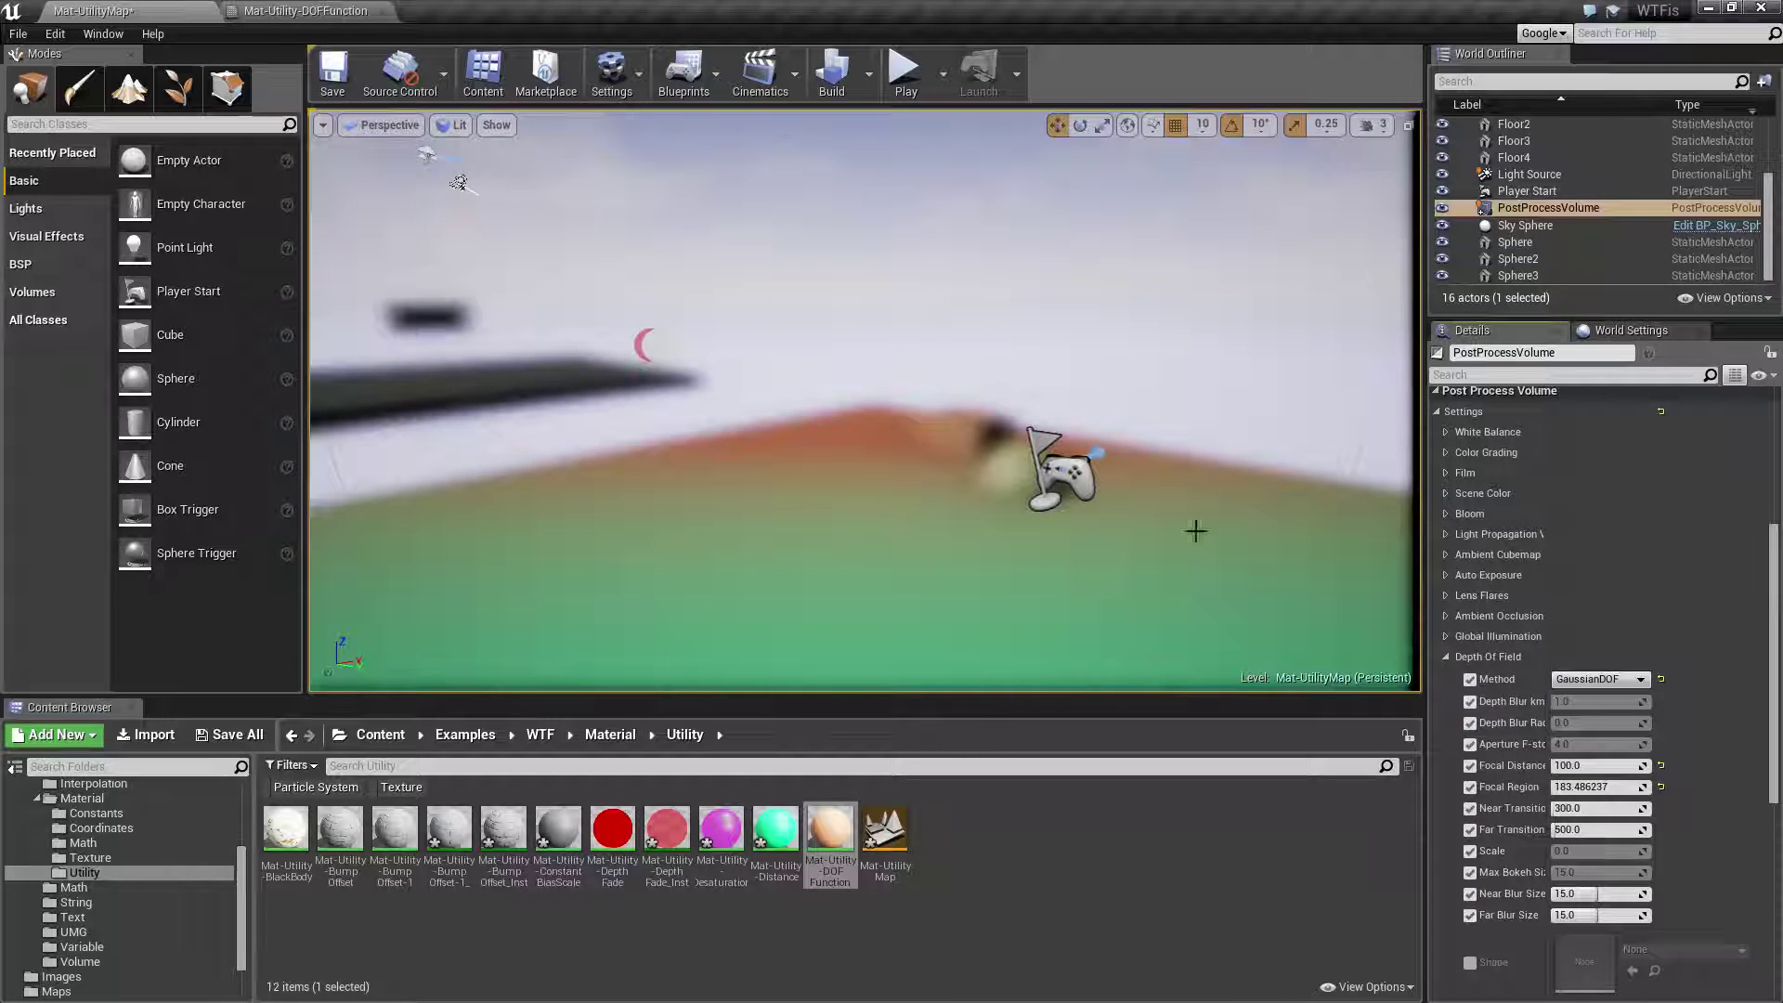
# Step: Move the camera toward and away from the cube and sphere to examine how blur and material colour vary with distance
pyautogui.moveTo(1113, 435); pyautogui.dragTo(1092, 467, button='right')
pyautogui.press('w')
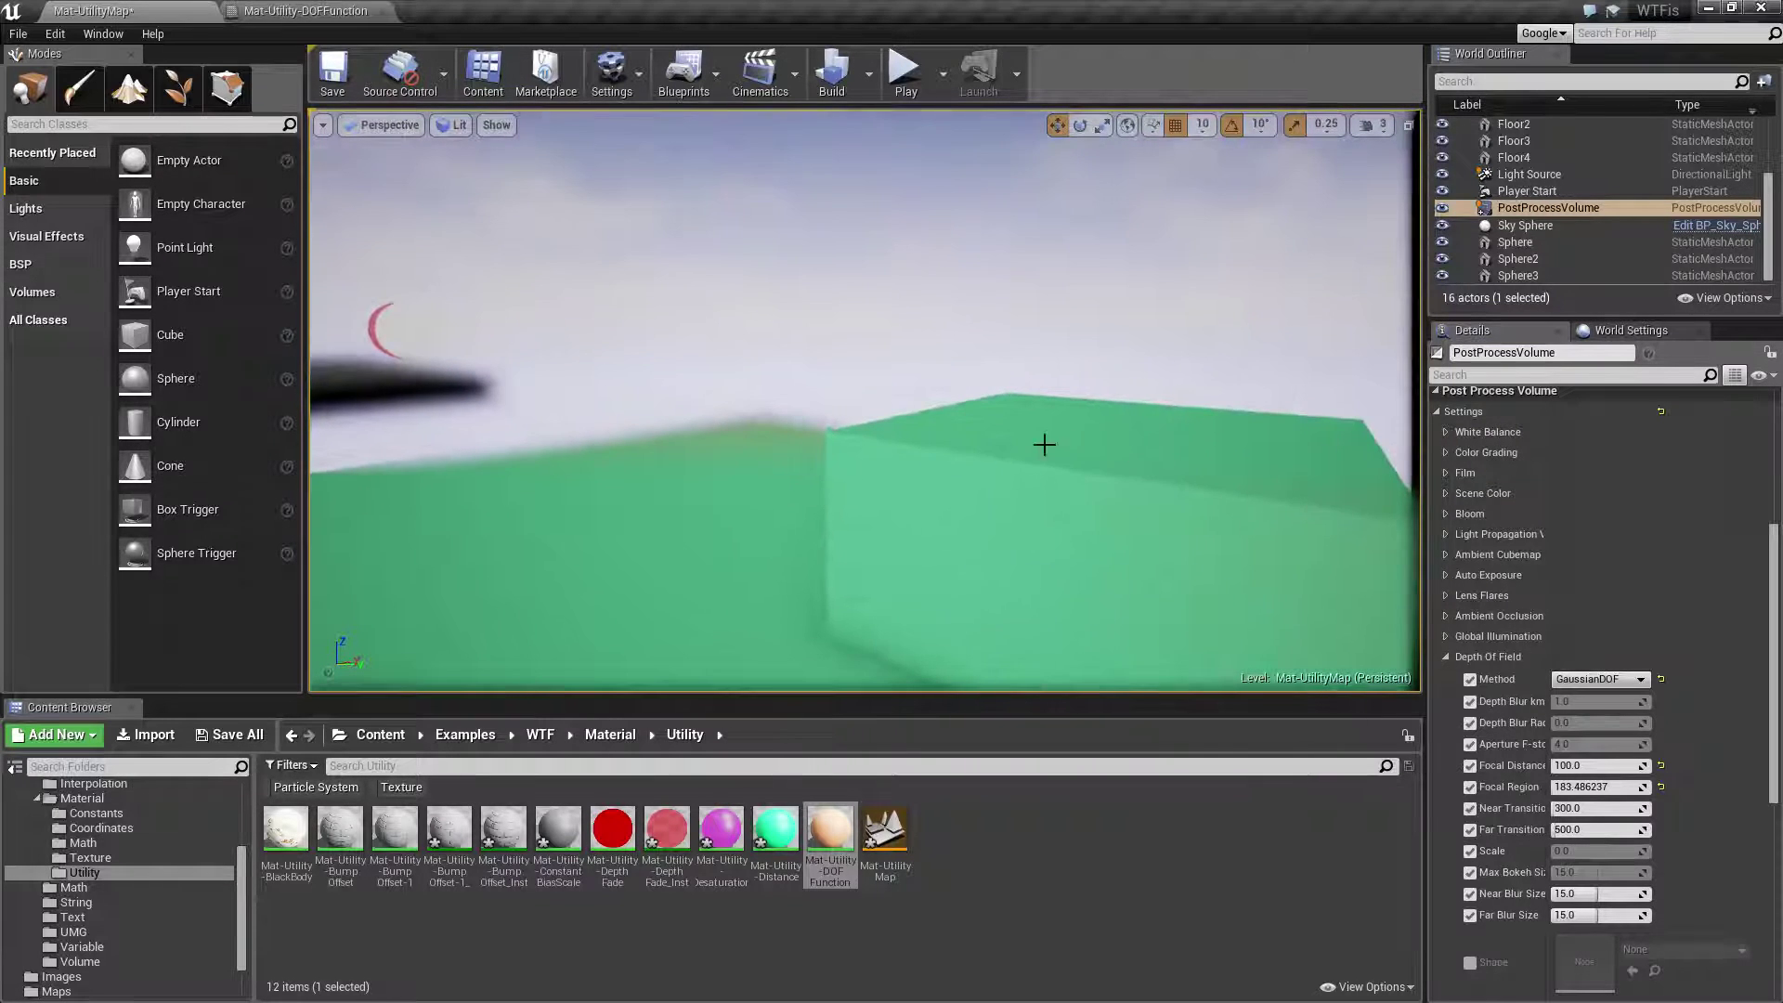
pyautogui.moveTo(799, 486); pyautogui.dragTo(673, 641, button='right')
pyautogui.press('s')
pyautogui.moveTo(920, 372); pyautogui.dragTo(949, 276, button='right')
pyautogui.press('w')
pyautogui.press('w')
pyautogui.moveTo(891, 434); pyautogui.dragTo(844, 414, button='right')
pyautogui.press('d')
pyautogui.moveTo(988, 513); pyautogui.dragTo(988, 513, button='right')
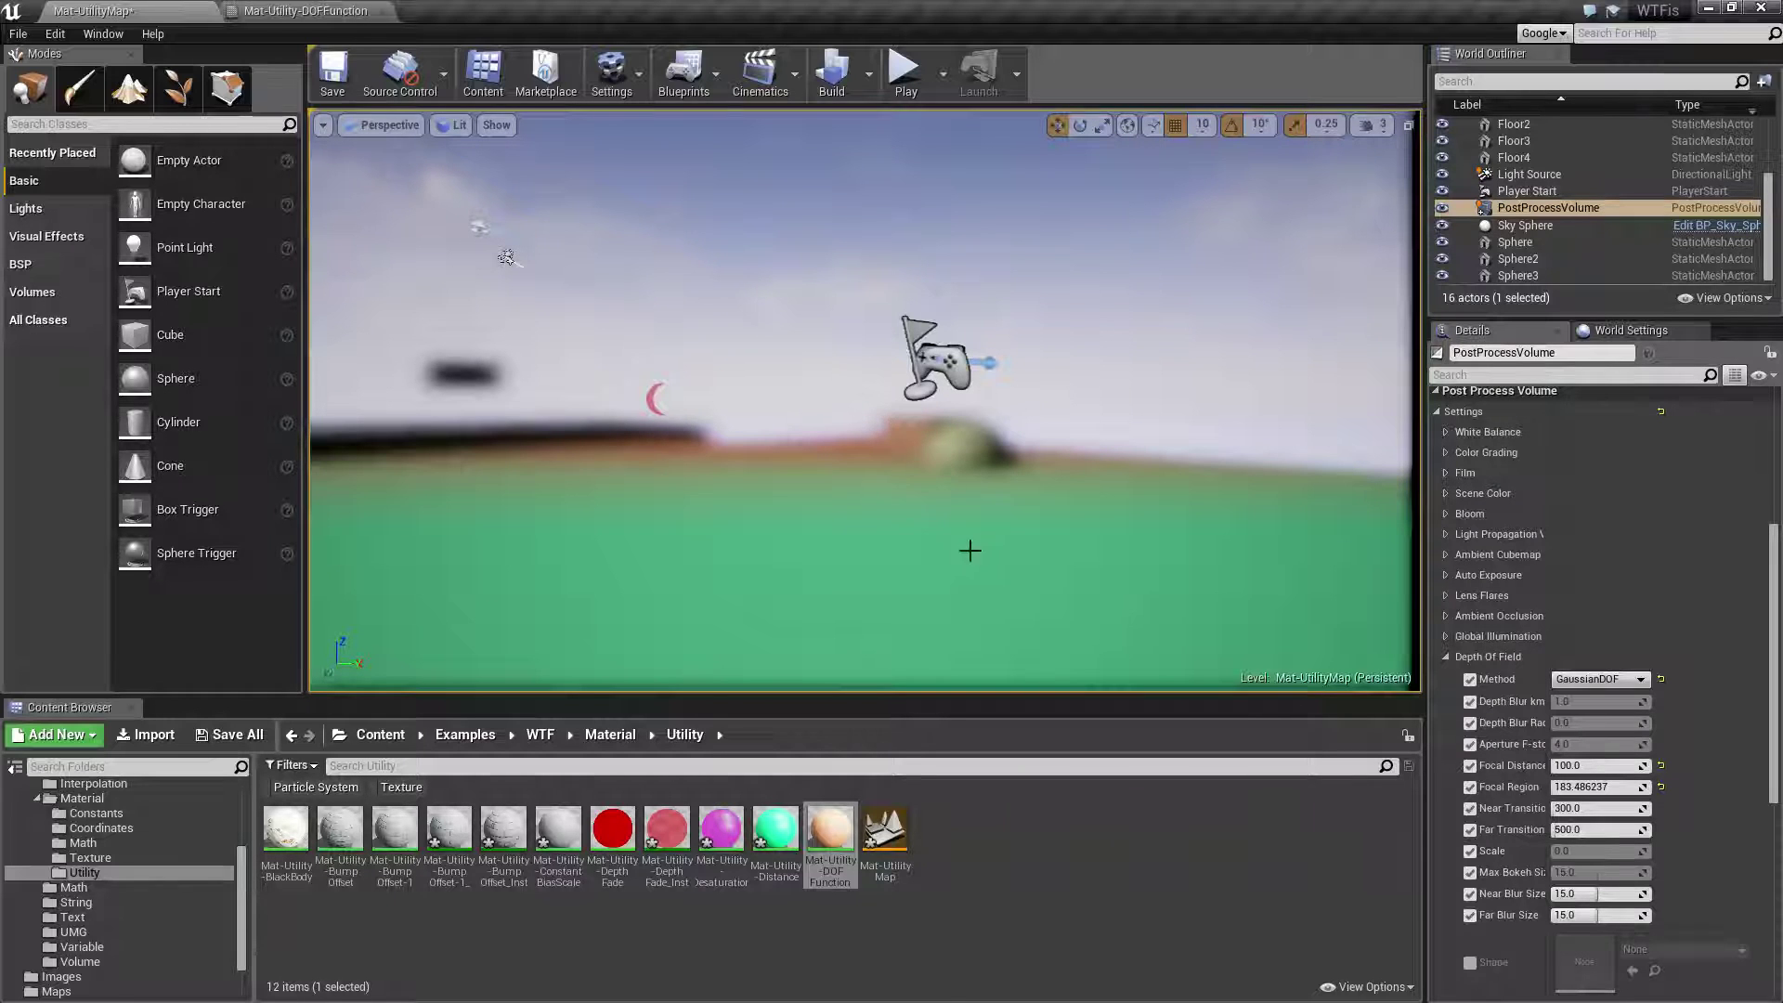
pyautogui.press('w')
pyautogui.moveTo(947, 434); pyautogui.dragTo(998, 506, button='right')
pyautogui.press('s')
pyautogui.press('w')
pyautogui.moveTo(1074, 446); pyautogui.dragTo(1137, 447, button='right')
pyautogui.press('w')
pyautogui.moveTo(1123, 517); pyautogui.dragTo(1123, 517, button='right')
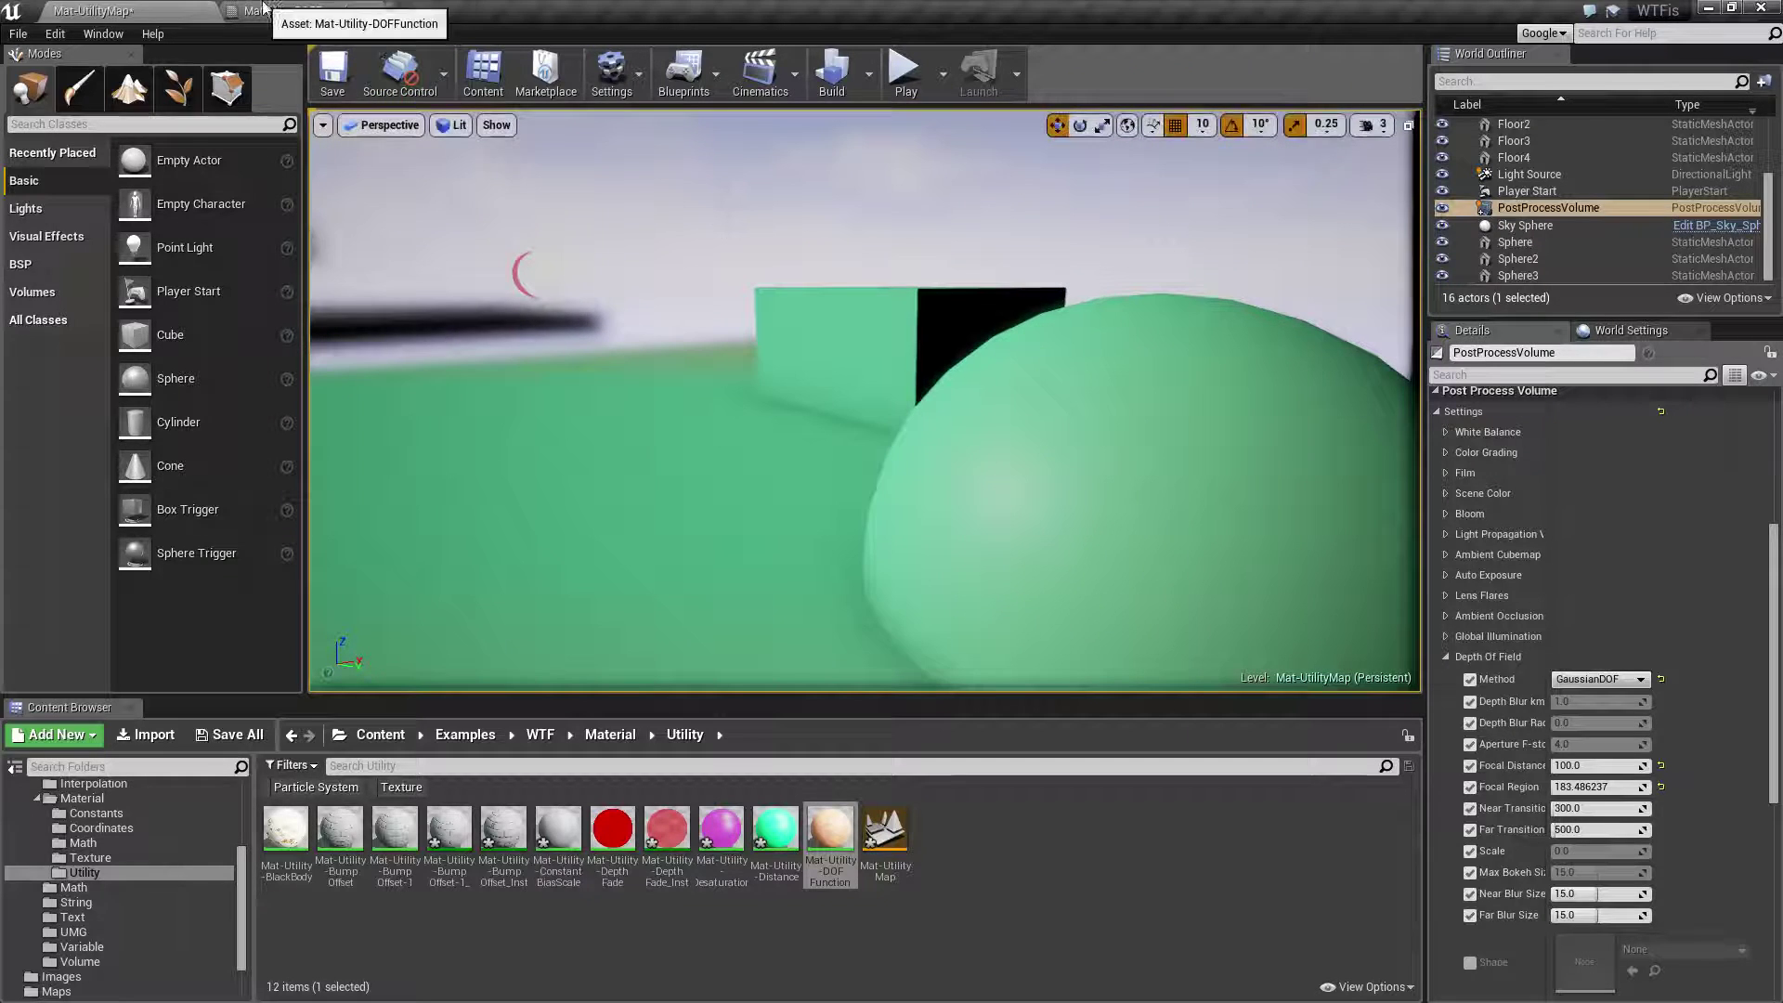
# Step: Try TDOF Near Mask as the DepthOfFieldFunction node's function value, and restore TDOF Near and Far Mask
pyautogui.click(307, 10)
pyautogui.moveTo(682, 573); pyautogui.dragTo(735, 482, button='right')
pyautogui.click(871, 499)
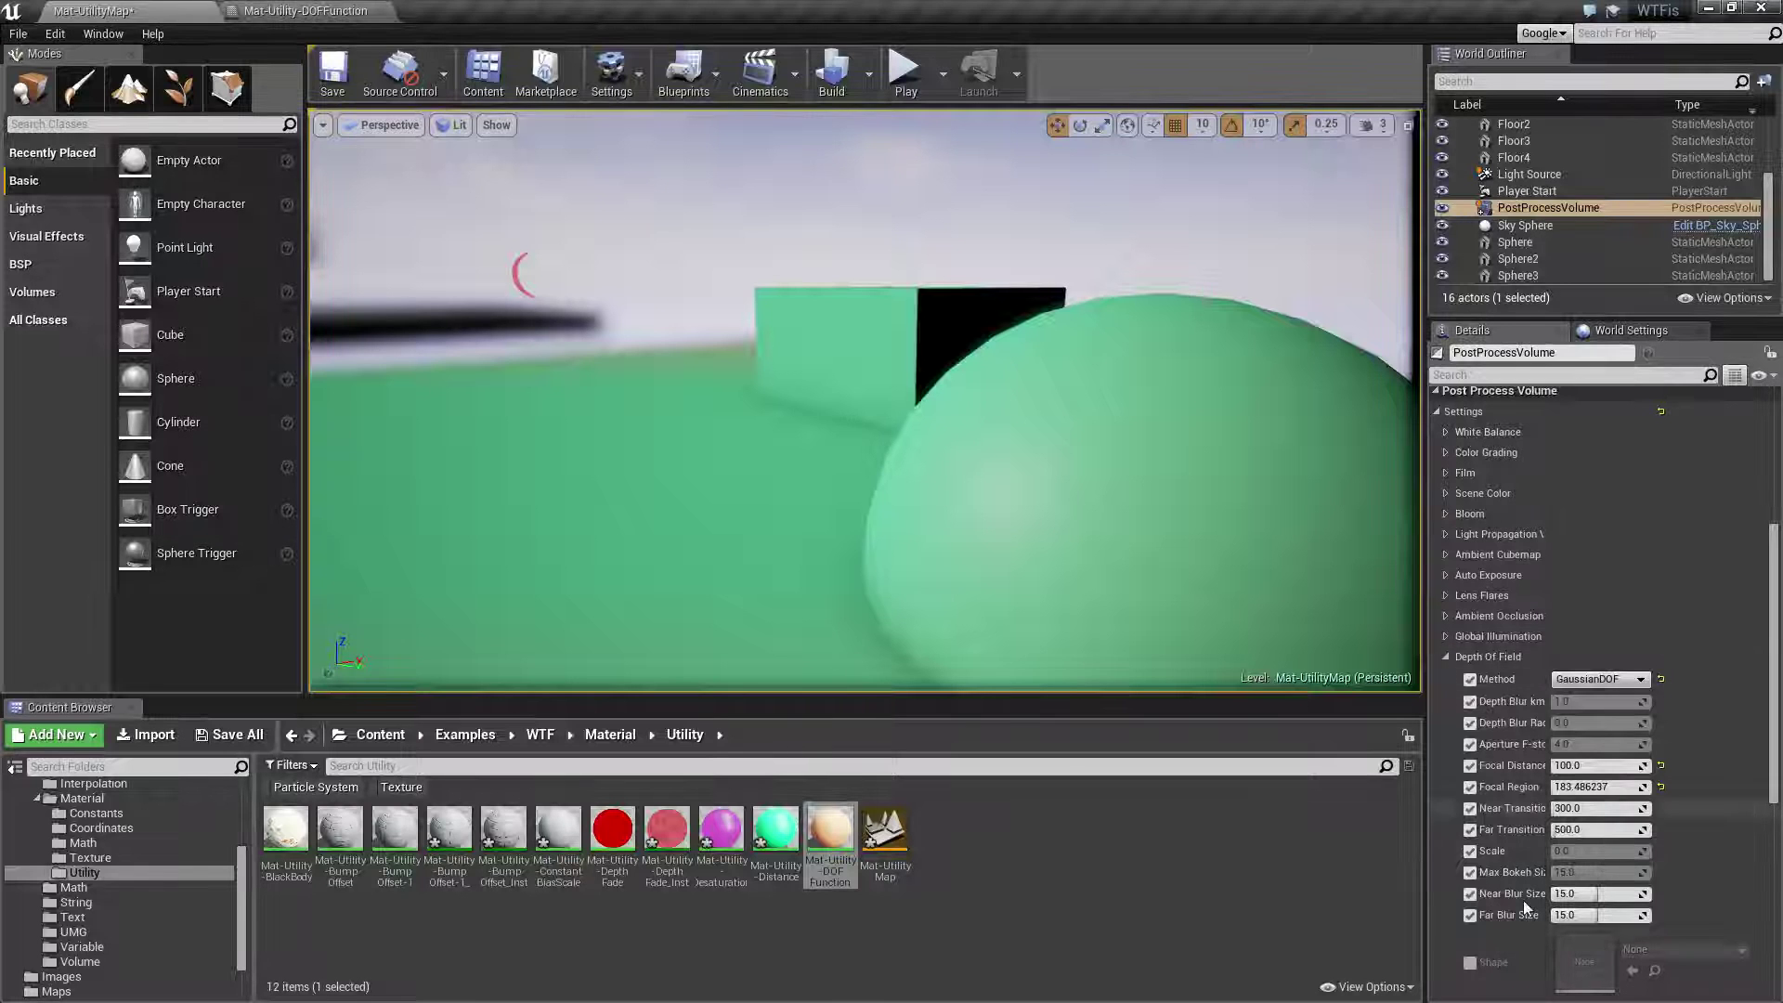
pyautogui.click(285, 9)
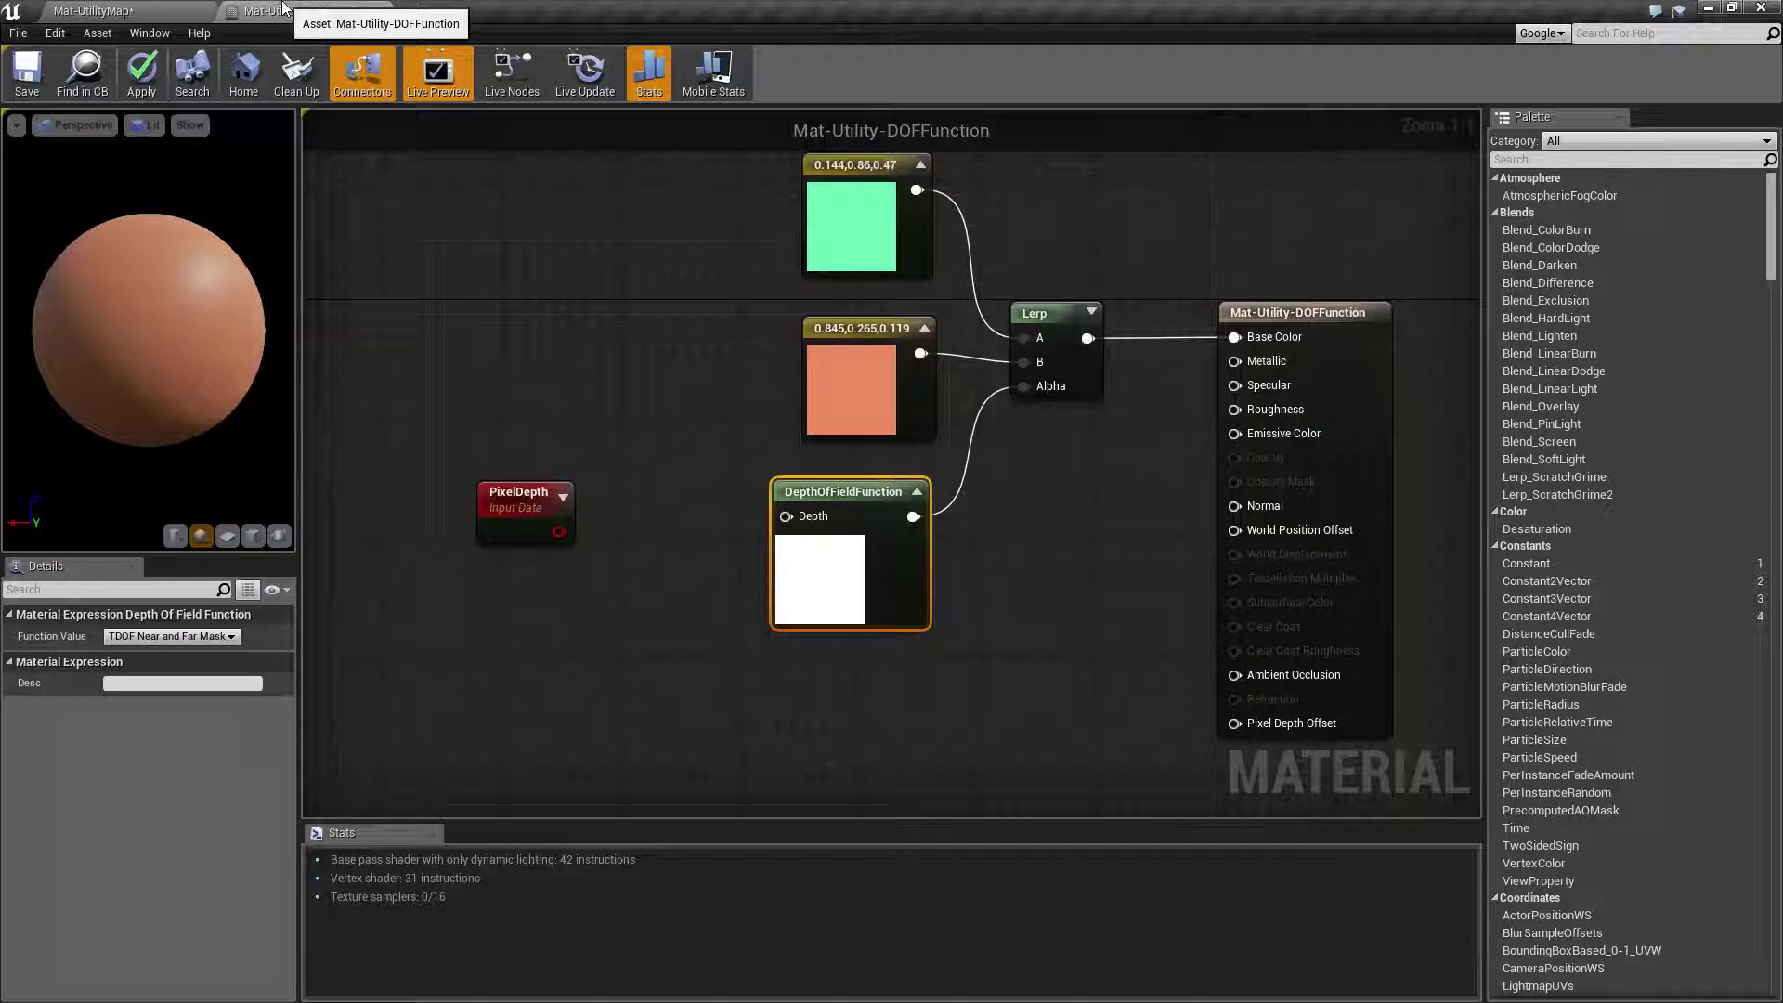
pyautogui.click(182, 637)
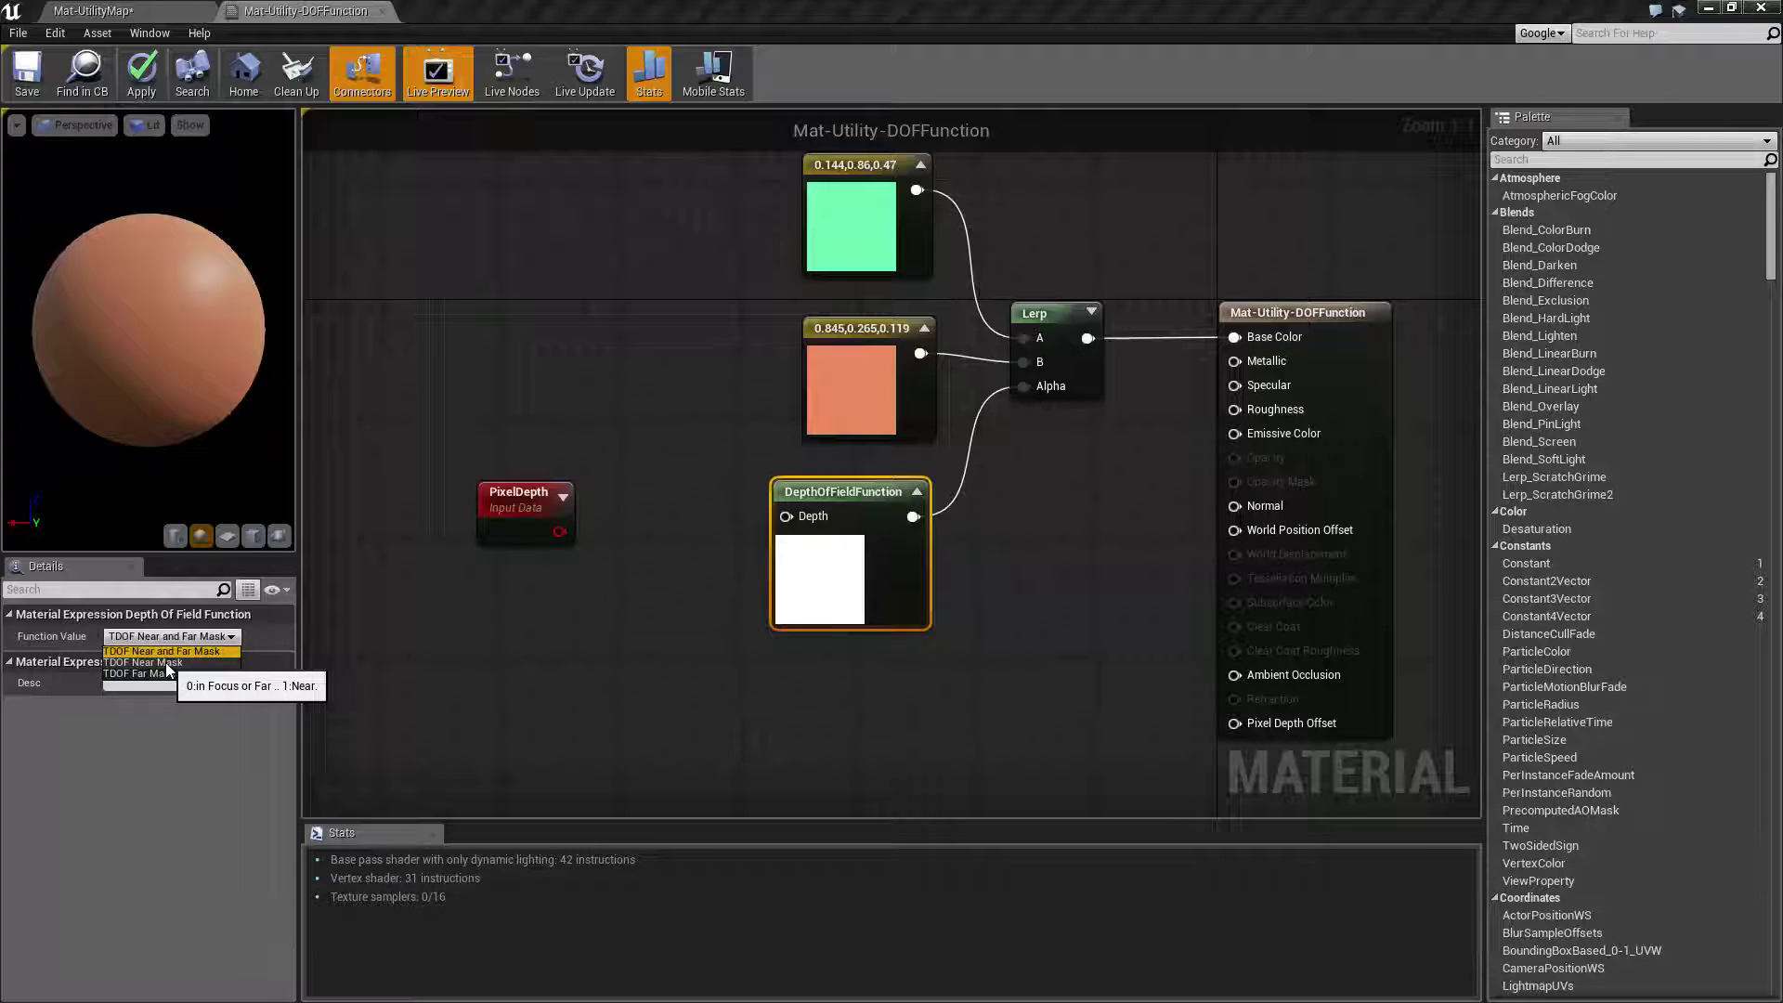
pyautogui.click(149, 662)
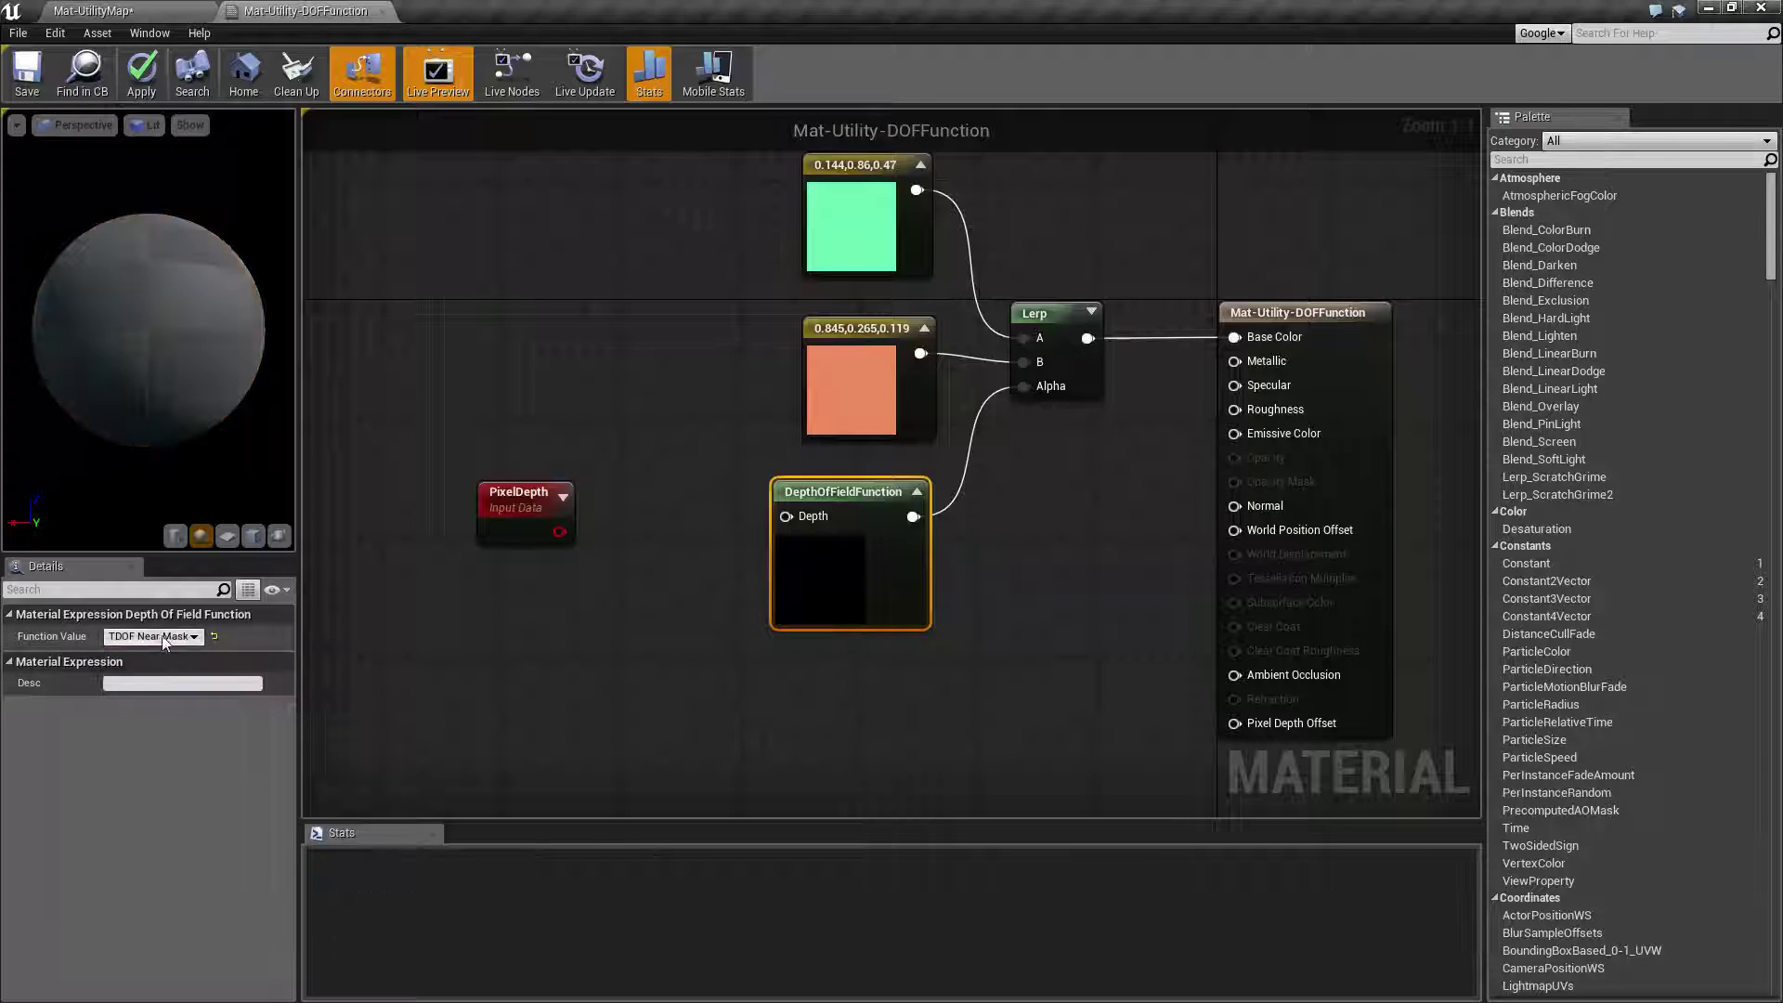
pyautogui.click(158, 637)
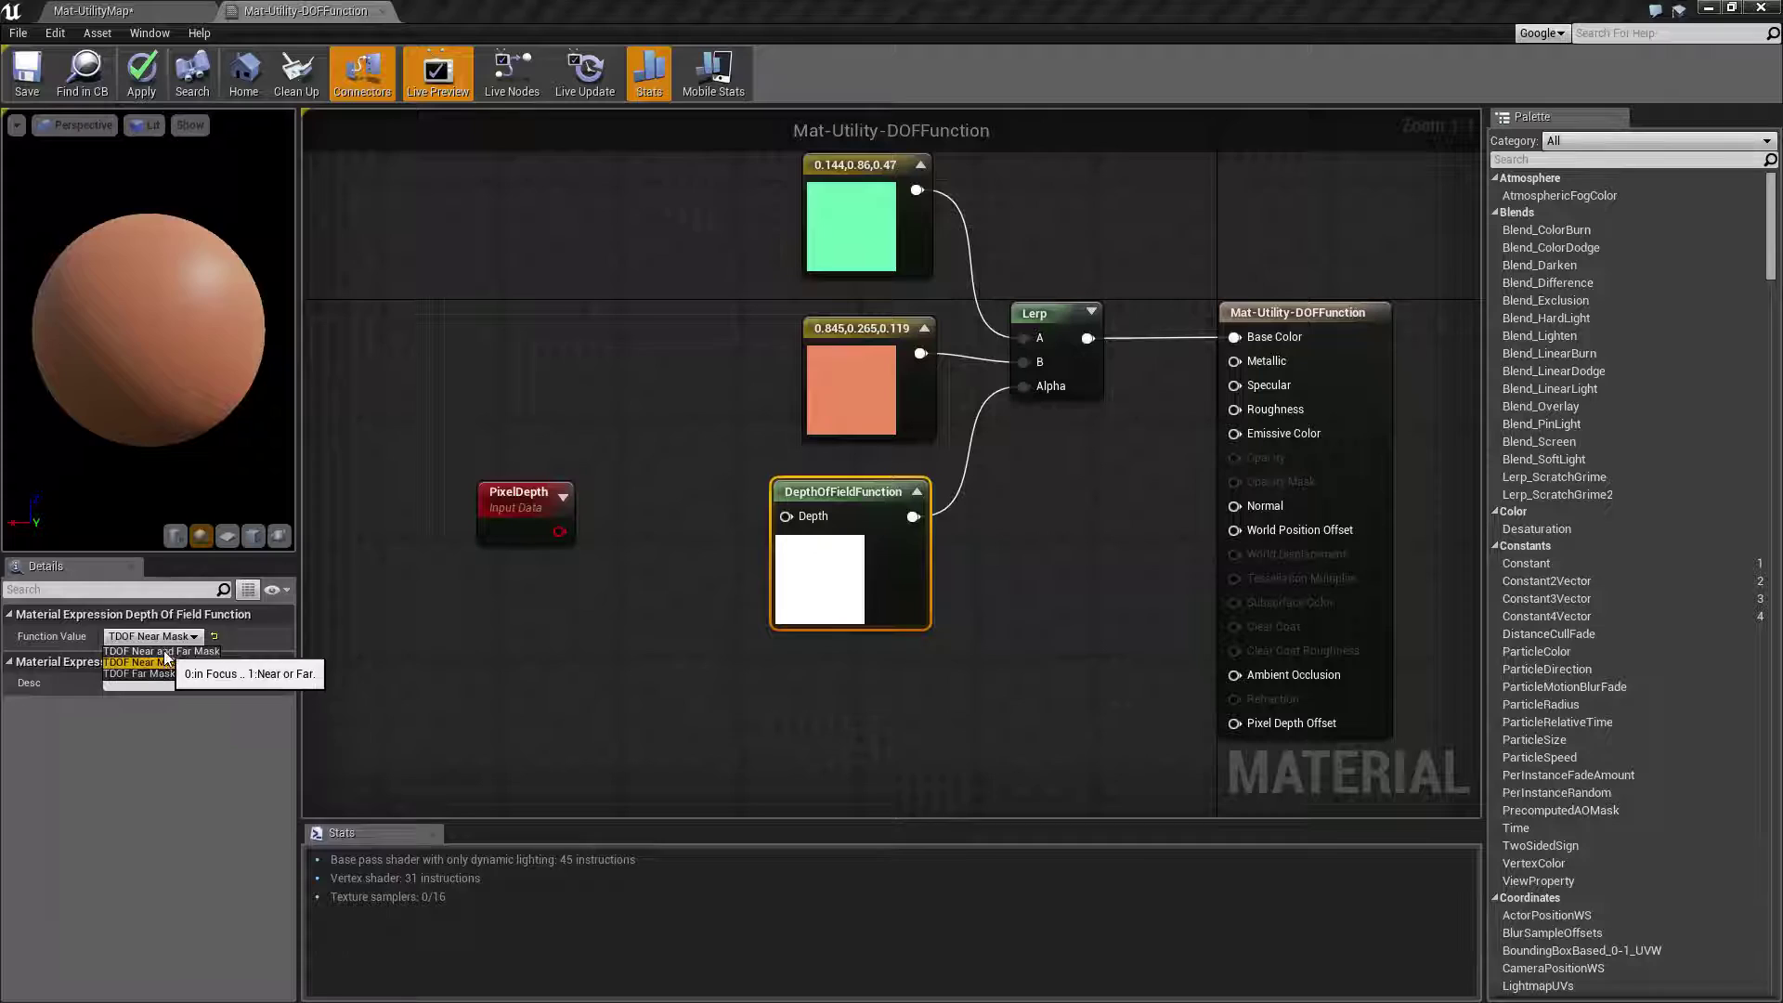
pyautogui.click(163, 651)
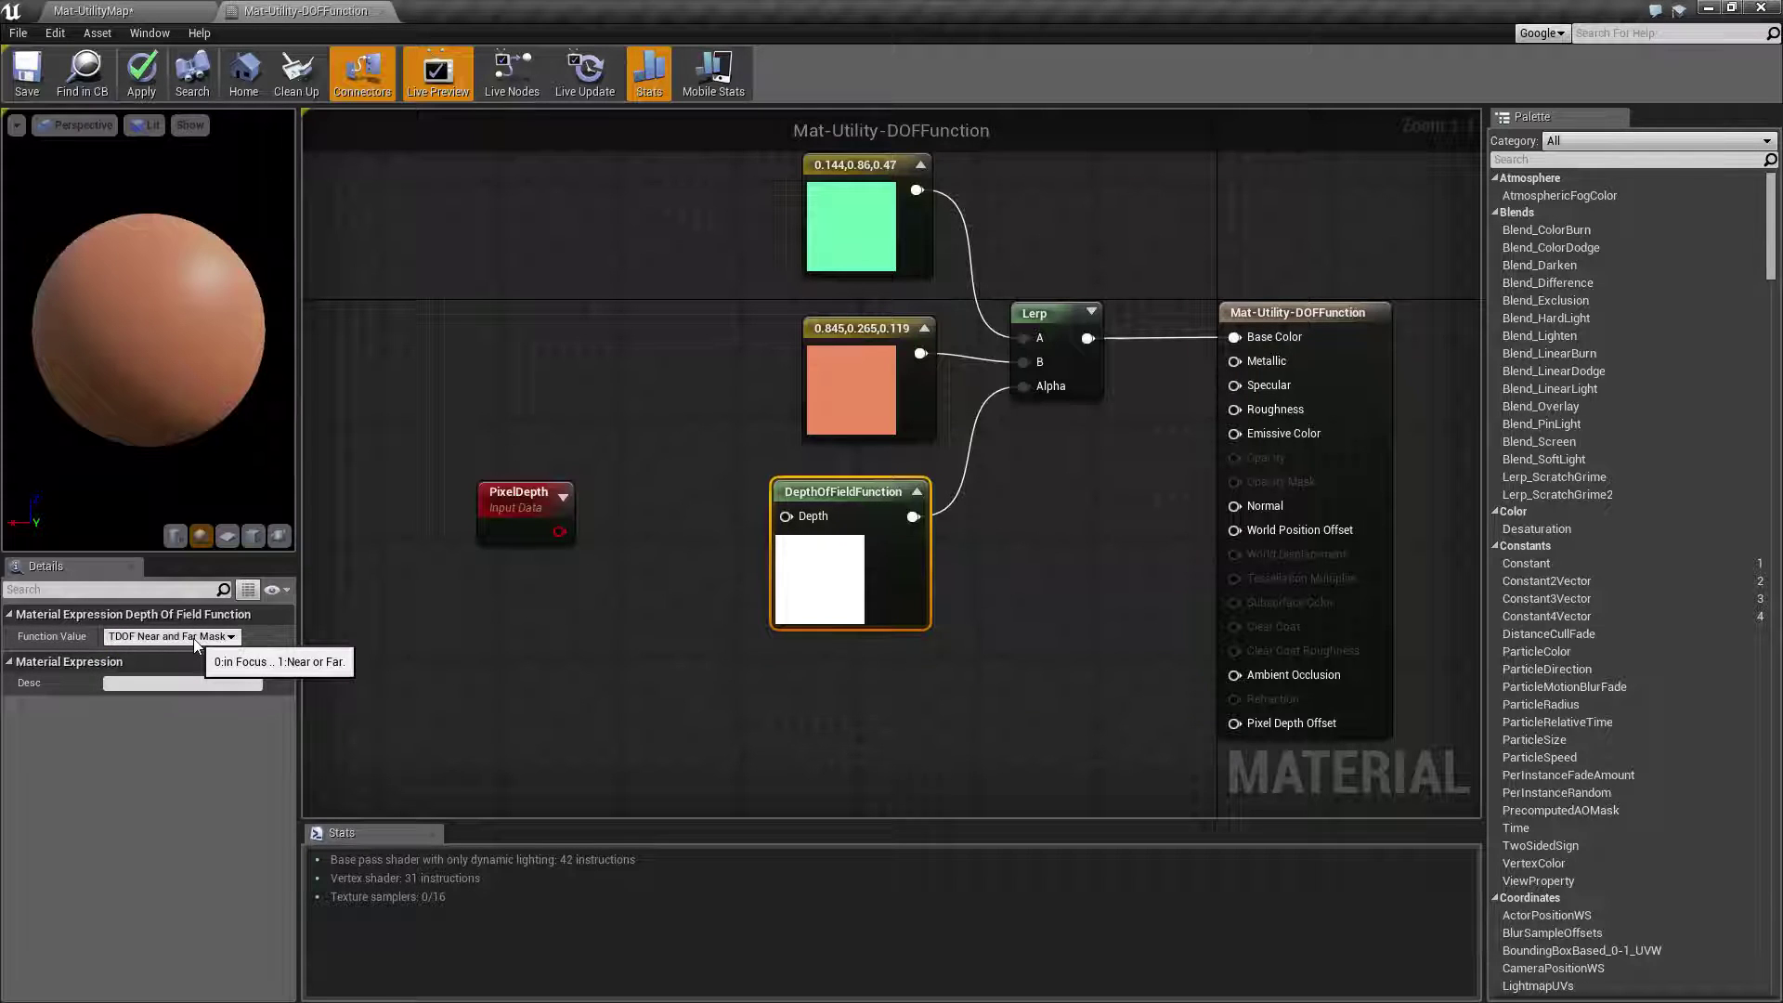
# Step: Set the DepthOfFieldFunction node's function value to TDOF Far Mask and apply the material changes
pyautogui.click(193, 638)
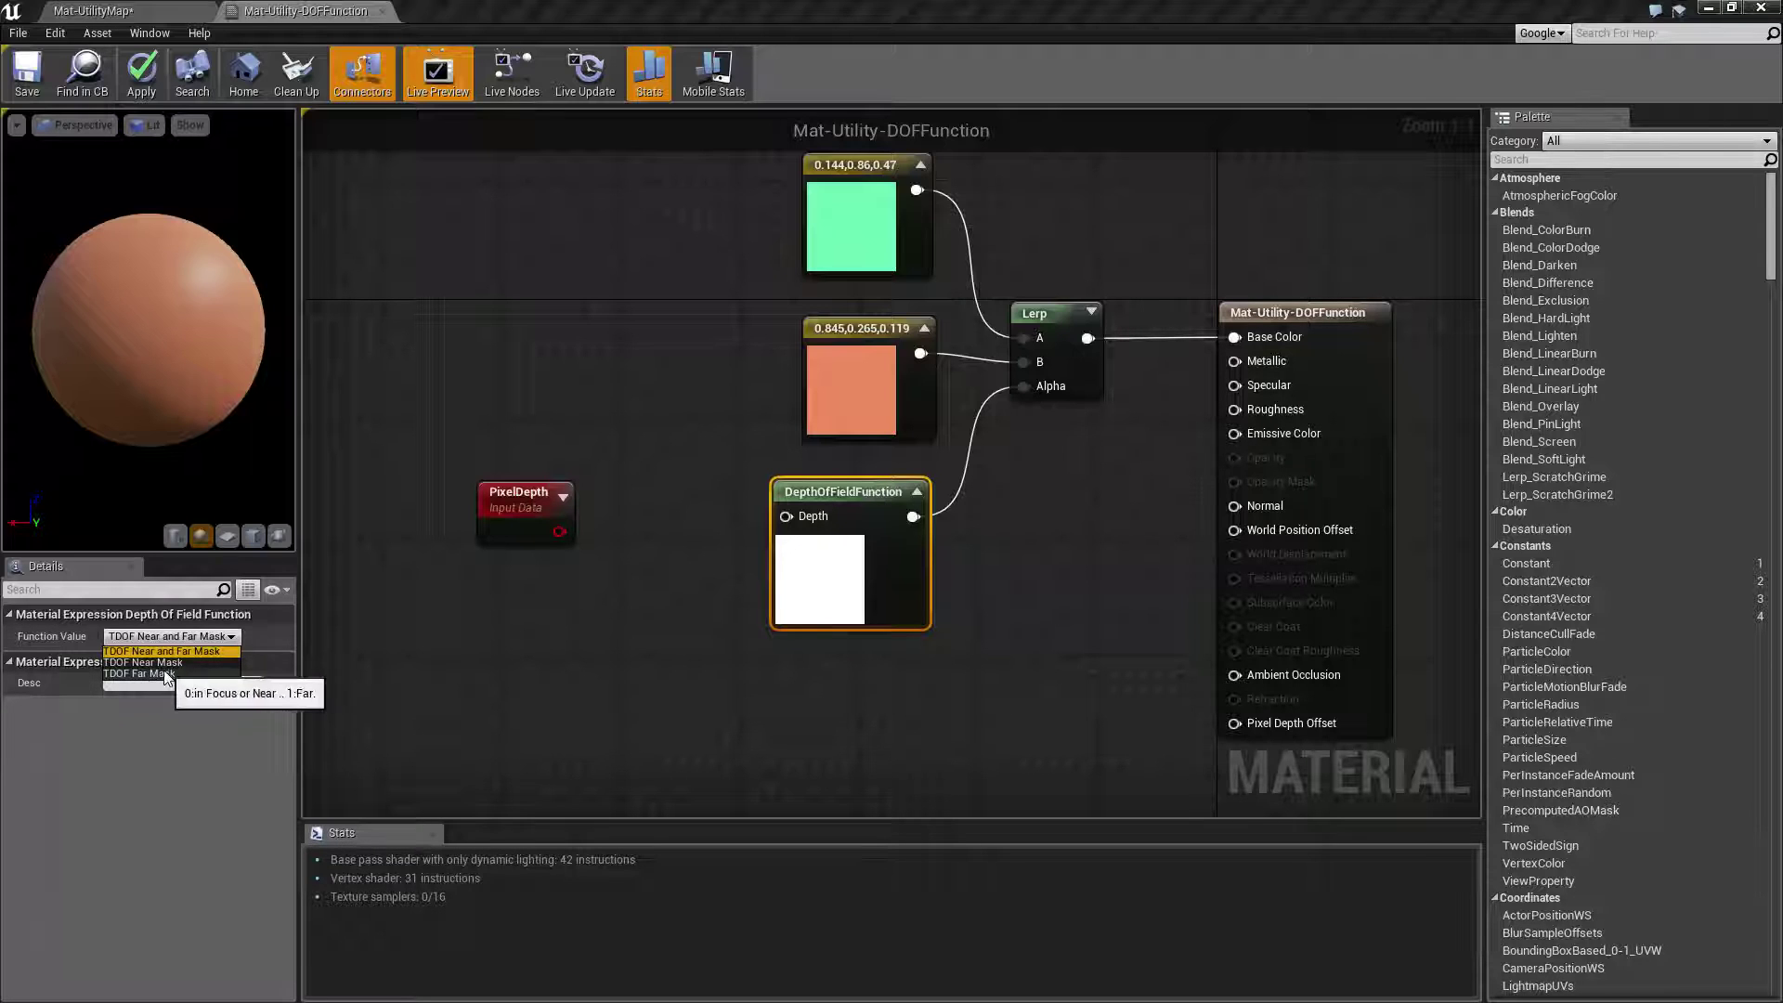
pyautogui.click(163, 670)
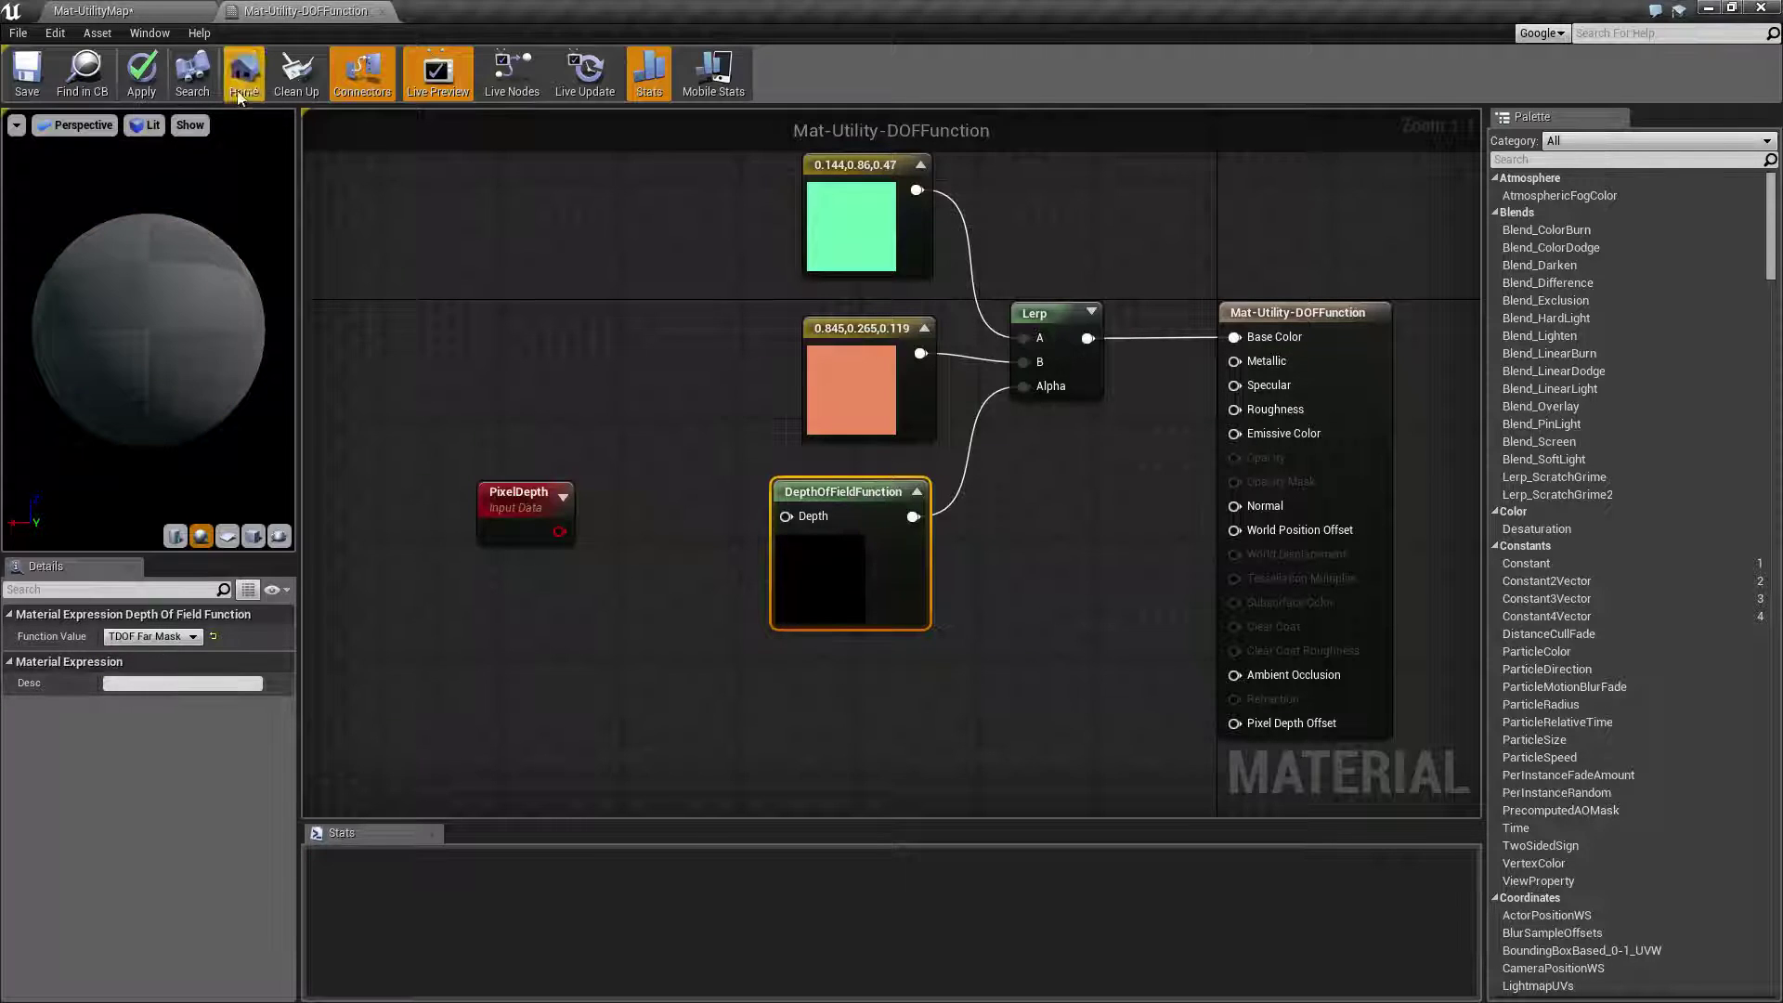
pyautogui.click(151, 91)
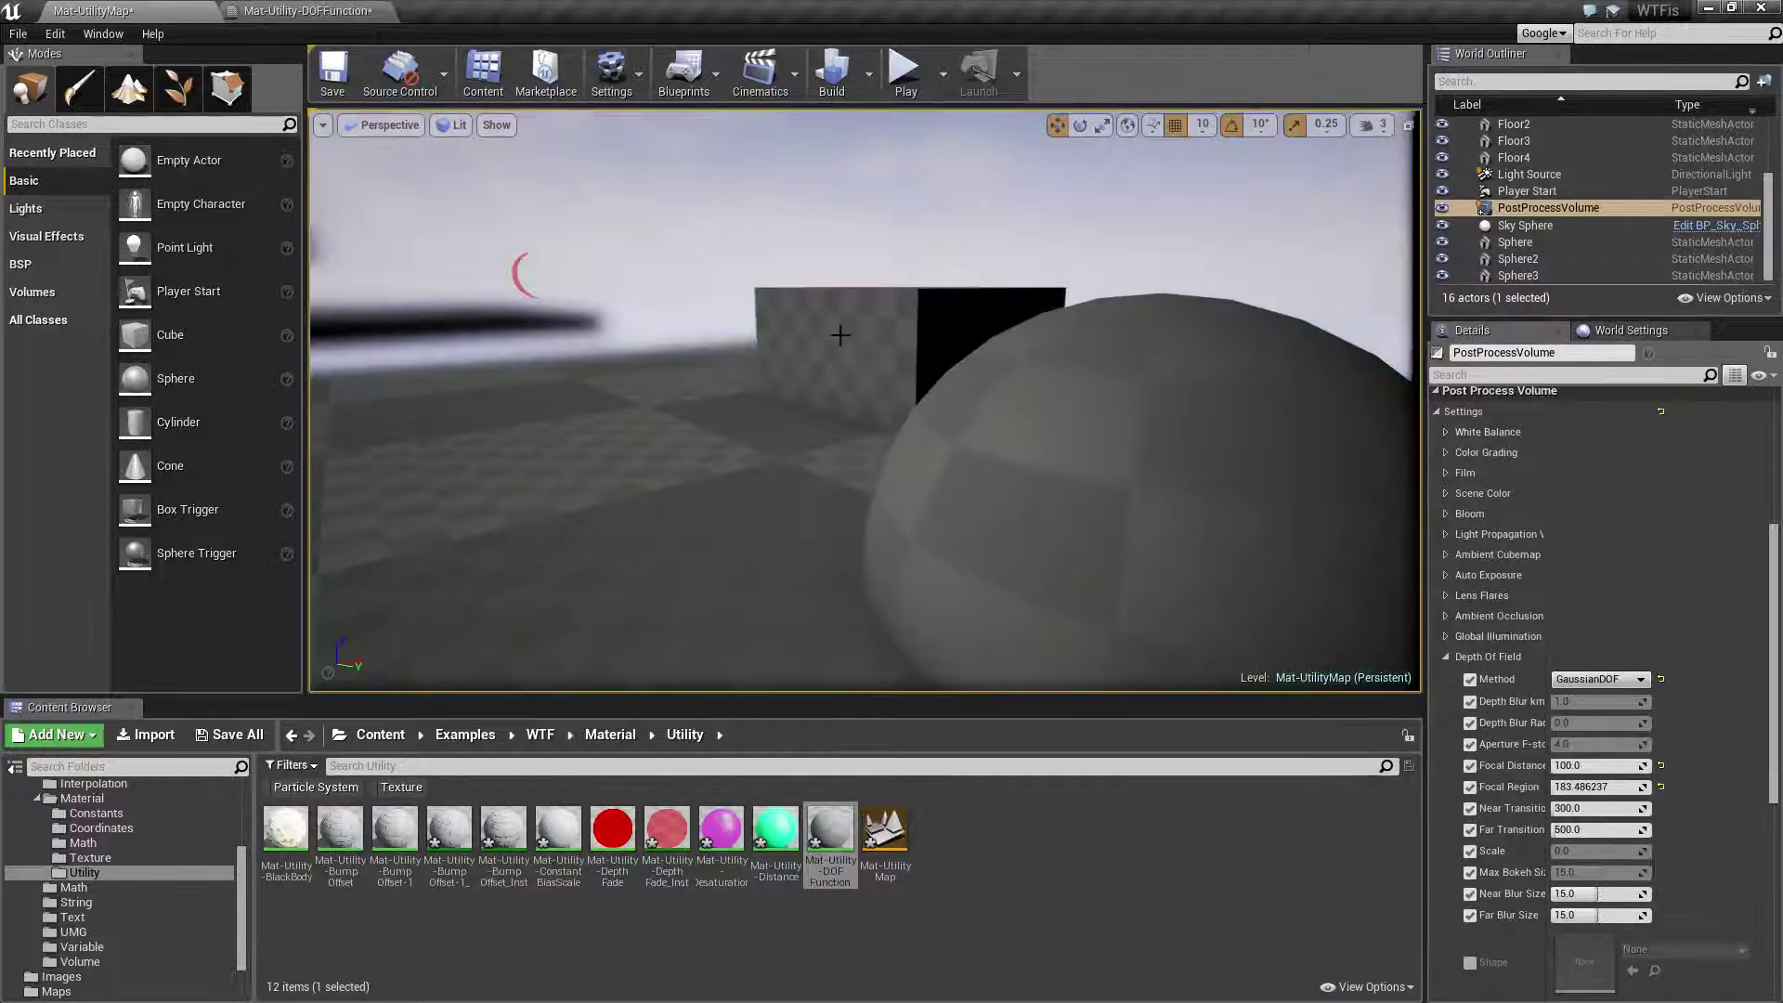
# Step: Examine the far mask's colours on the level's floor, cube and sphere from near and far camera distances
pyautogui.moveTo(850, 339)
pyautogui.mouseDown(button='right')
pyautogui.moveTo(865, 376)
pyautogui.moveTo(833, 366)
pyautogui.mouseUp(button='right')
pyautogui.press('s')
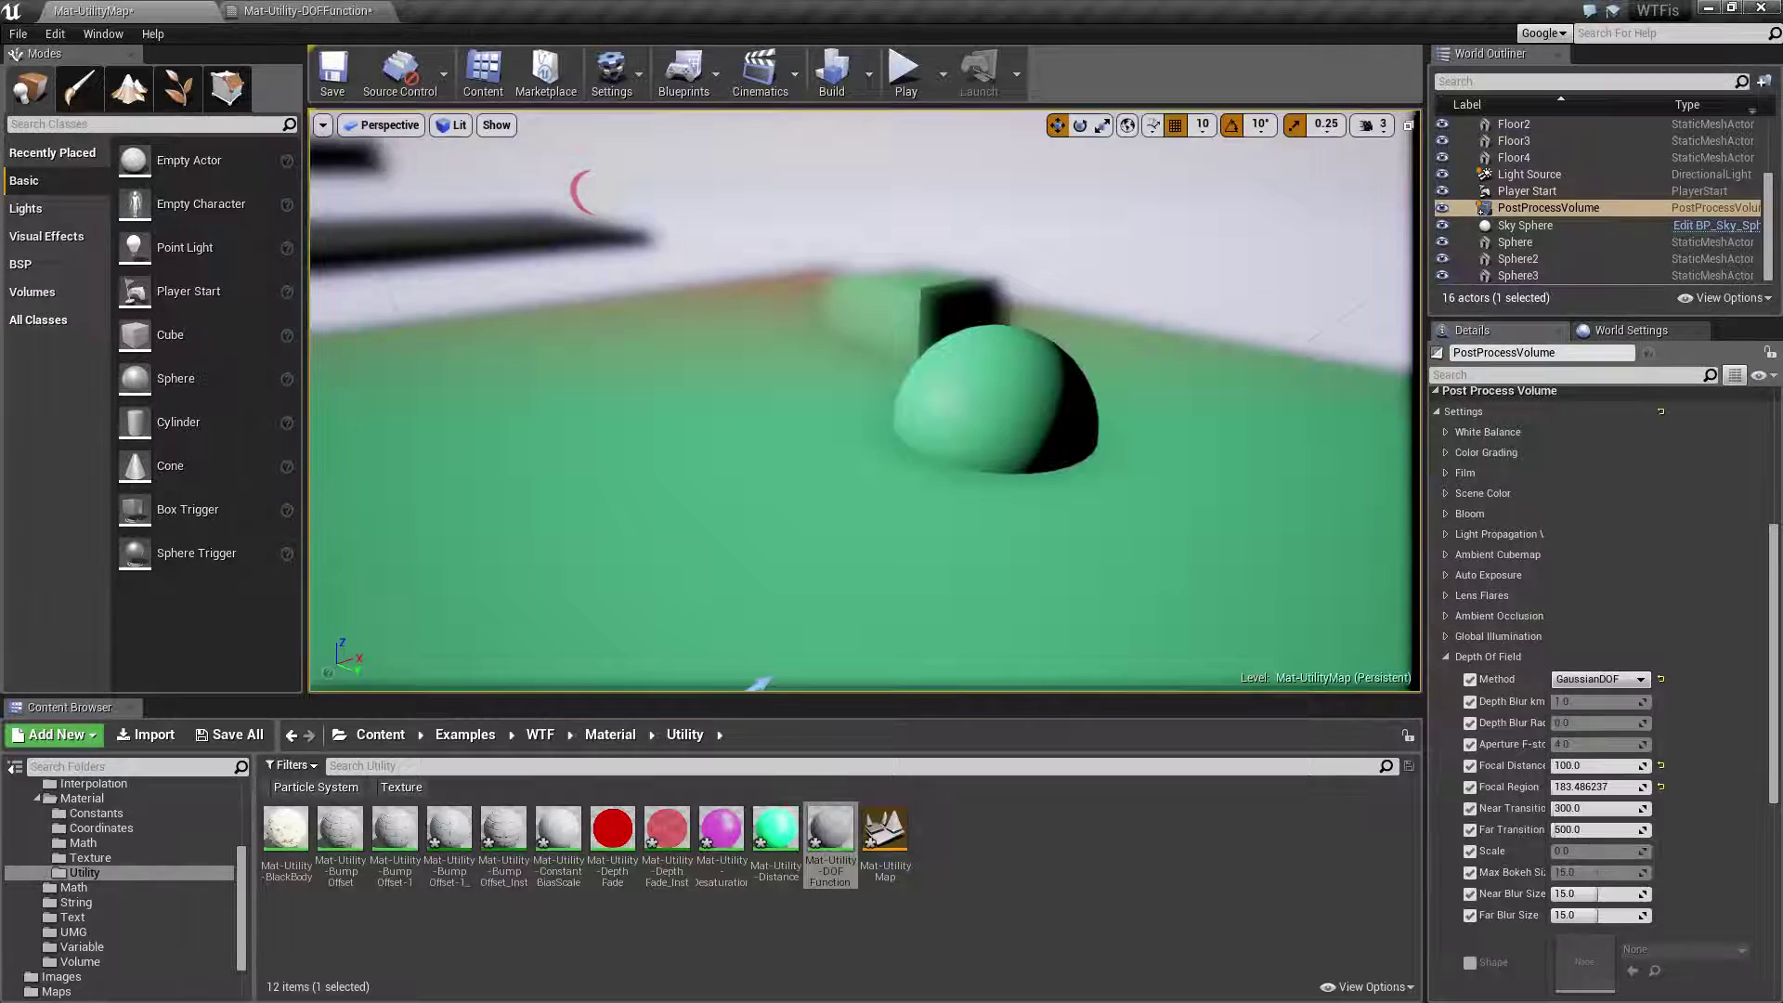
pyautogui.press('s')
pyautogui.moveTo(851, 339); pyautogui.dragTo(827, 396, button='right')
pyautogui.press('w')
pyautogui.press('s')
pyautogui.press('s')
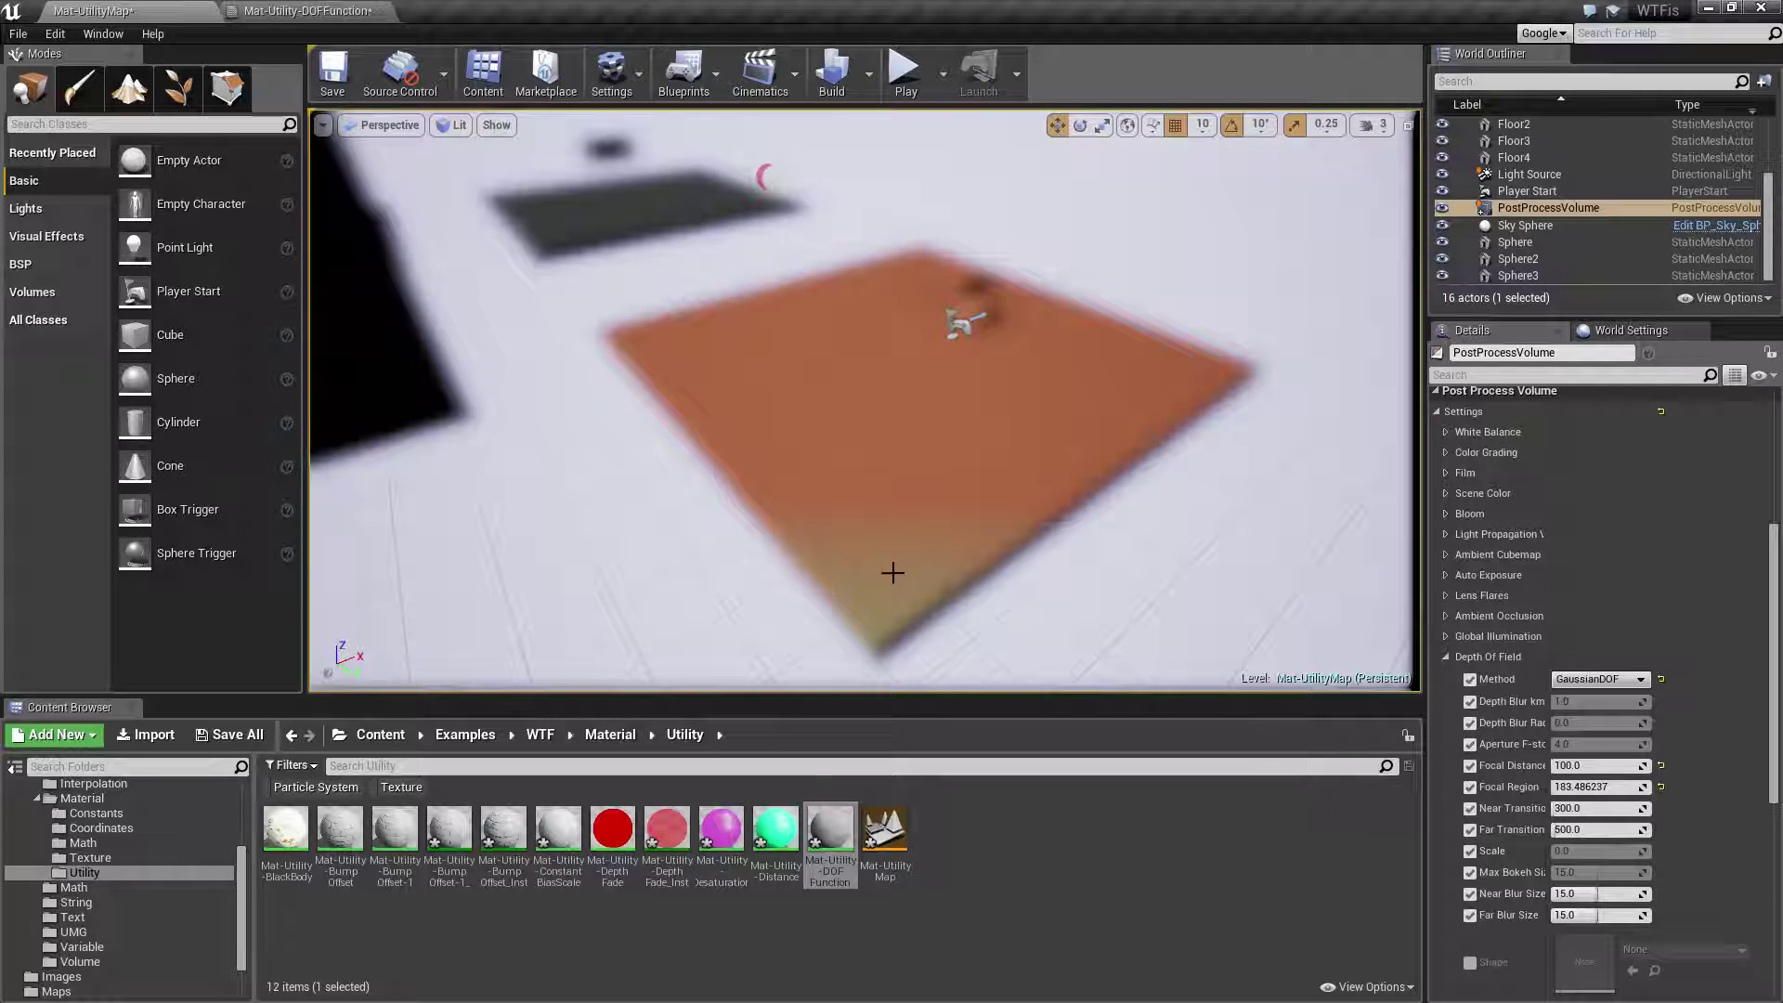
pyautogui.press('w')
pyautogui.moveTo(945, 558); pyautogui.dragTo(938, 603, button='right')
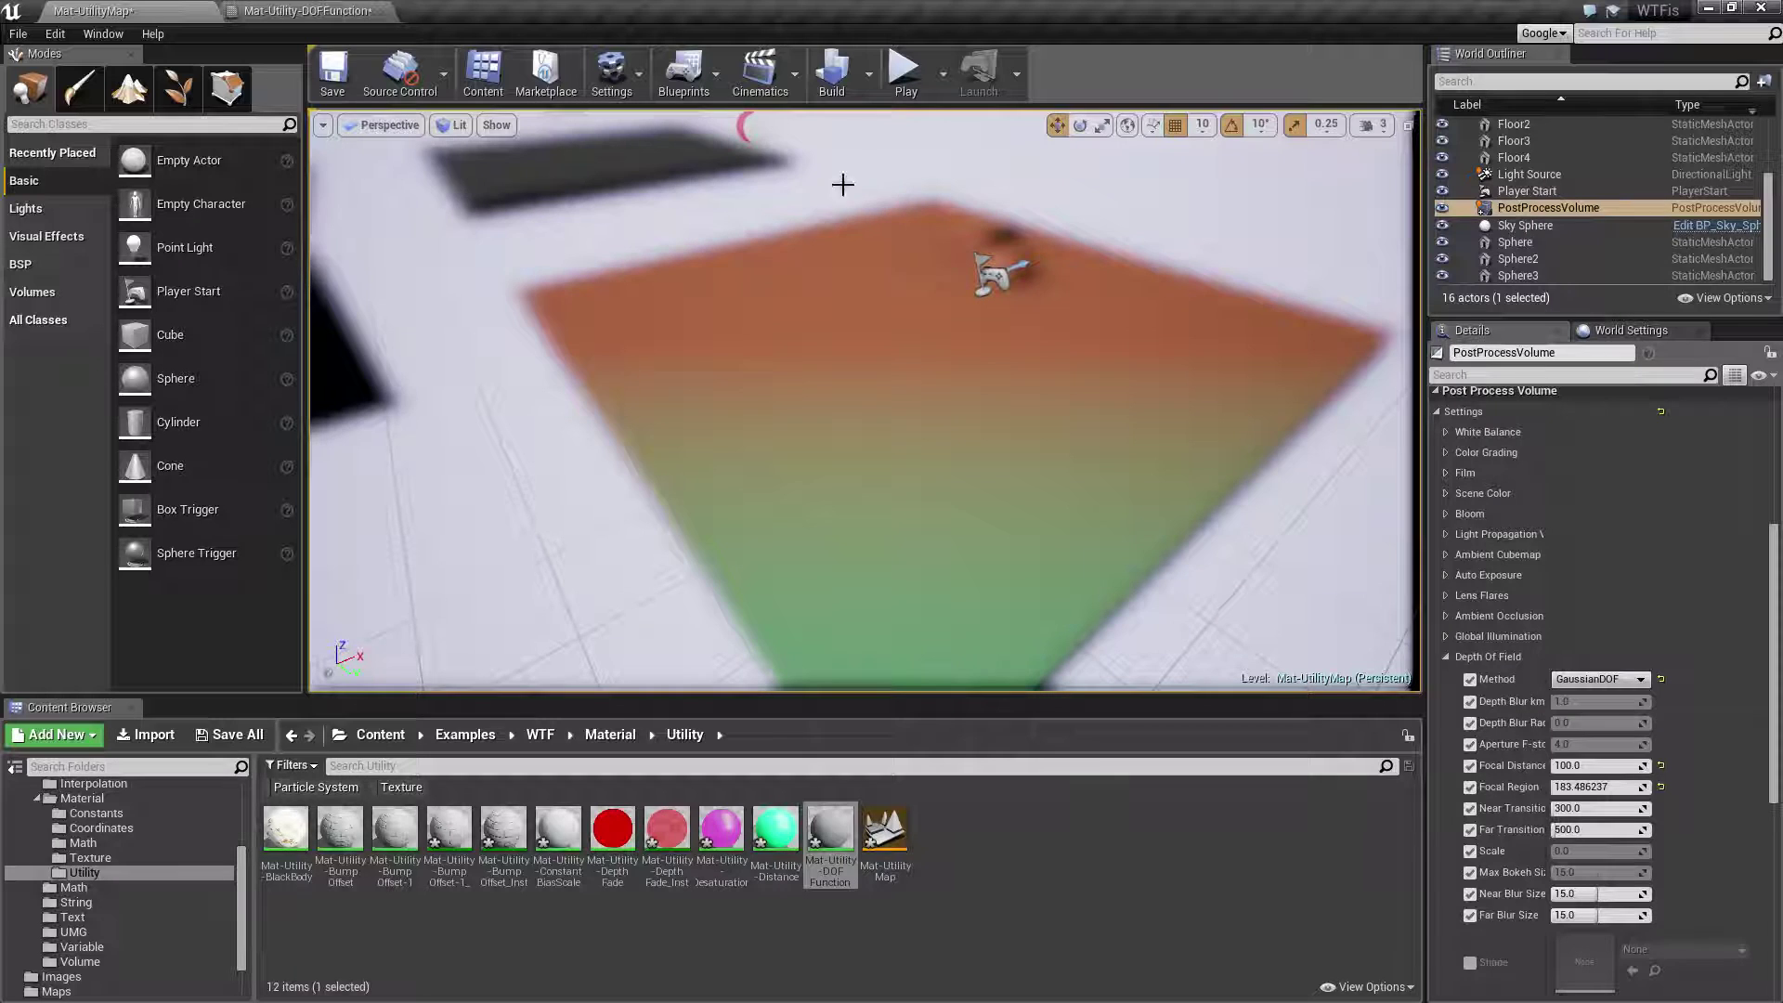
pyautogui.moveTo(1009, 228); pyautogui.dragTo(1008, 247, button='right')
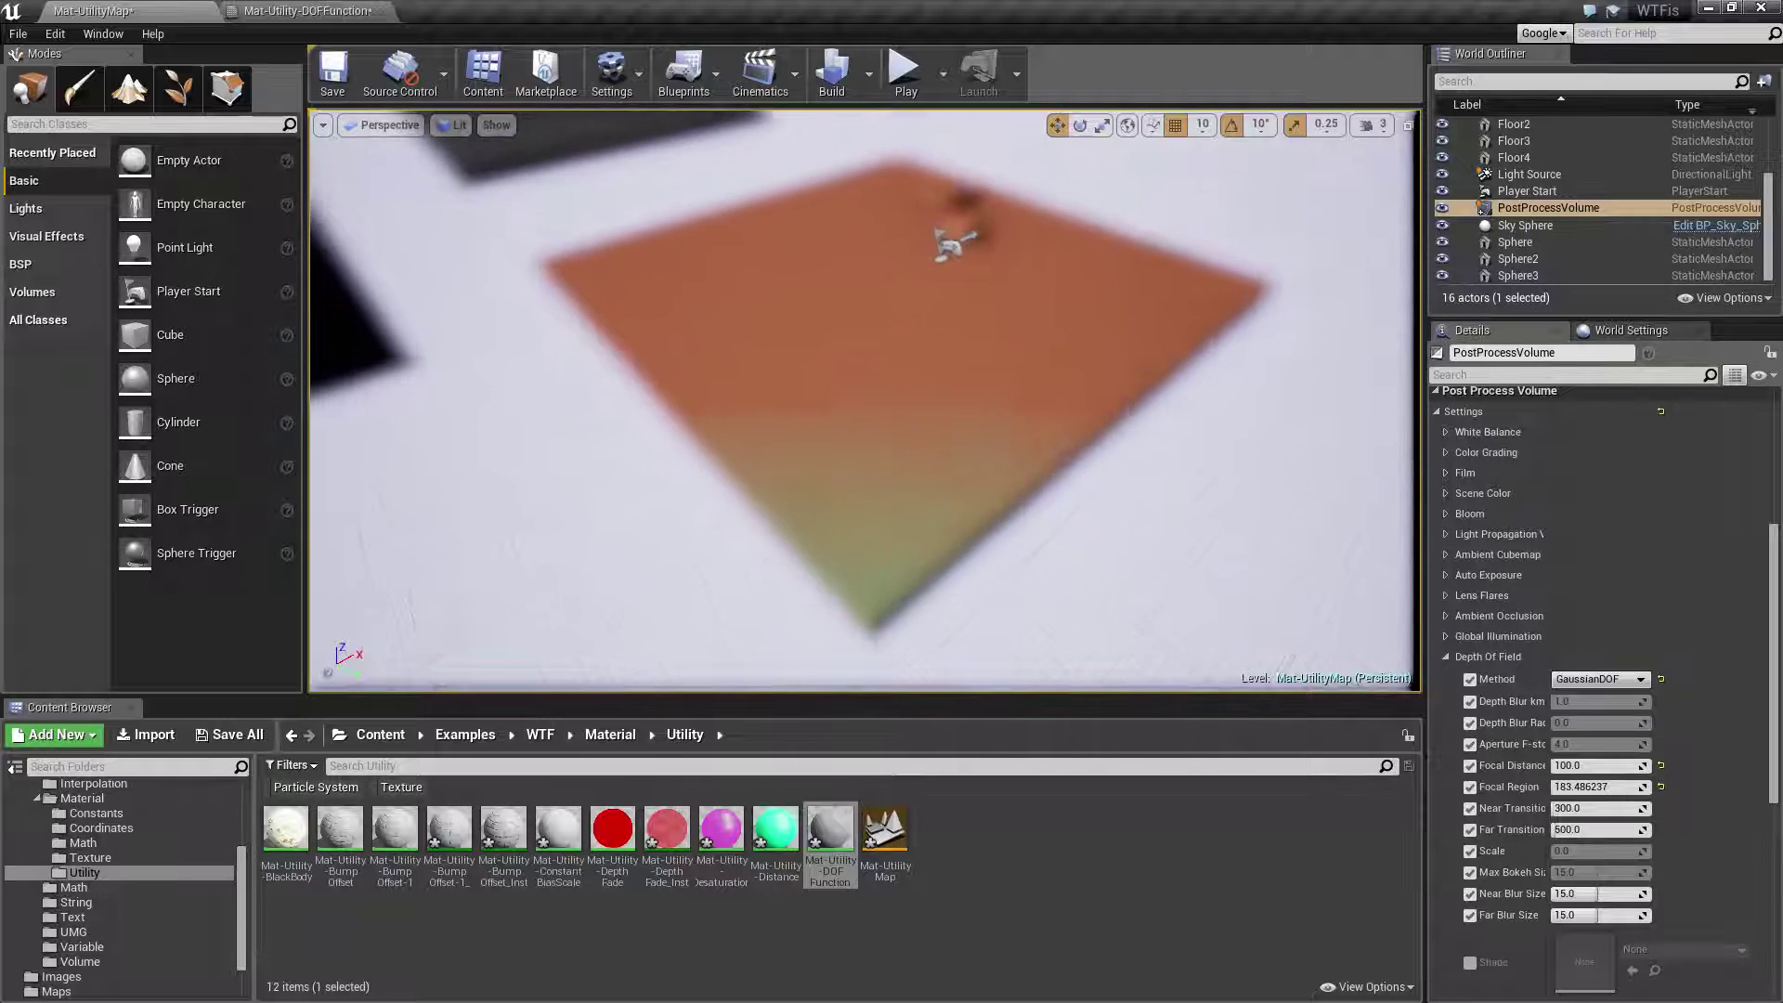
# Step: Set the DepthOfFieldFunction node's function value to TDOF Near Mask and save the material
pyautogui.click(388, 10)
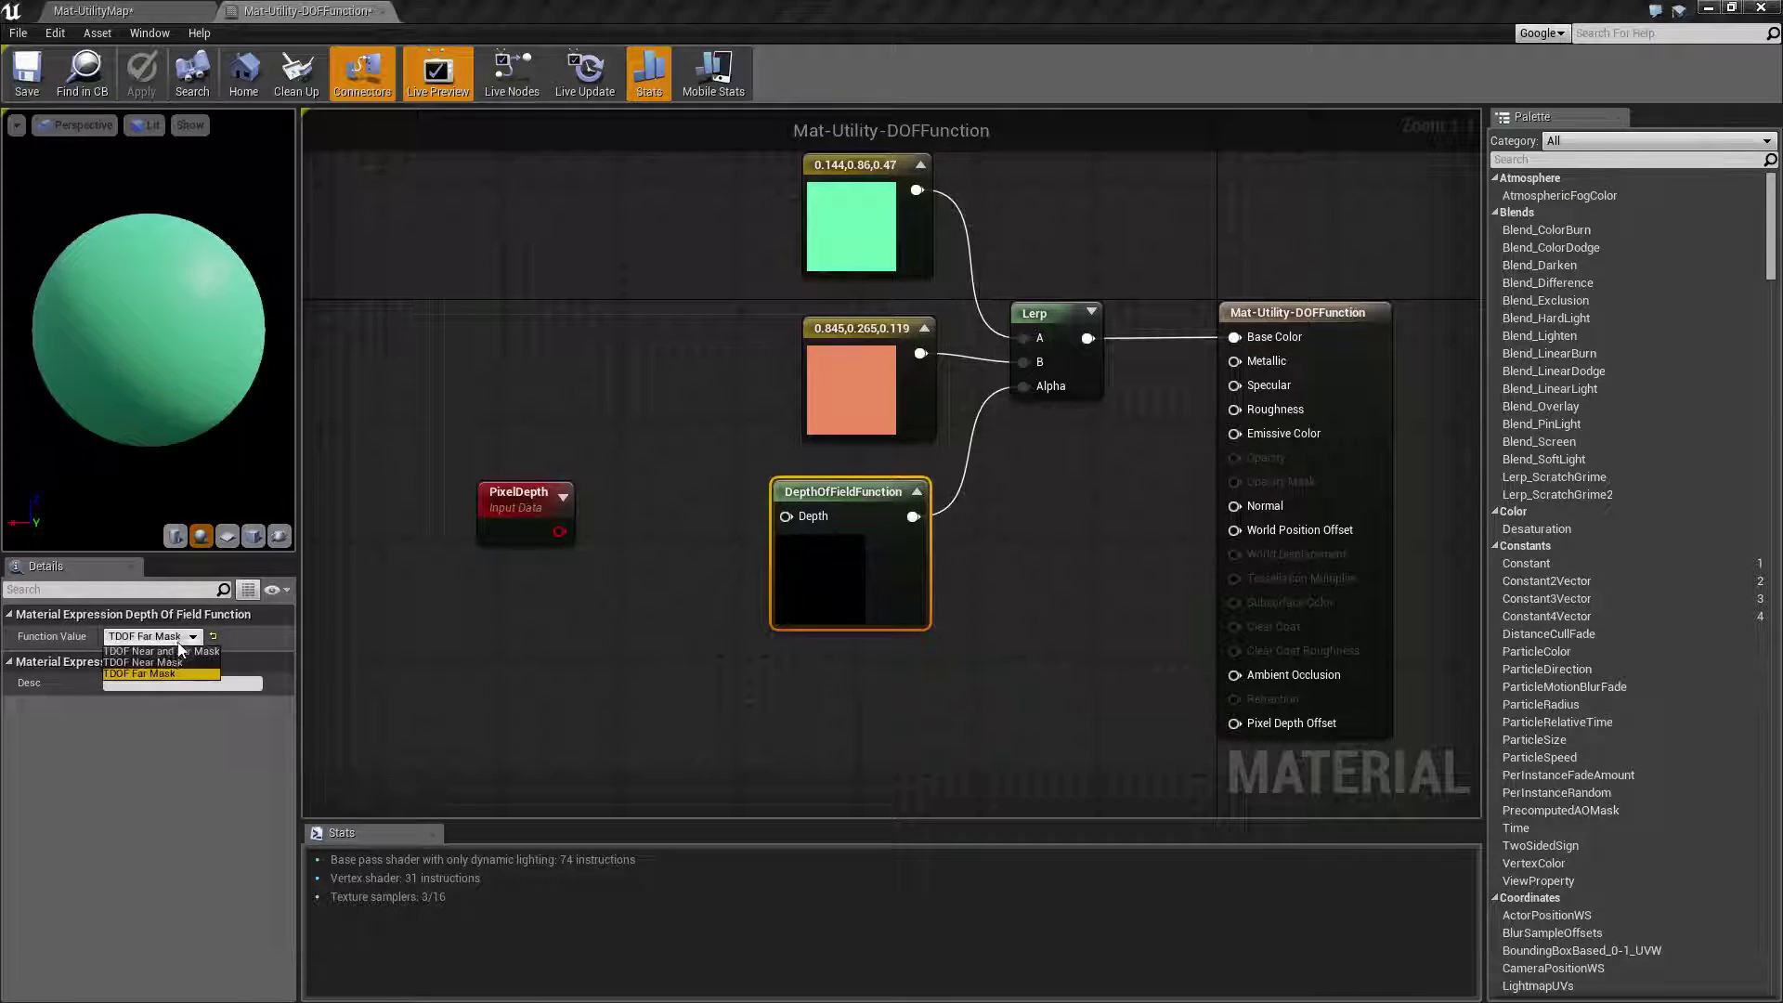
pyautogui.click(151, 636)
pyautogui.click(149, 662)
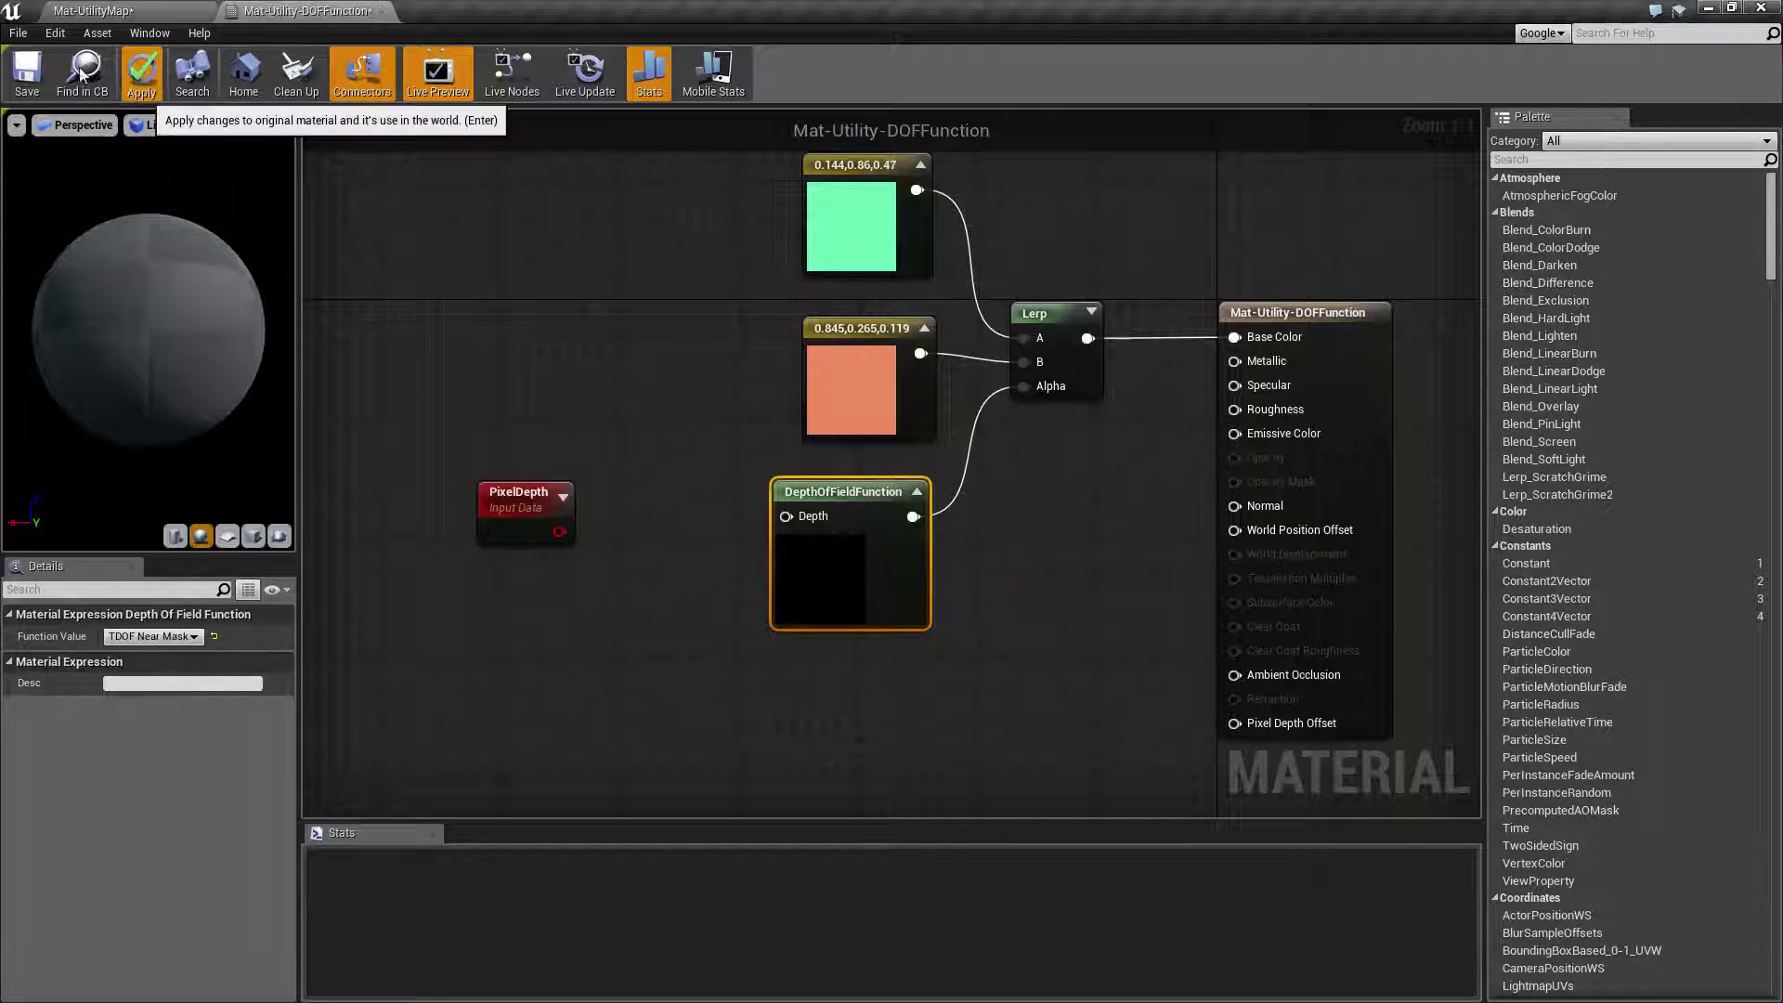
pyautogui.click(35, 80)
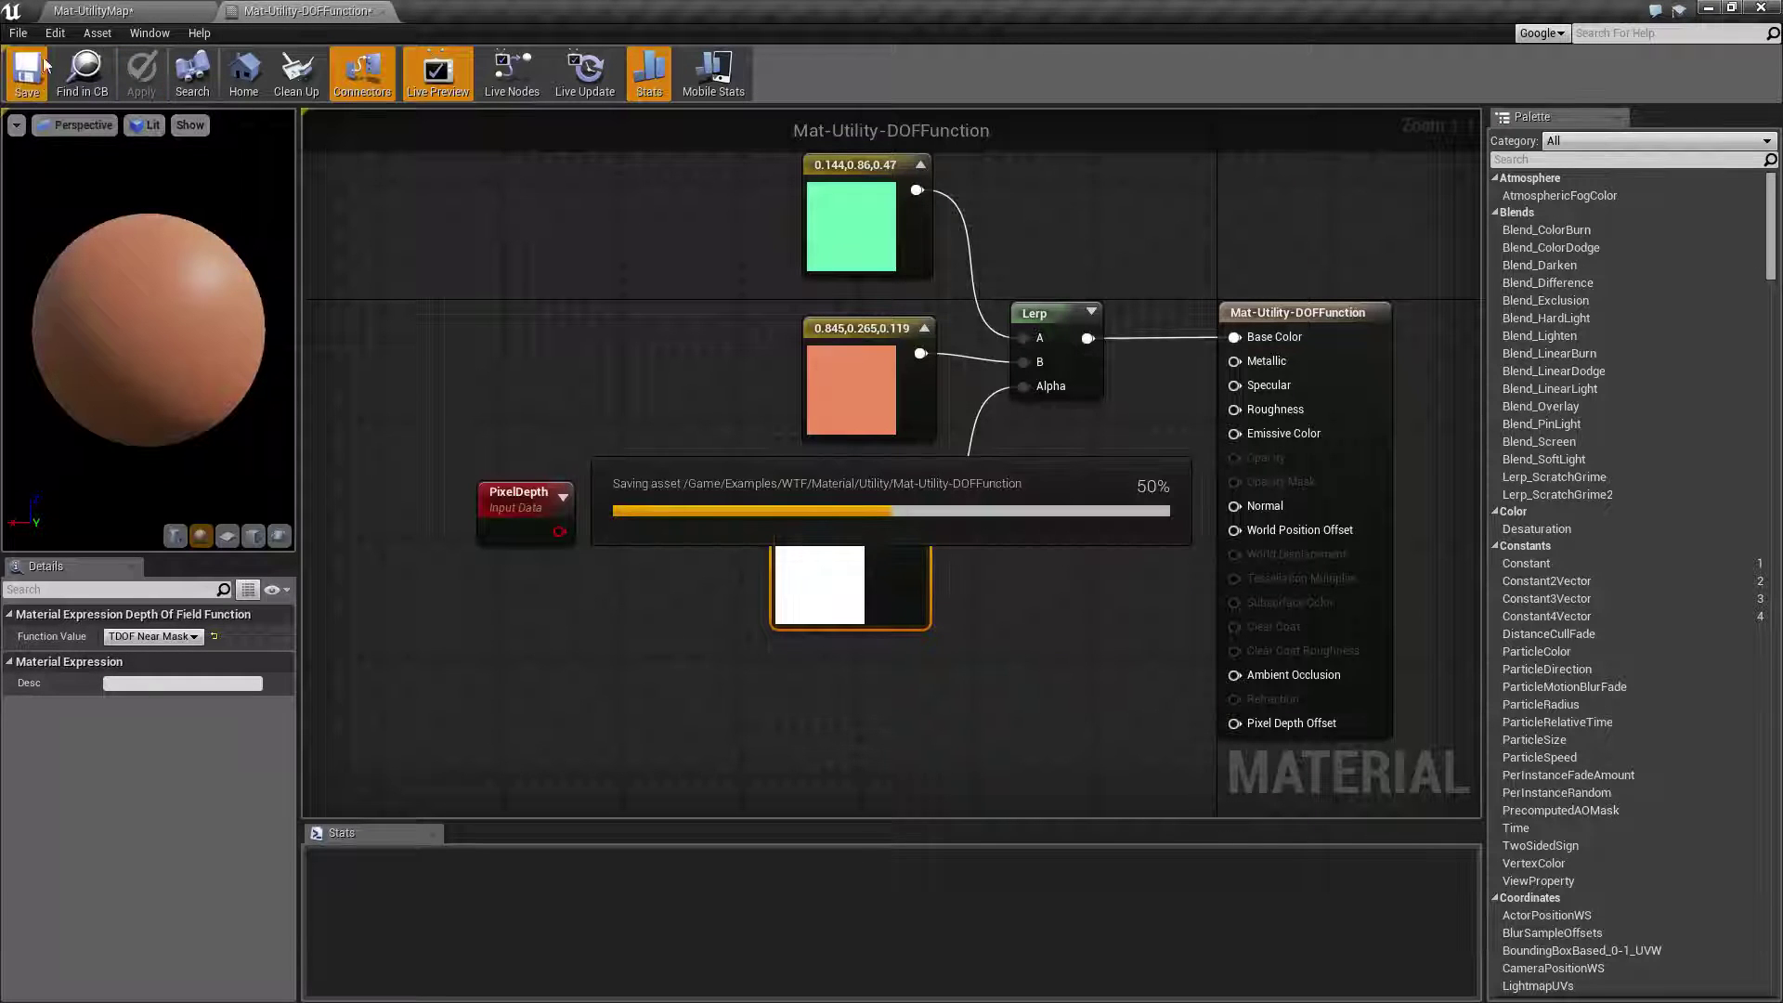
# Step: Examine the near mask's colours on the floor, cube and sphere in the level map while varying the camera distance
pyautogui.click(138, 9)
pyautogui.press('w')
pyautogui.moveTo(979, 406); pyautogui.dragTo(190, 562, button='right')
pyautogui.press('s')
pyautogui.press('s')
pyautogui.press('w')
pyautogui.press('s')
pyautogui.press('w')
pyautogui.press('w')
pyautogui.press('w')
pyautogui.moveTo(989, 191); pyautogui.dragTo(989, 279)
# Step: Play-test the level with the near mask applied, move the character around the floor and sphere, and end the session
pyautogui.click(905, 72)
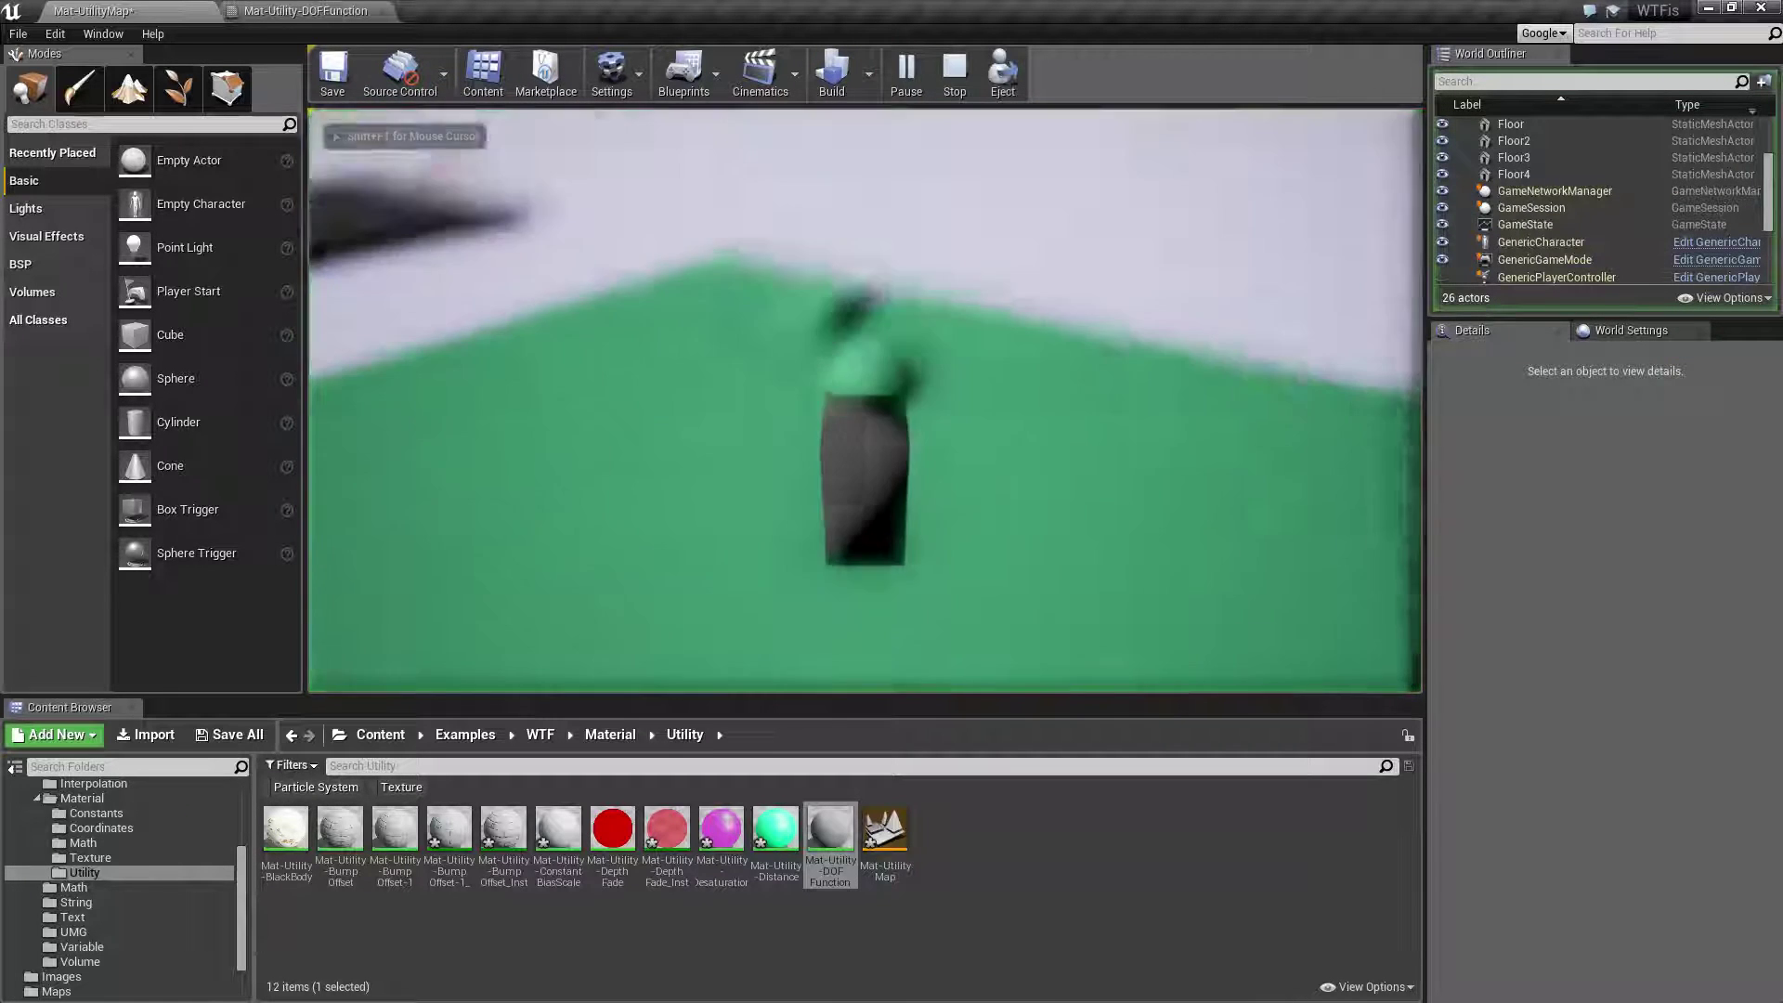
pyautogui.press('w')
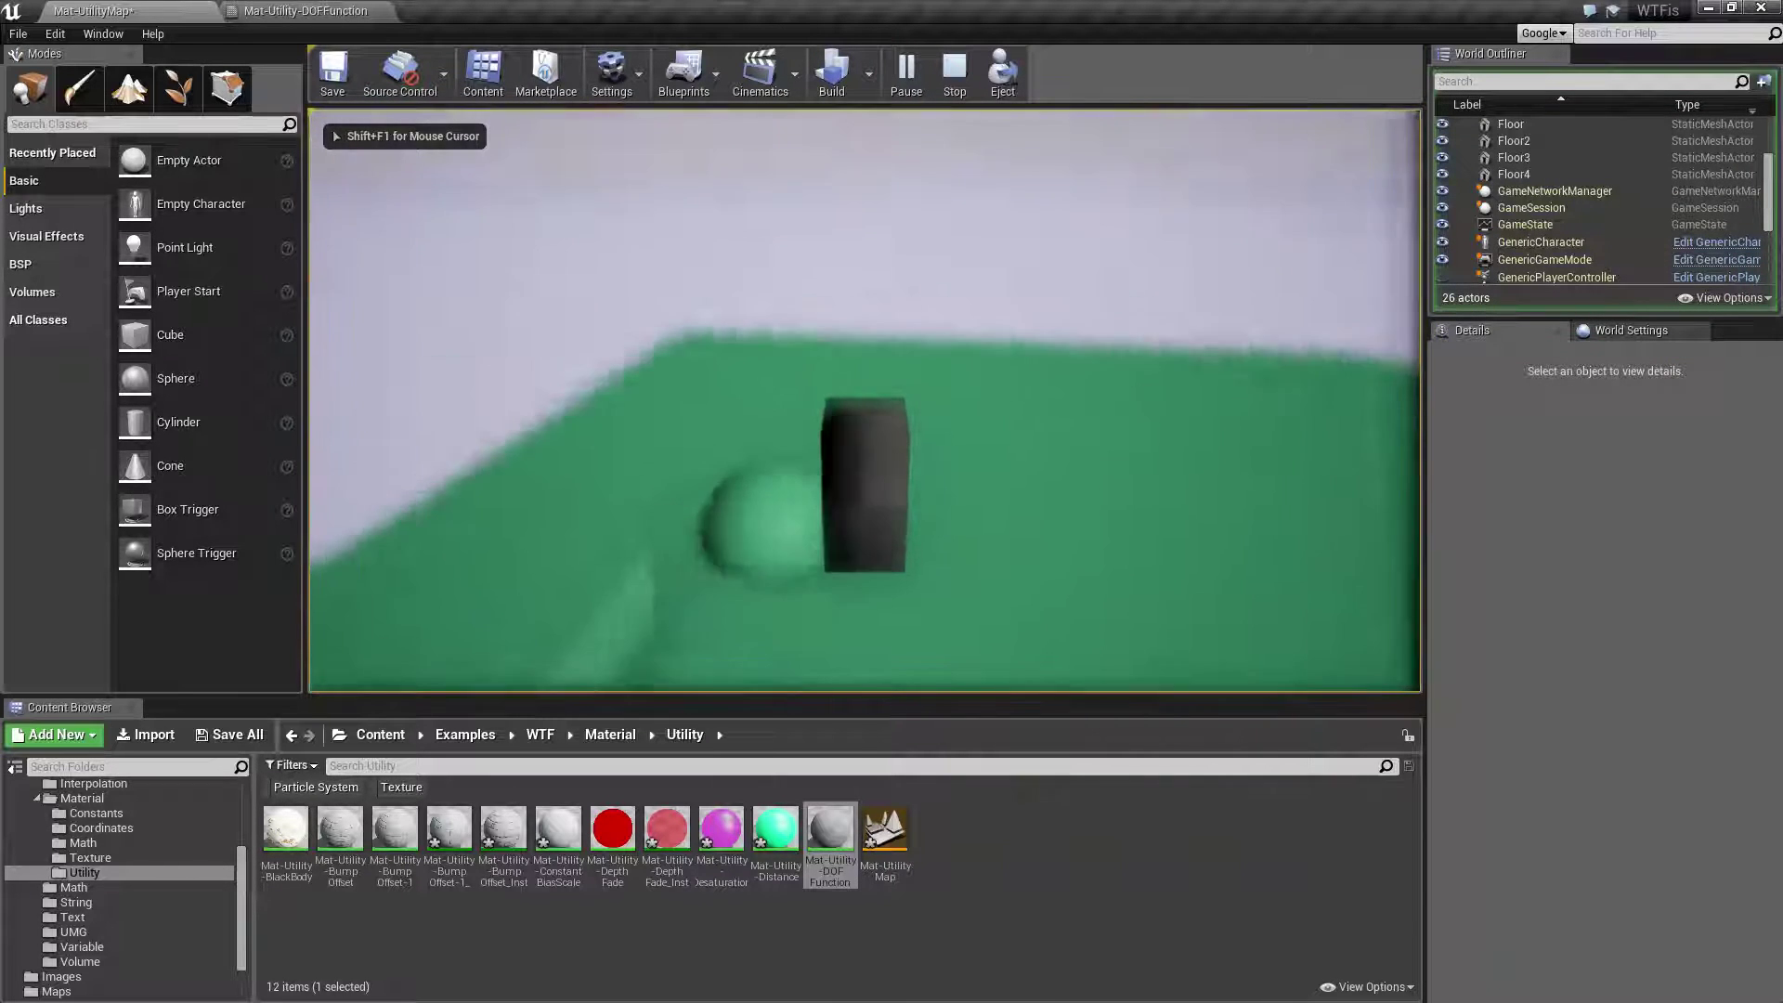
pyautogui.press('Escape')
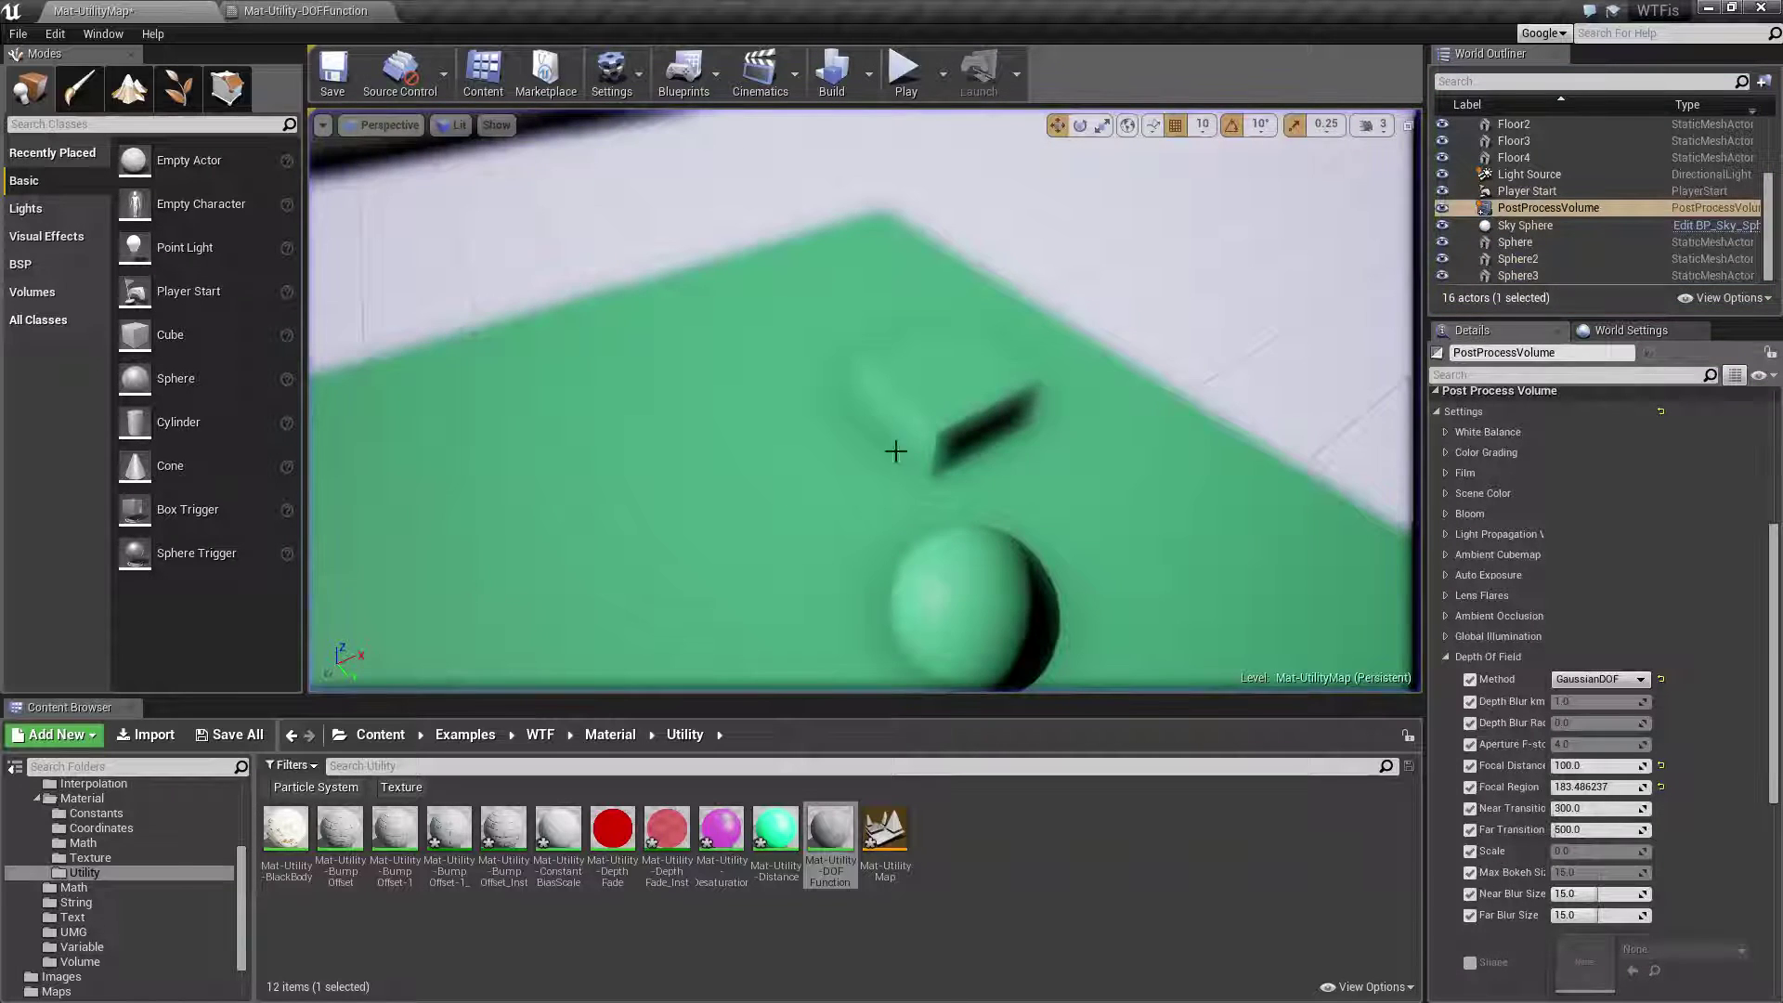
# Step: Switch the post process volume's depth of field method to BokehDOF and examine the cube and sphere from several distances
pyautogui.moveTo(895, 450); pyautogui.dragTo(914, 493, button='right')
pyautogui.press('w')
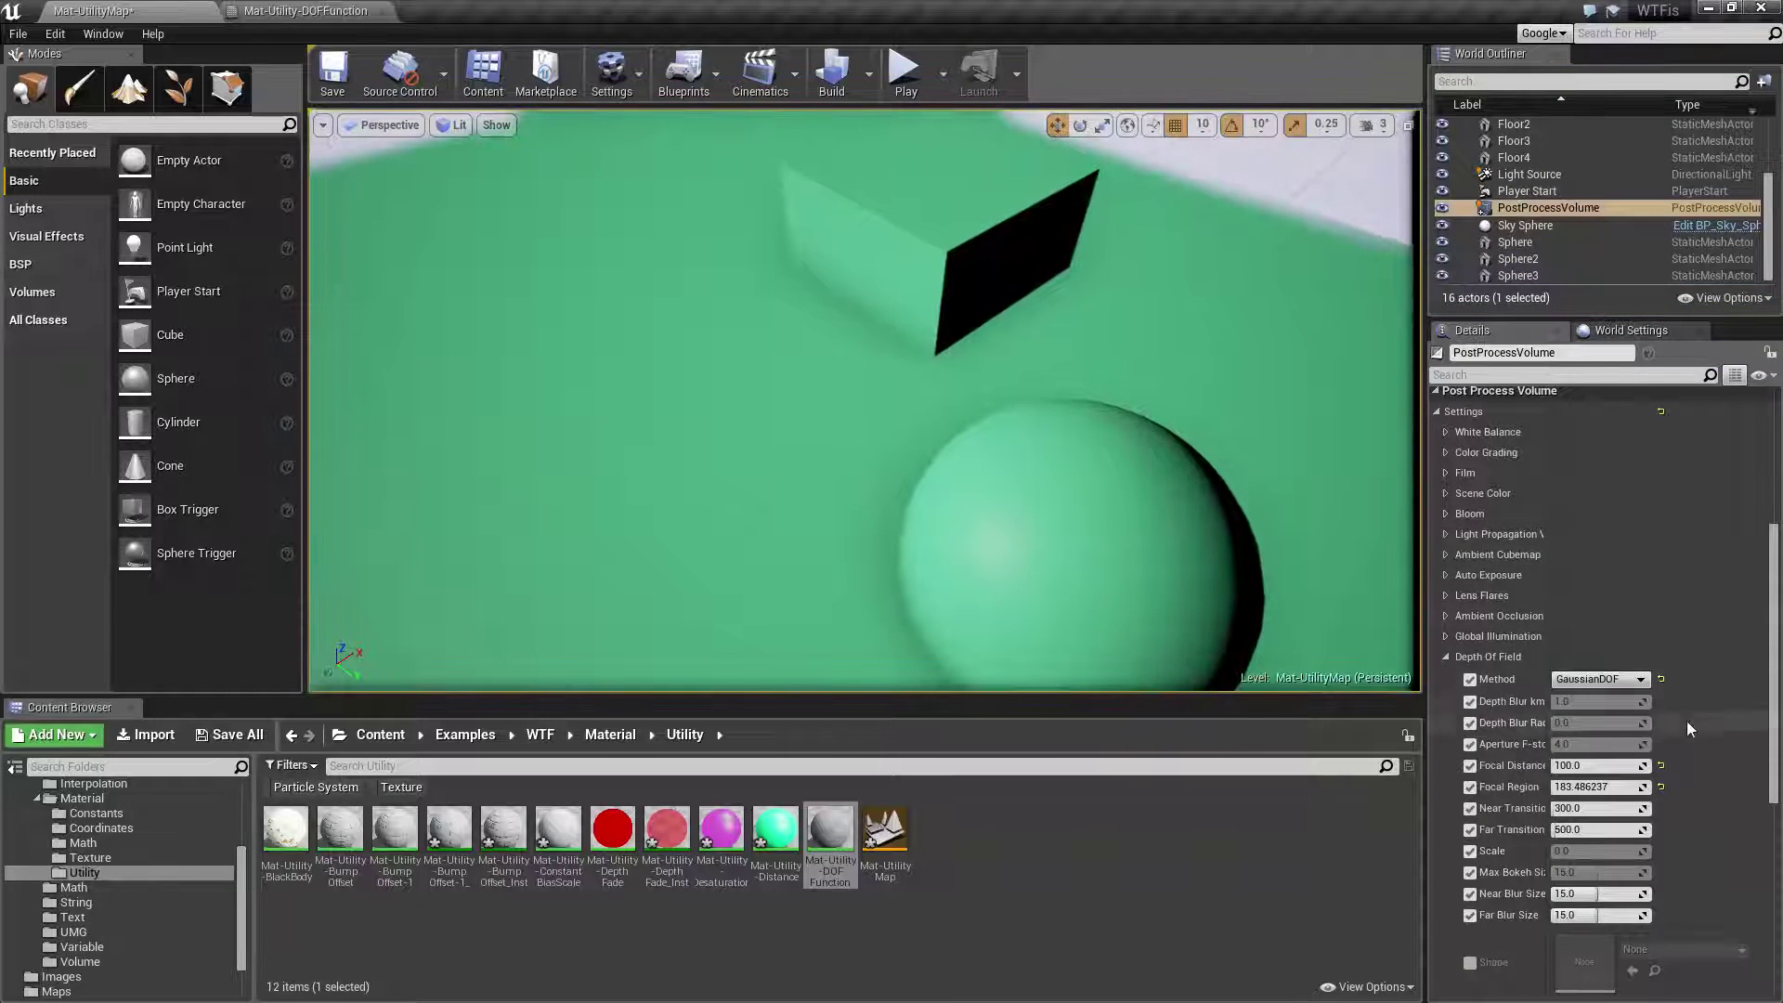
pyautogui.click(1597, 681)
pyautogui.click(1578, 693)
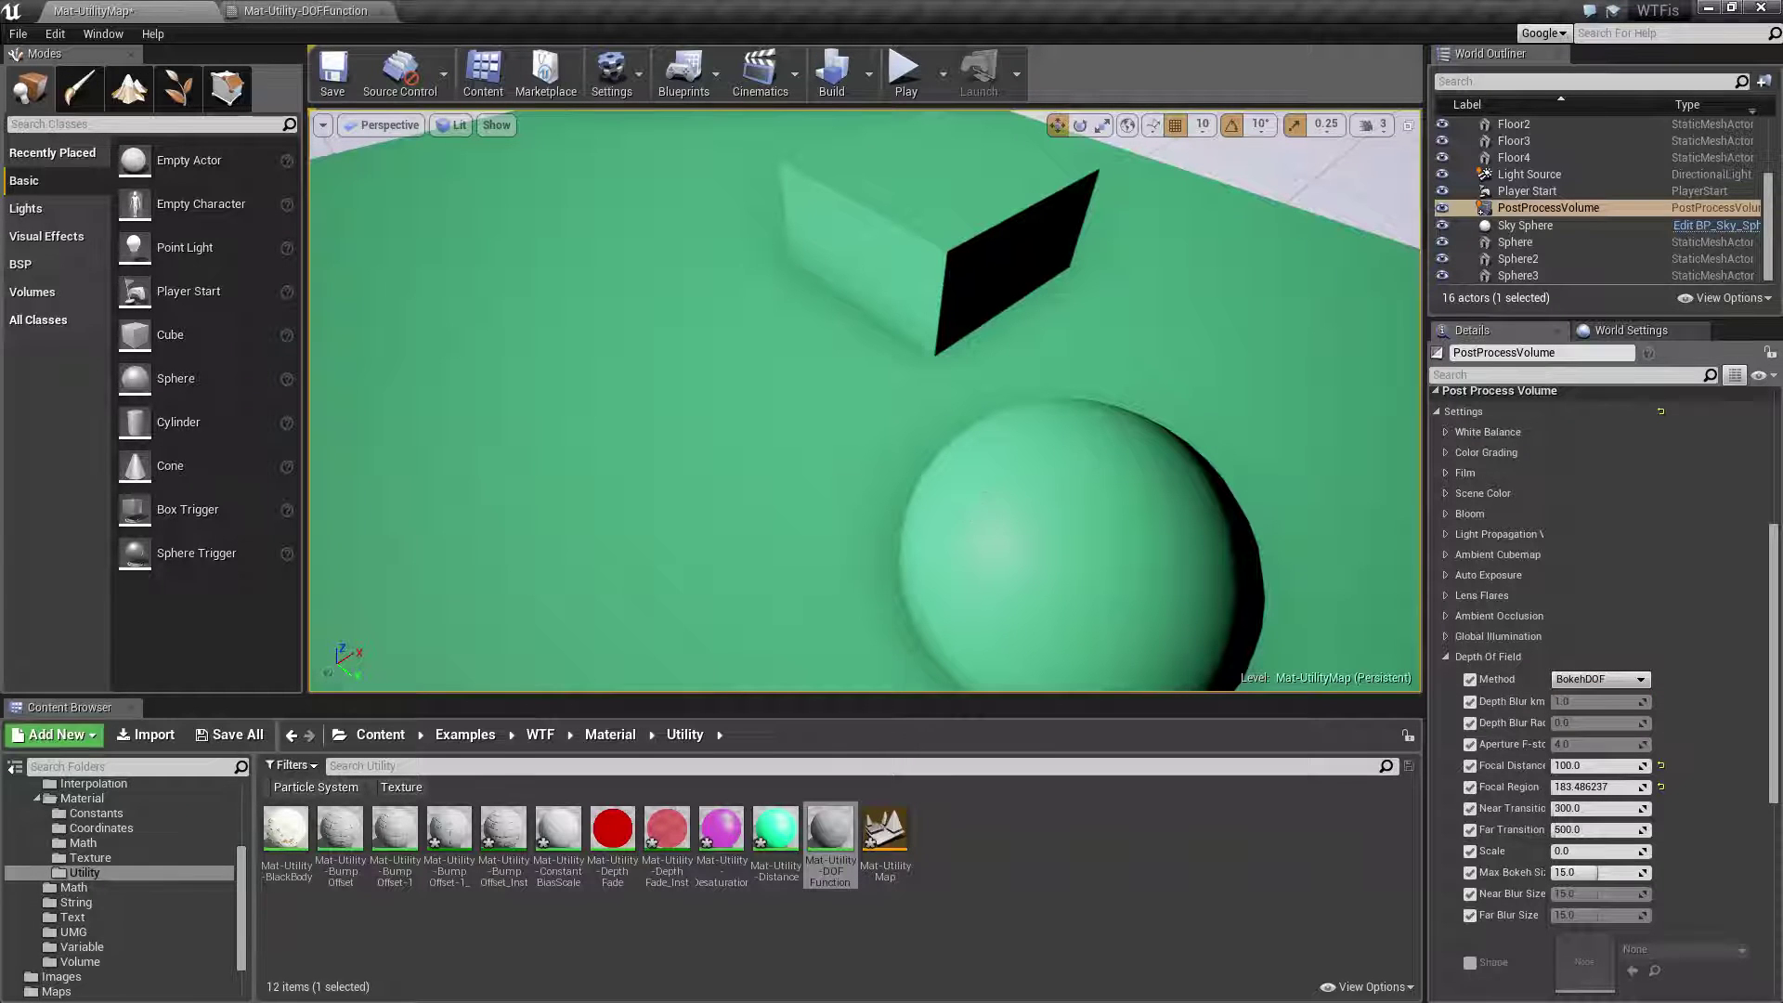
pyautogui.moveTo(970, 490)
pyautogui.mouseDown(button='right')
pyautogui.moveTo(947, 555)
pyautogui.moveTo(952, 533)
pyautogui.moveTo(938, 550)
pyautogui.moveTo(970, 557)
pyautogui.moveTo(994, 524)
pyautogui.moveTo(994, 483)
pyautogui.mouseUp(button='right')
pyautogui.press('s')
pyautogui.press('w')
pyautogui.press('w')
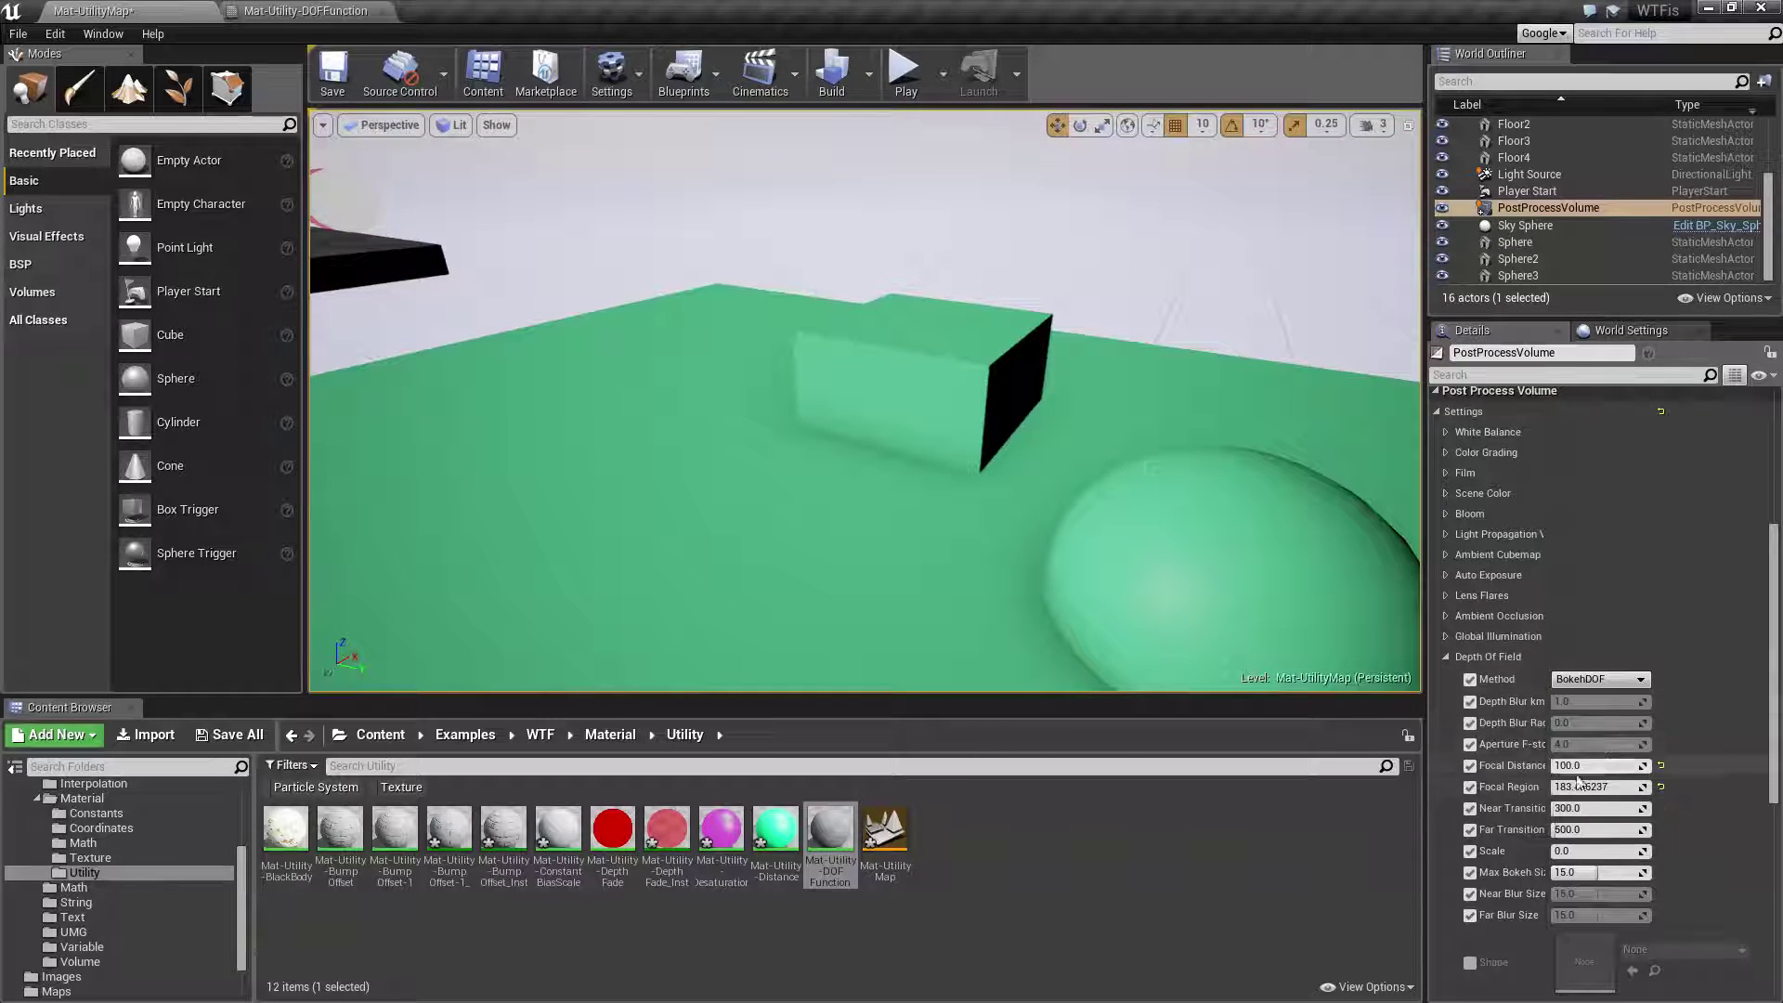
# Step: Set the post process volume's depth of field method back to GaussianDOF and view the floor from farther away
pyautogui.click(1597, 678)
pyautogui.click(1581, 695)
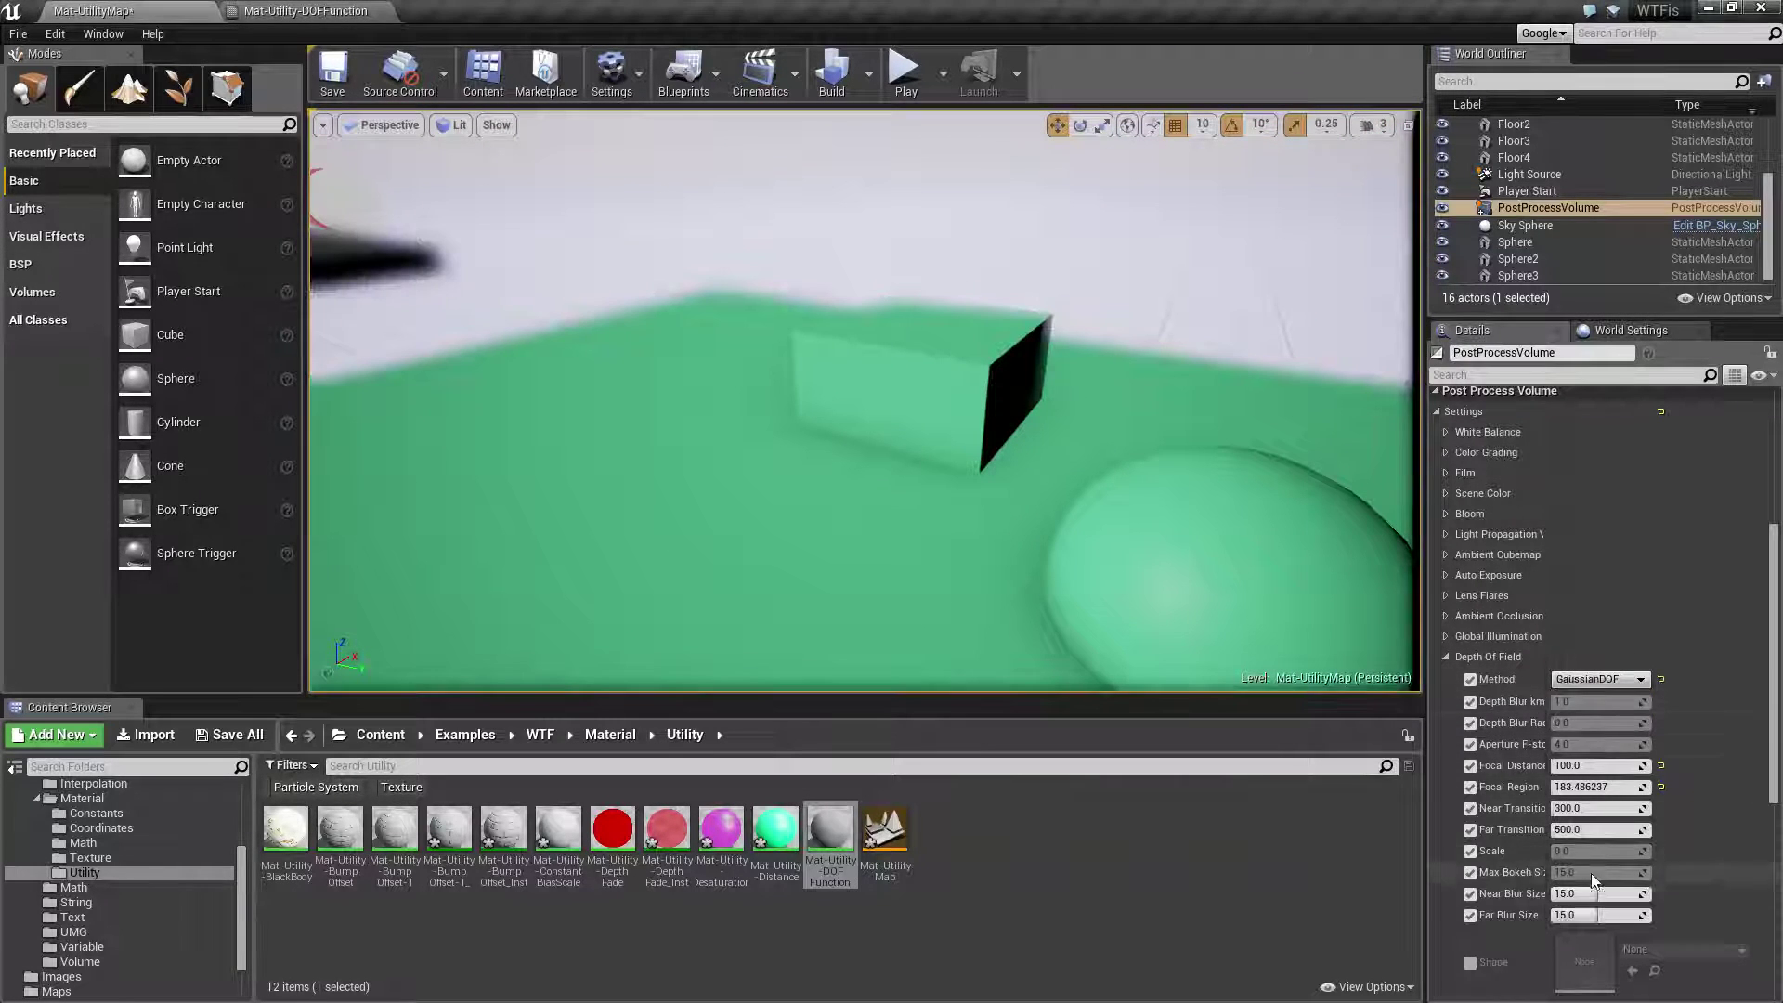
pyautogui.moveTo(849, 381); pyautogui.dragTo(756, 367, button='right')
pyautogui.press('s')
pyautogui.moveTo(789, 225); pyautogui.dragTo(907, 569, button='right')
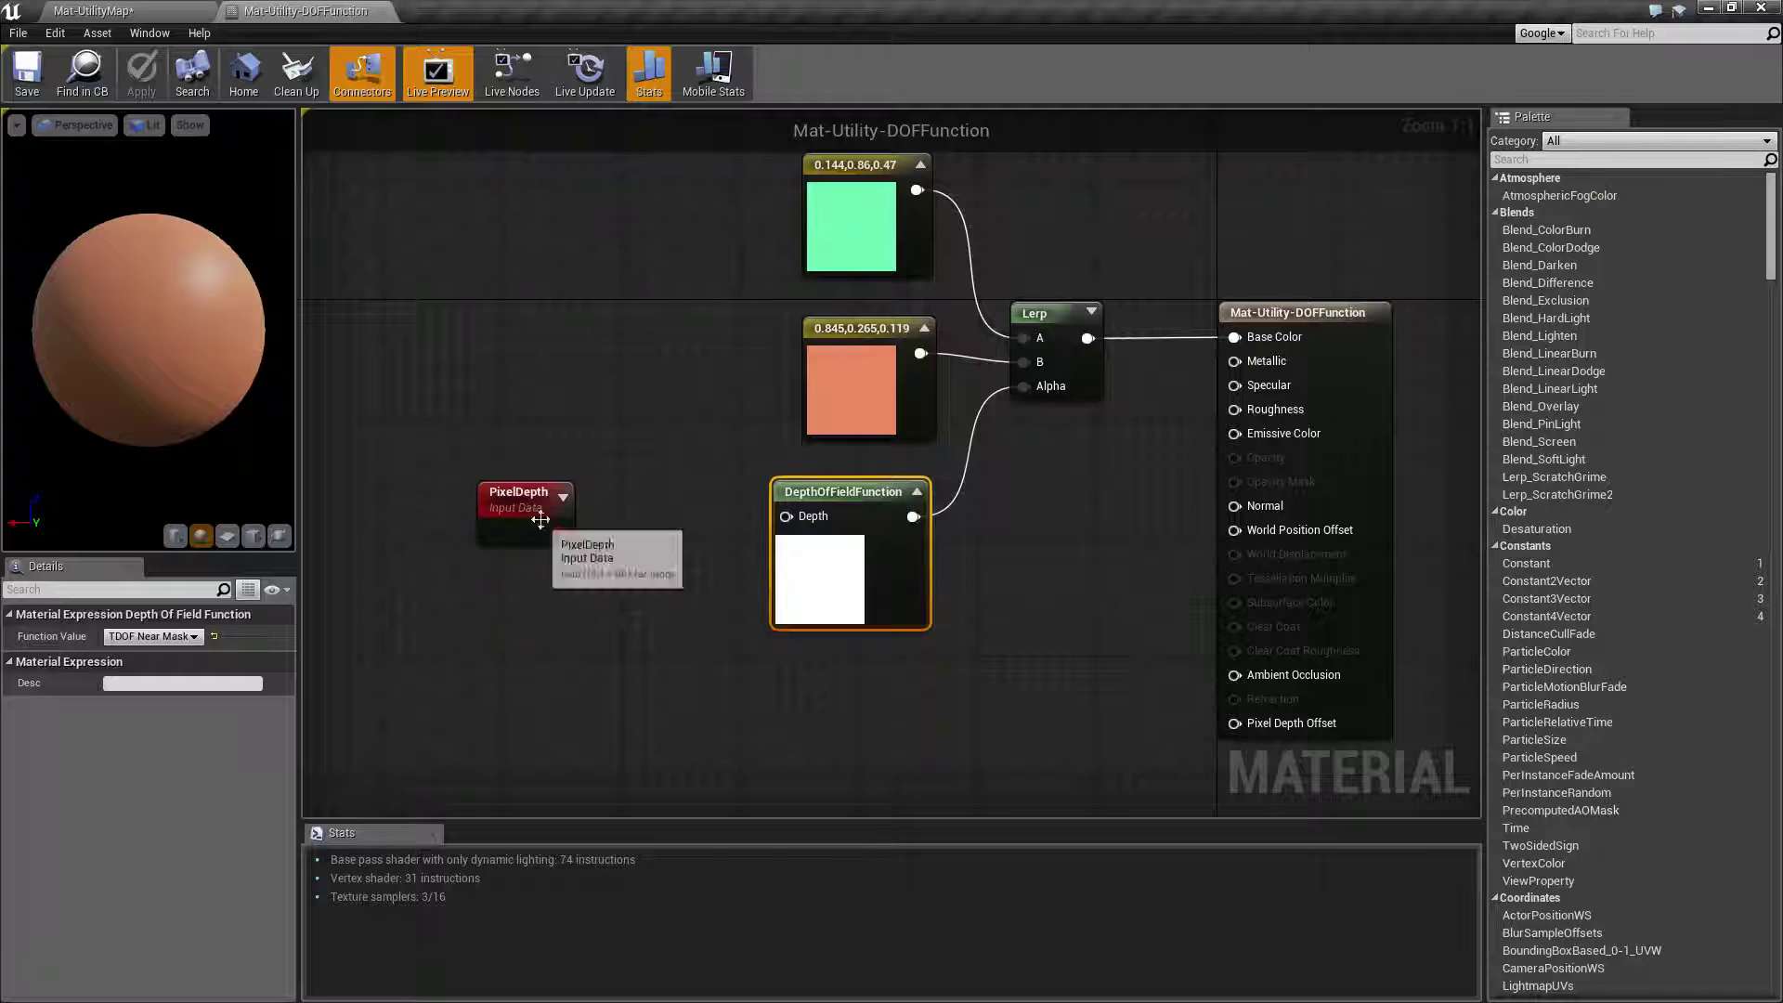
# Step: Set the DepthOfFieldFunction node's function value to TDOF Near and Far Mask and apply the material changes
pyautogui.click(151, 636)
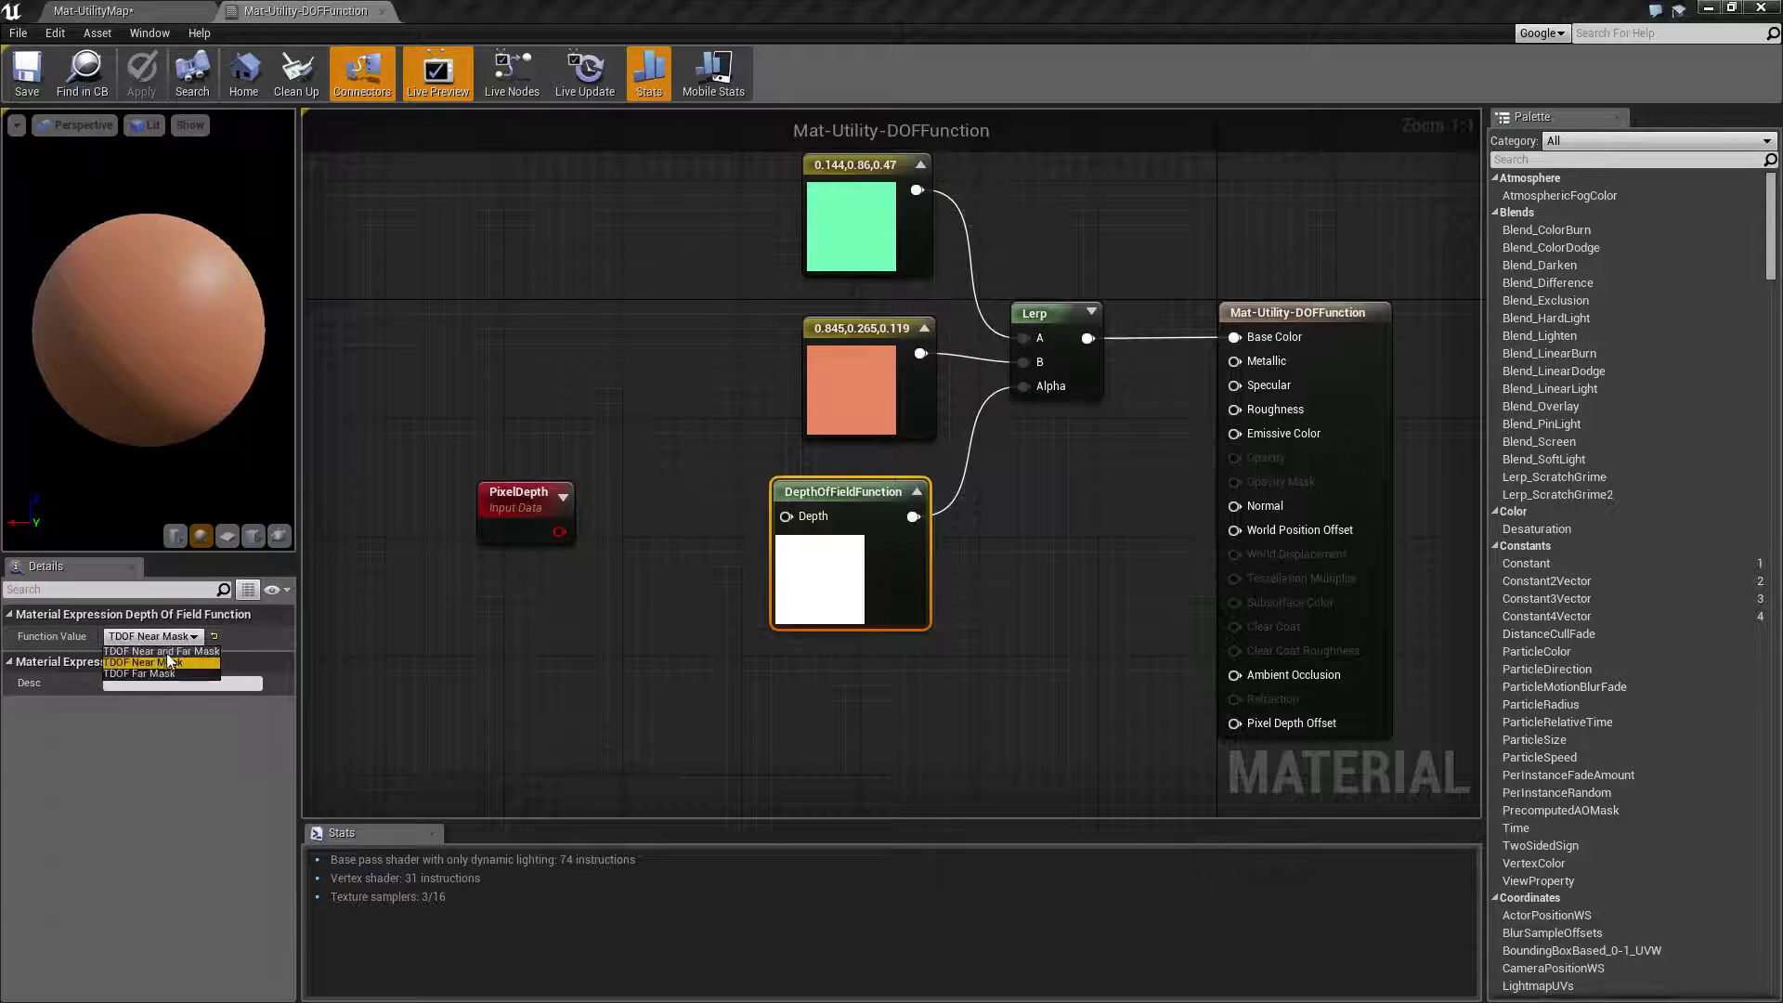
pyautogui.click(166, 653)
pyautogui.click(150, 79)
# Step: Inspect the combined near and far mask in the level map, moving from a distant view to the cube and sphere
pyautogui.click(104, 12)
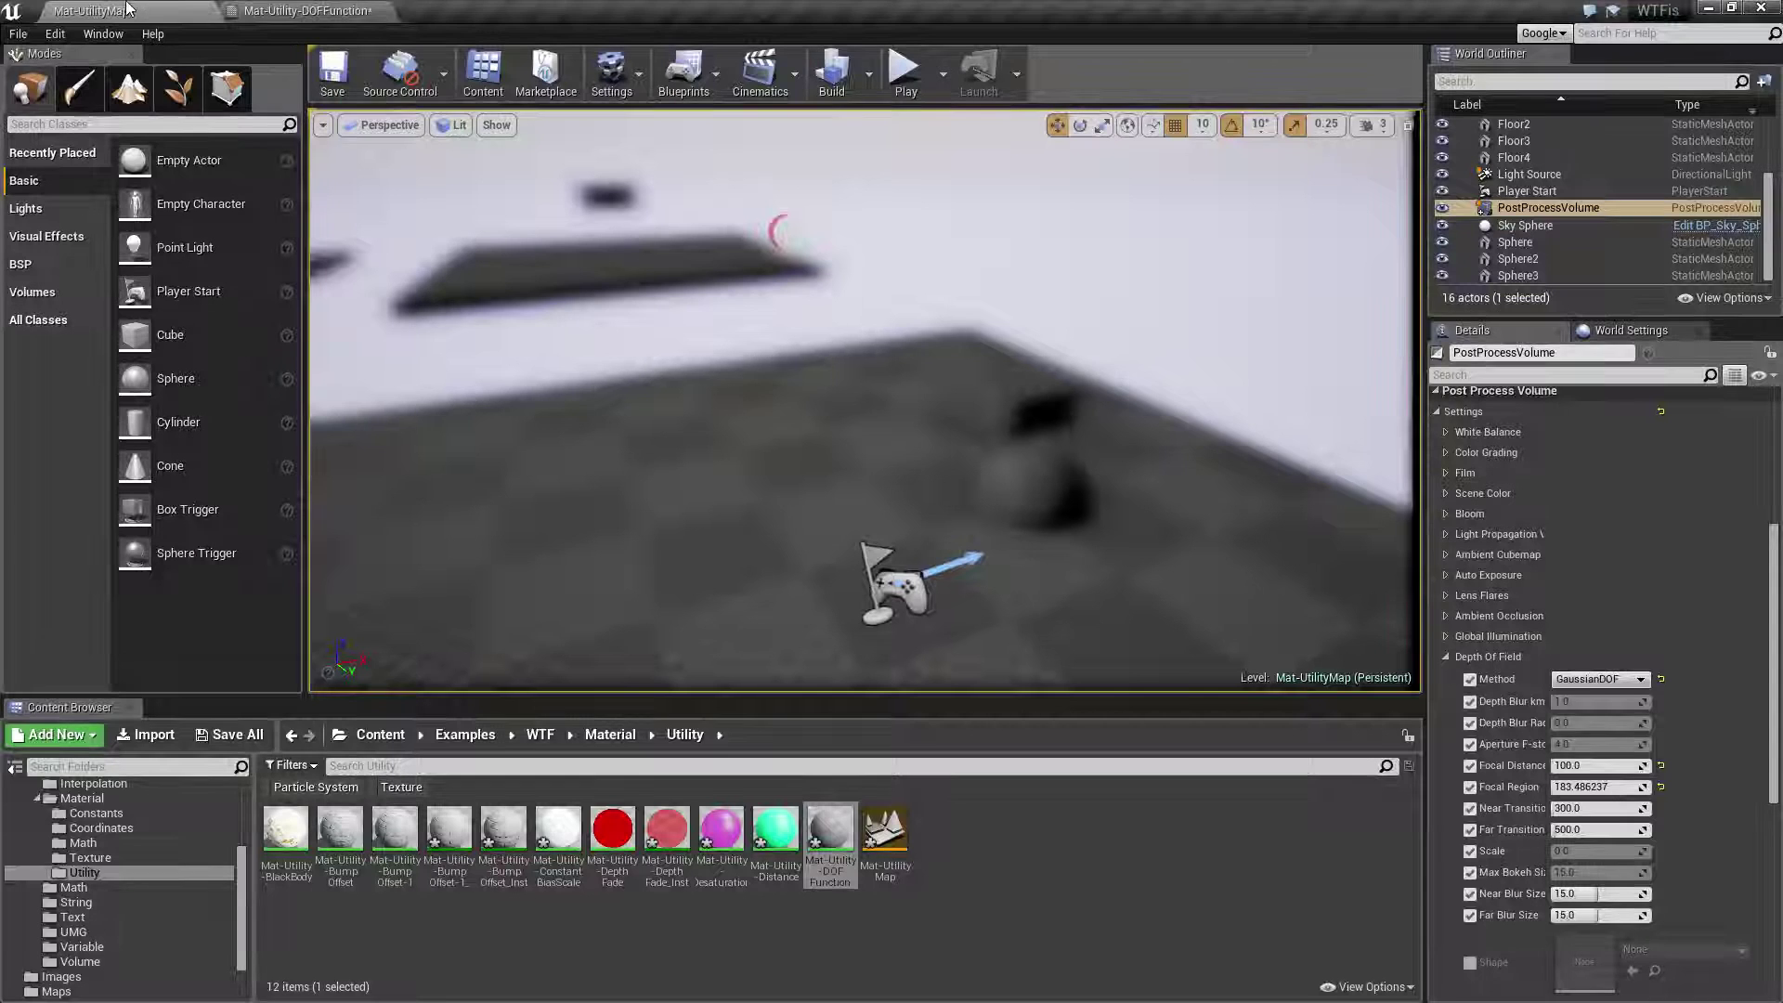
pyautogui.moveTo(978, 371); pyautogui.dragTo(1114, 405, button='right')
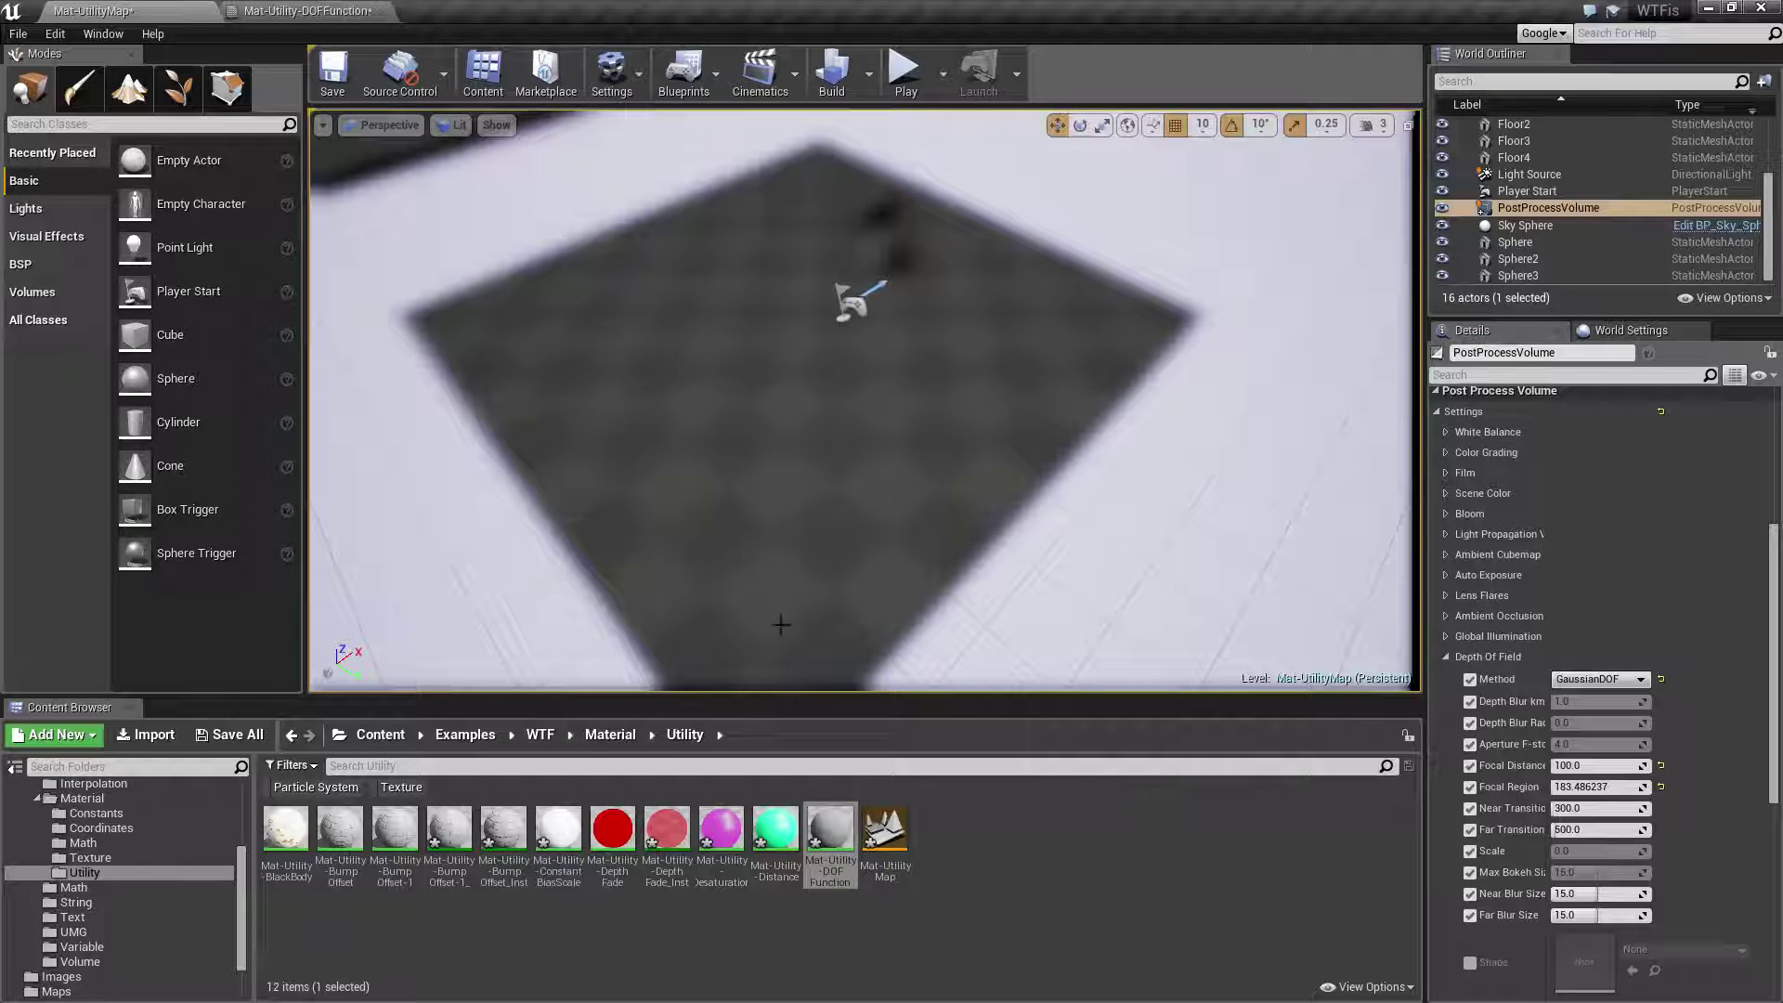
pyautogui.press('w')
pyautogui.moveTo(908, 287); pyautogui.dragTo(873, 191, button='right')
pyautogui.press('w')
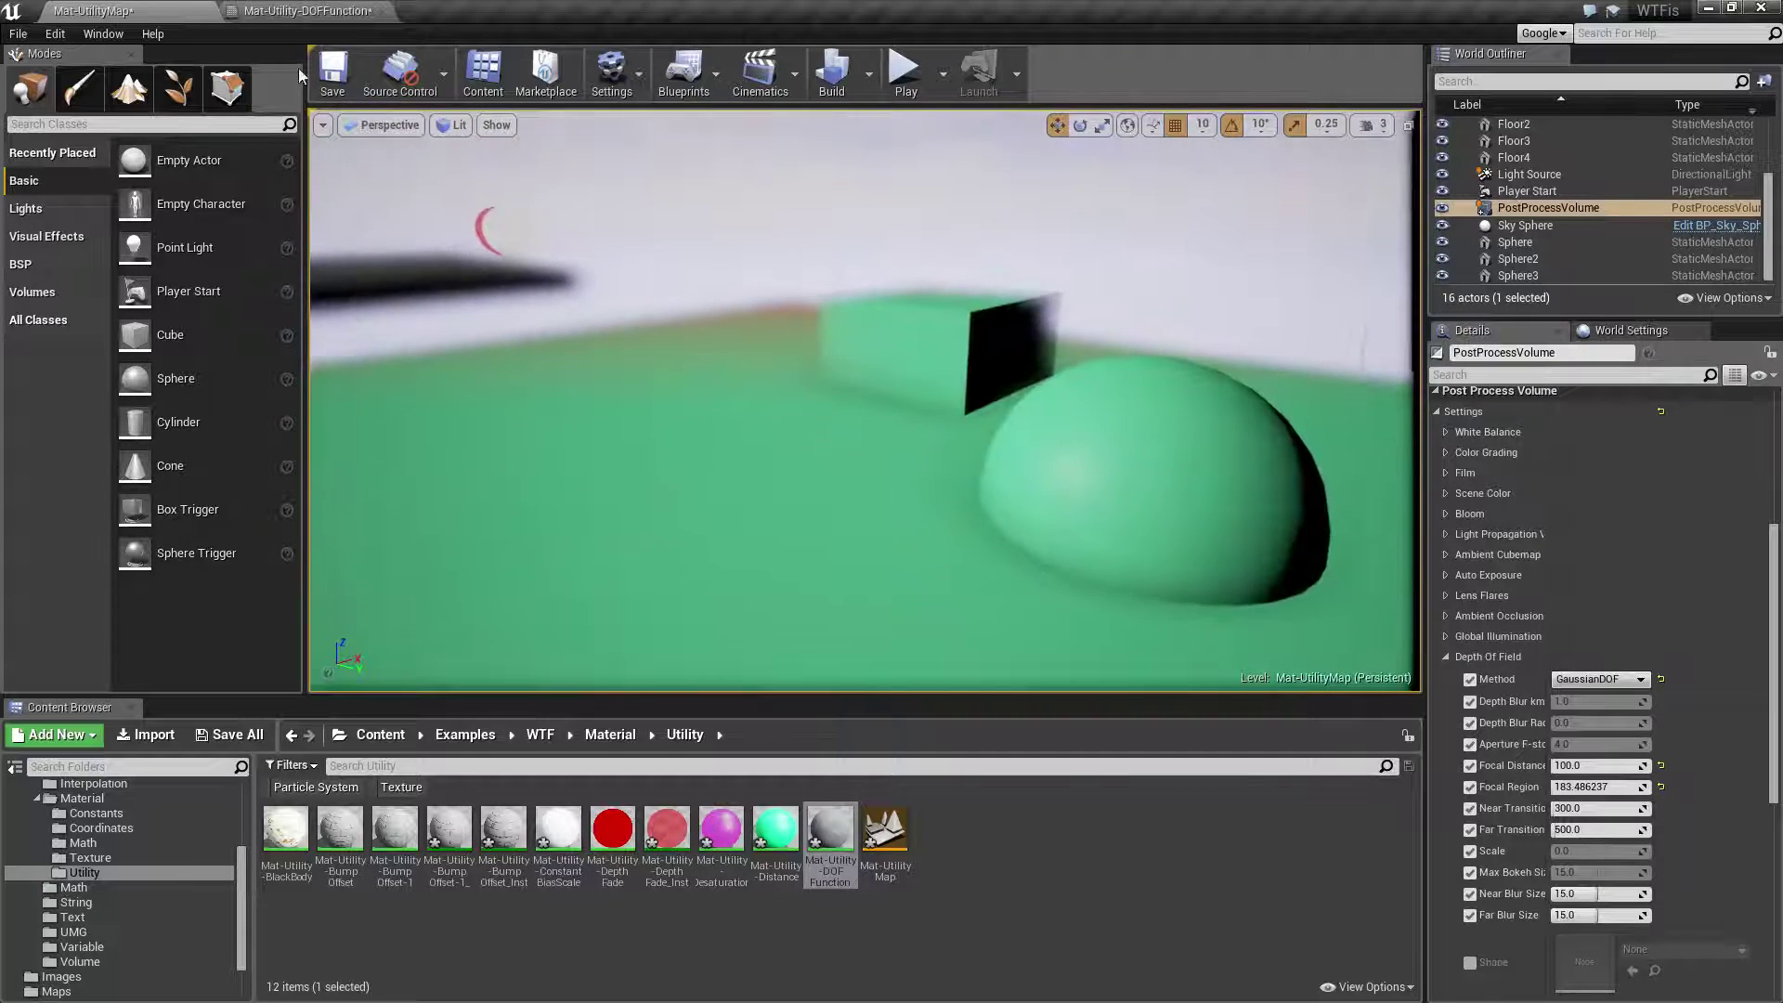
# Step: Review how the two colours and the DepthOfFieldFunction node feed the Lerp in the material graph, leaving nothing selected
pyautogui.click(343, 11)
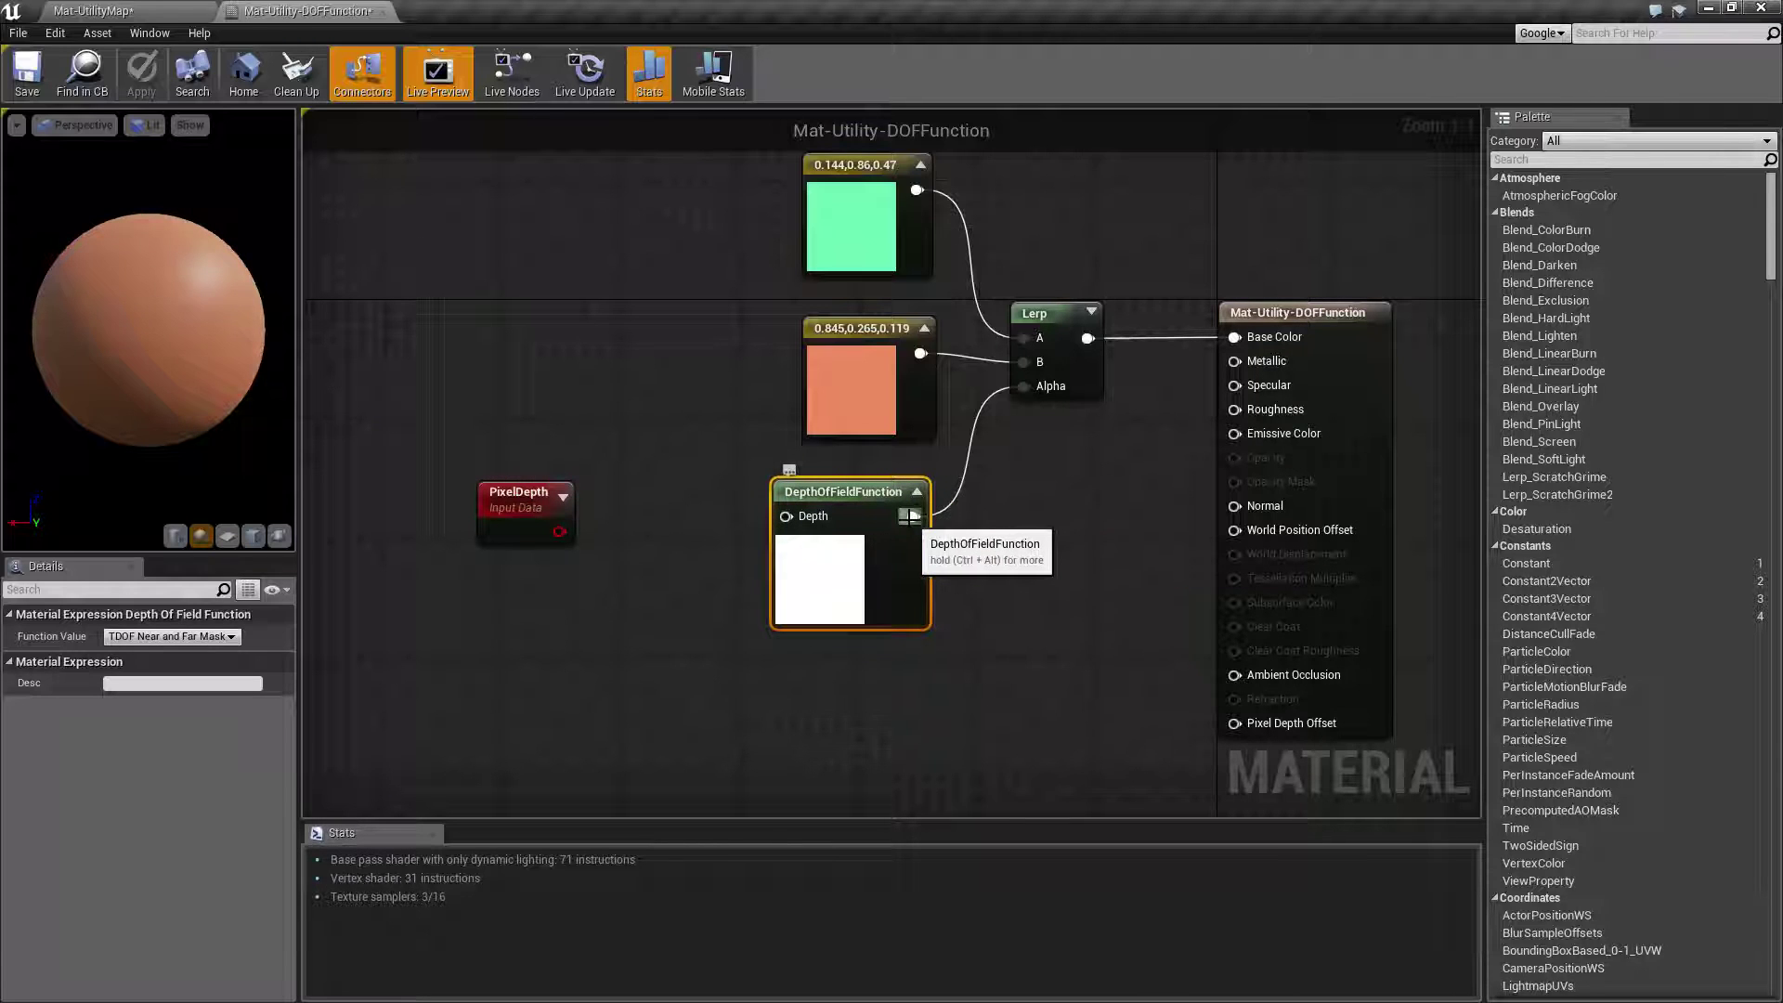
pyautogui.moveTo(1113, 477); pyautogui.dragTo(1050, 532, button='right')
pyautogui.moveTo(686, 221); pyautogui.dragTo(1012, 484)
pyautogui.click(1026, 533)
pyautogui.moveTo(999, 542); pyautogui.dragTo(1033, 540, button='right')
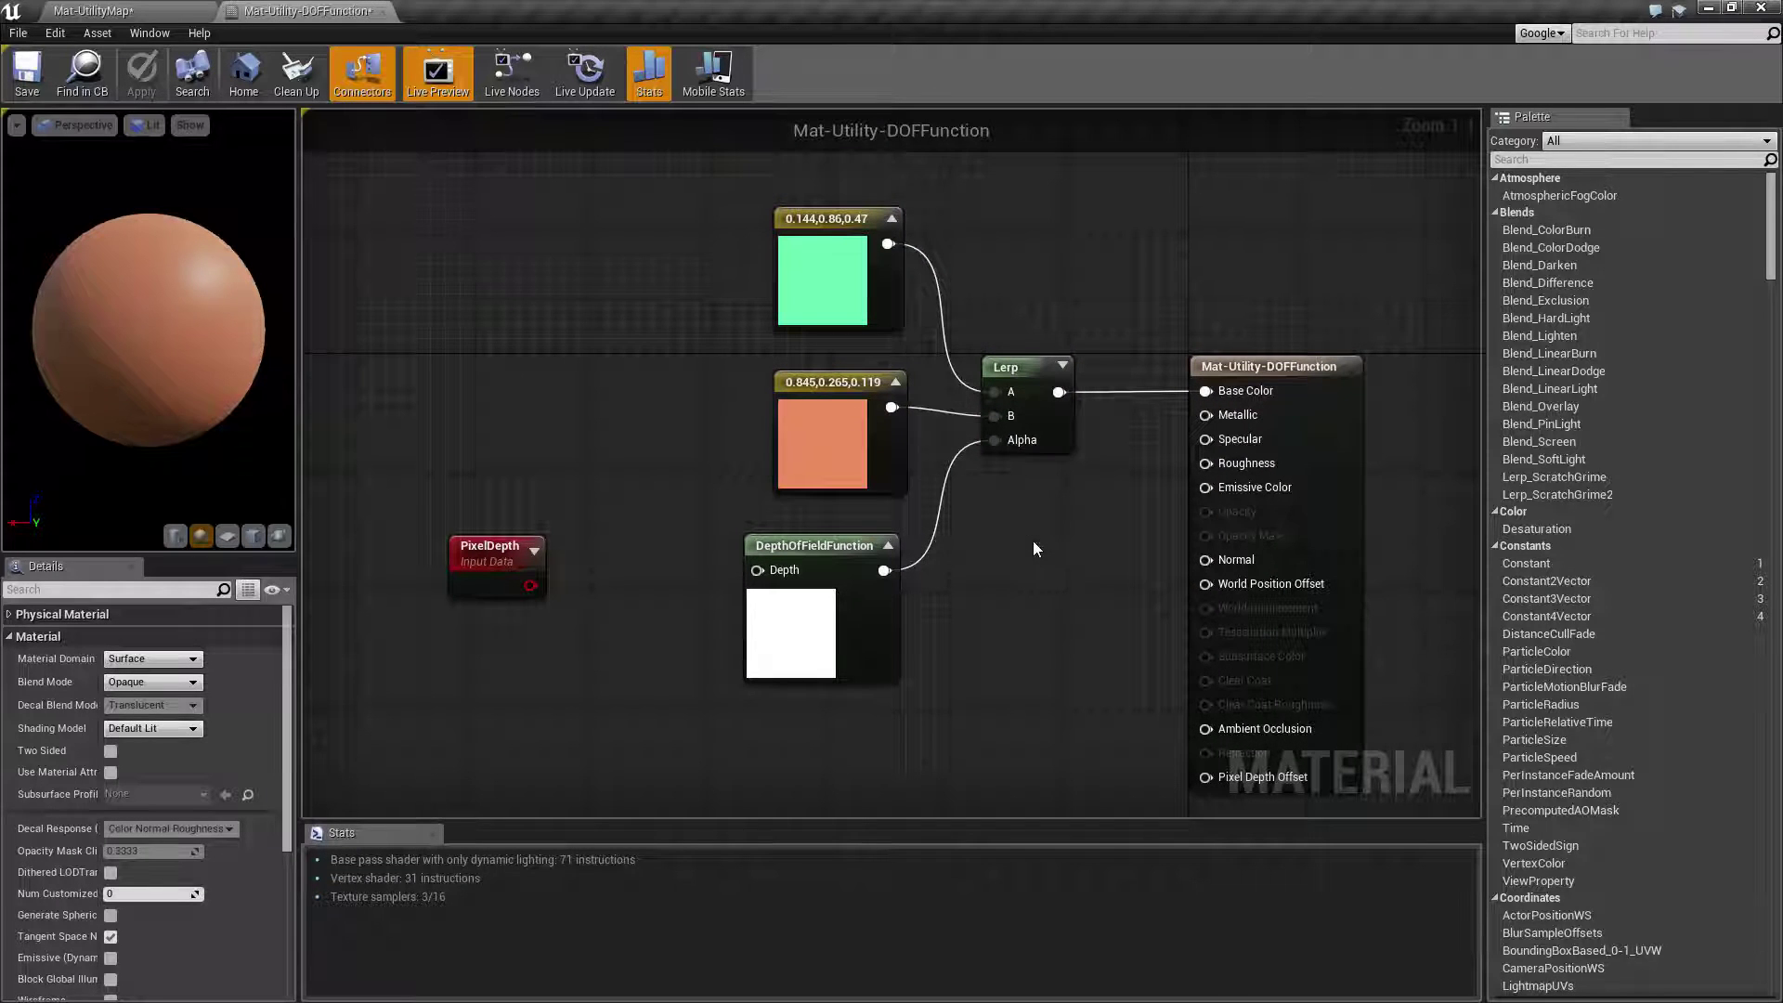
# Step: Compare the combined mask's colours on the nearby cube and sphere in the level map with the material graph
pyautogui.click(92, 11)
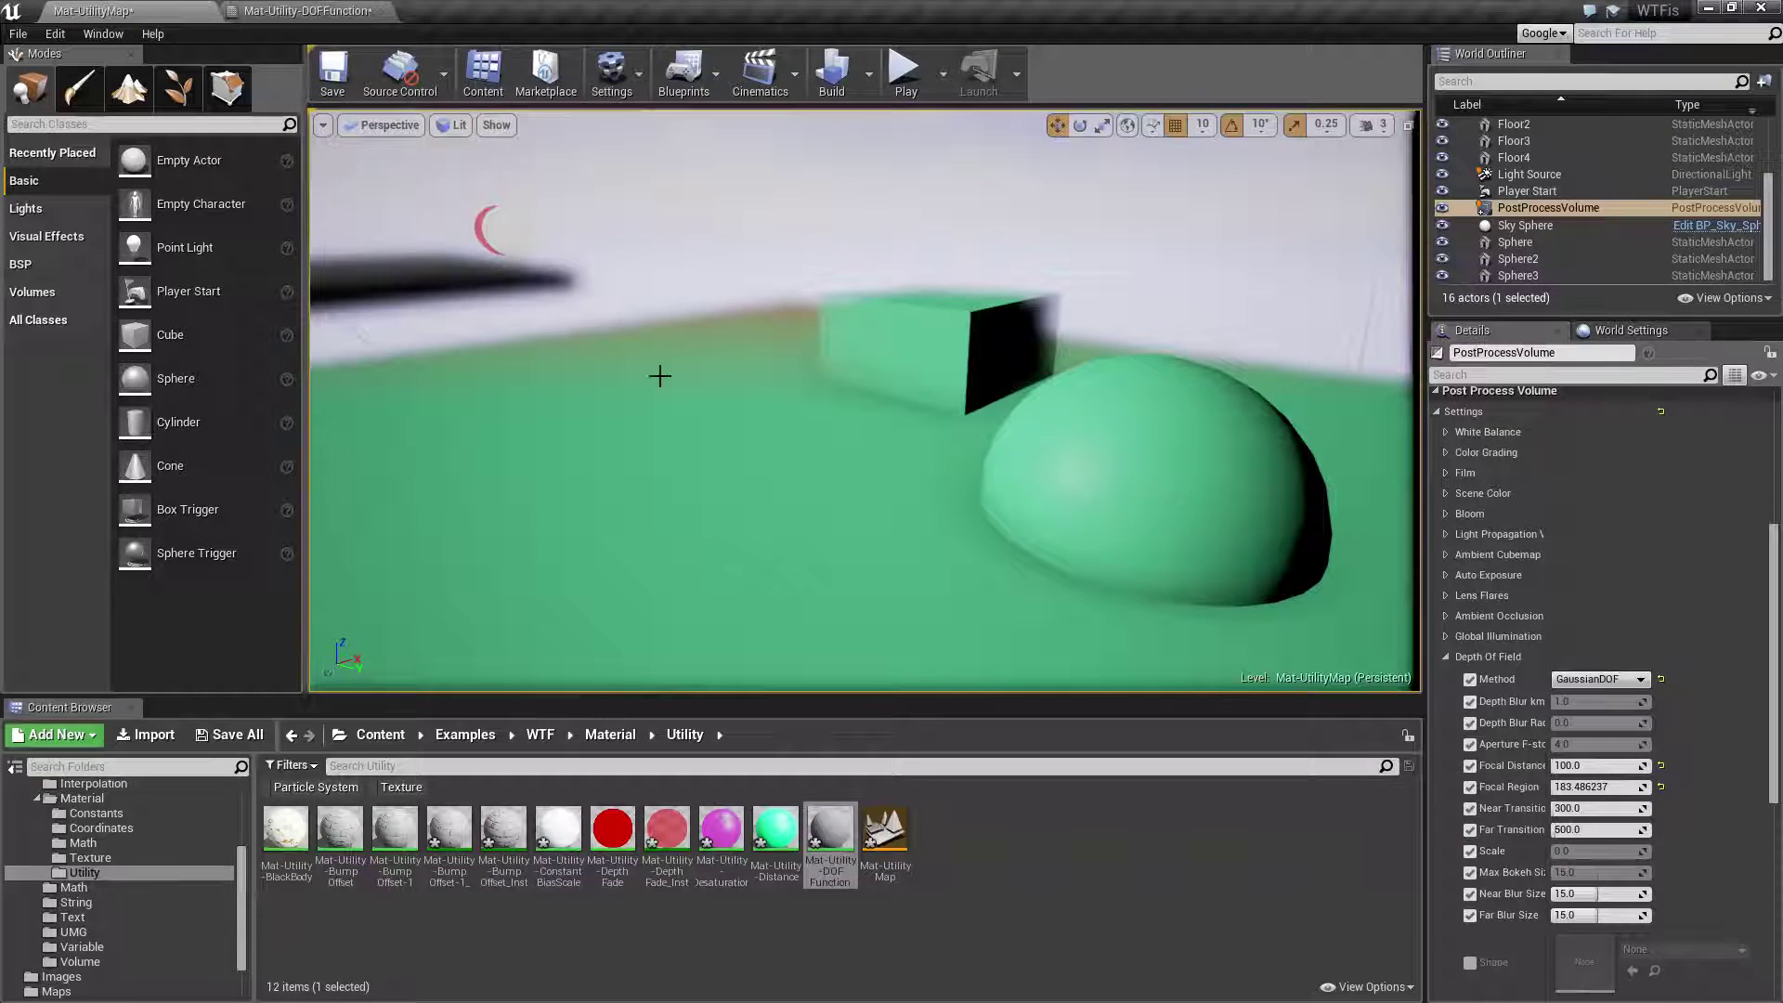
pyautogui.press('w')
pyautogui.moveTo(647, 338)
pyautogui.mouseDown(button='right')
pyautogui.moveTo(624, 330)
pyautogui.moveTo(647, 338)
pyautogui.mouseUp(button='right')
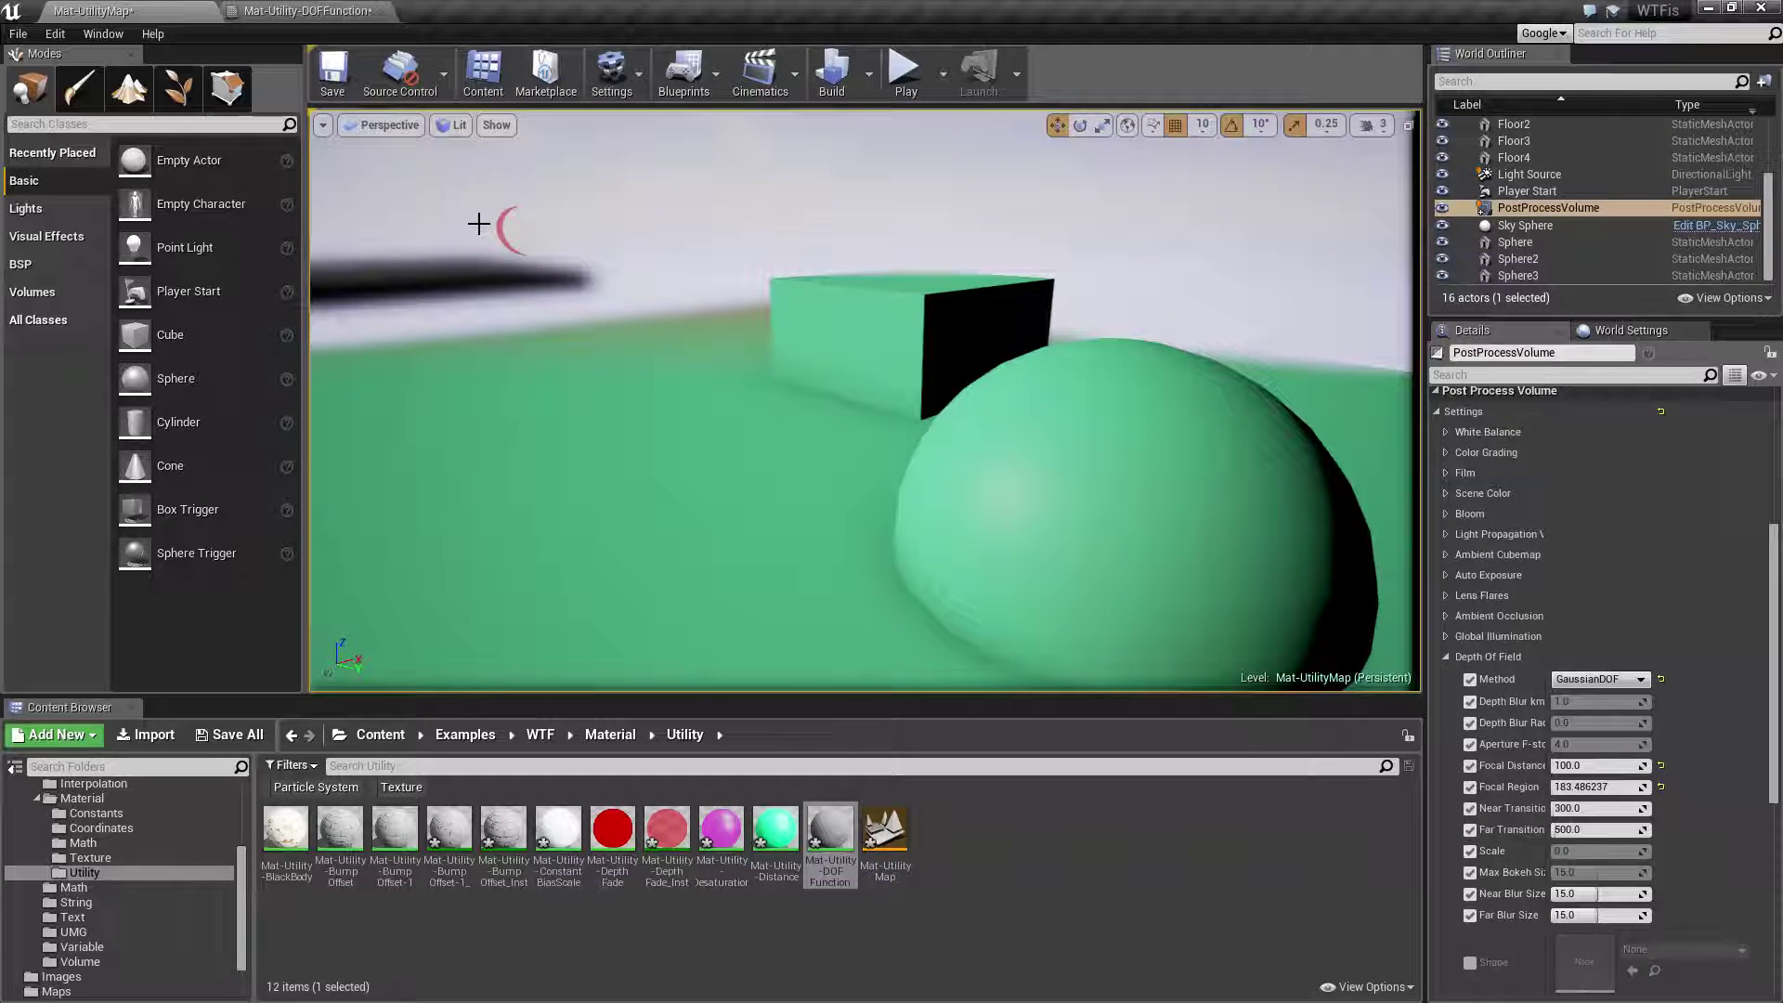
pyautogui.click(306, 11)
pyautogui.moveTo(863, 399); pyautogui.dragTo(863, 510, button='right')
pyautogui.scroll(-5, 894, 276)
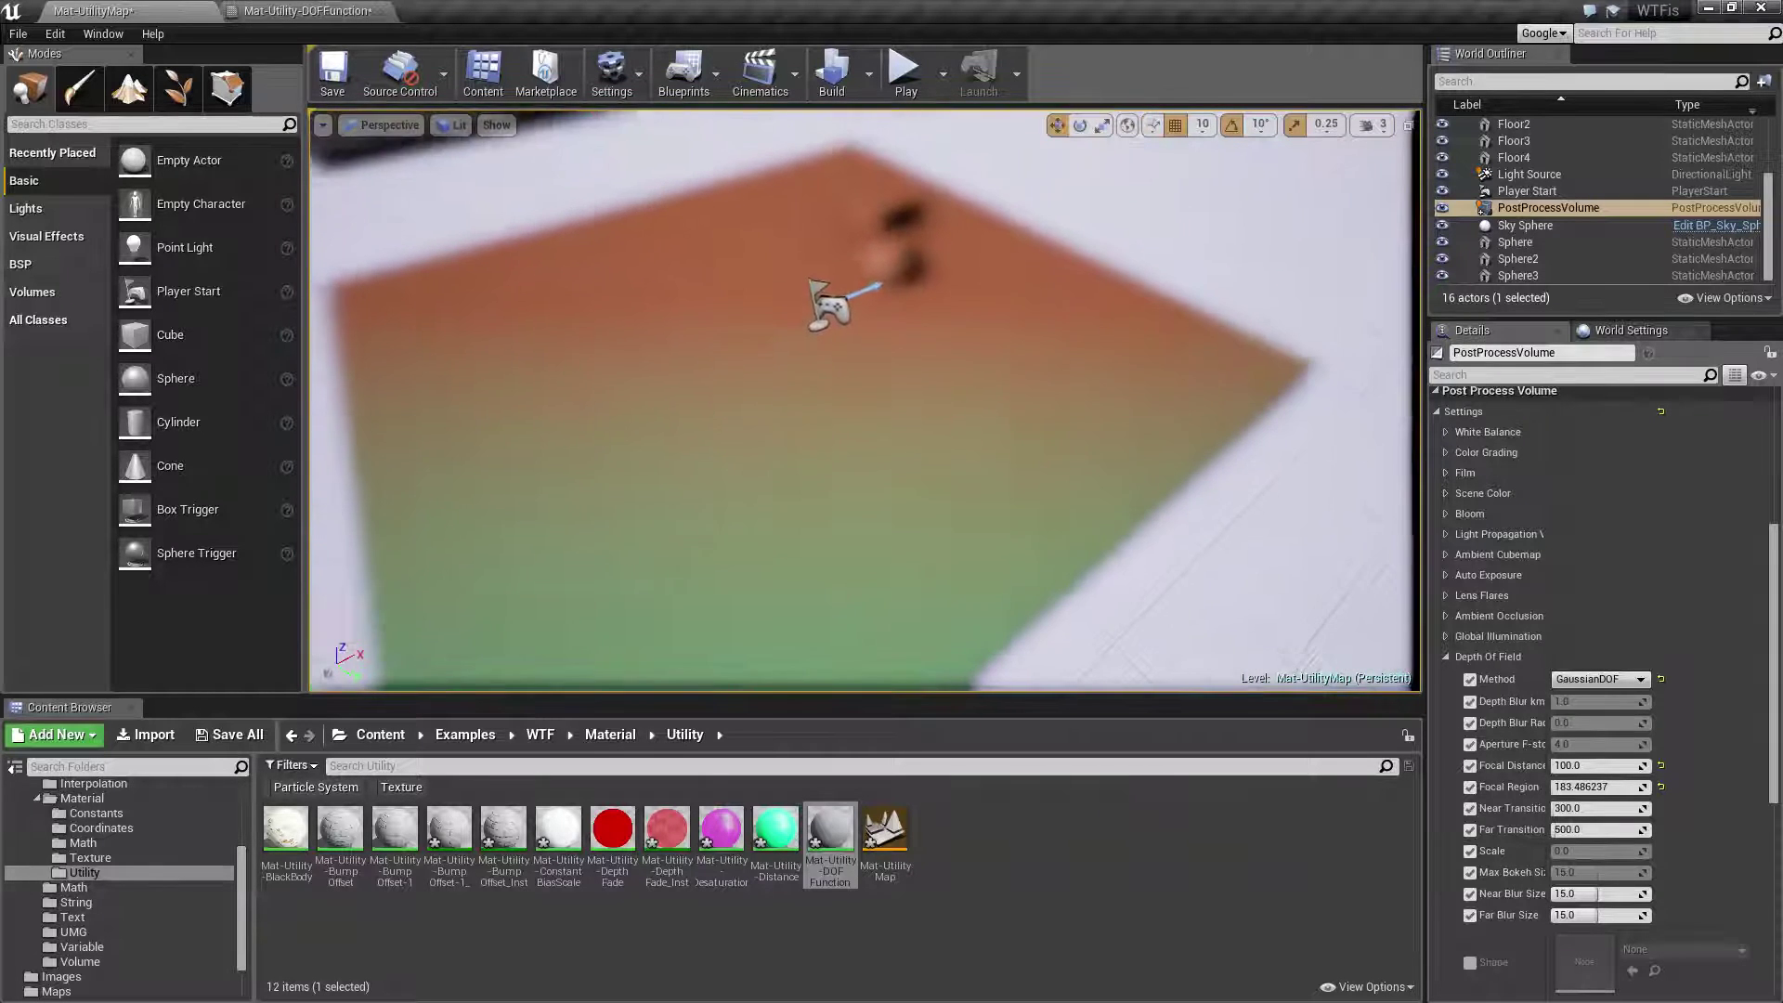
# Step: Examine the combined mask's colour transition across the floor and sphere from varying camera distances, leaving no actor selected
pyautogui.click(894, 275)
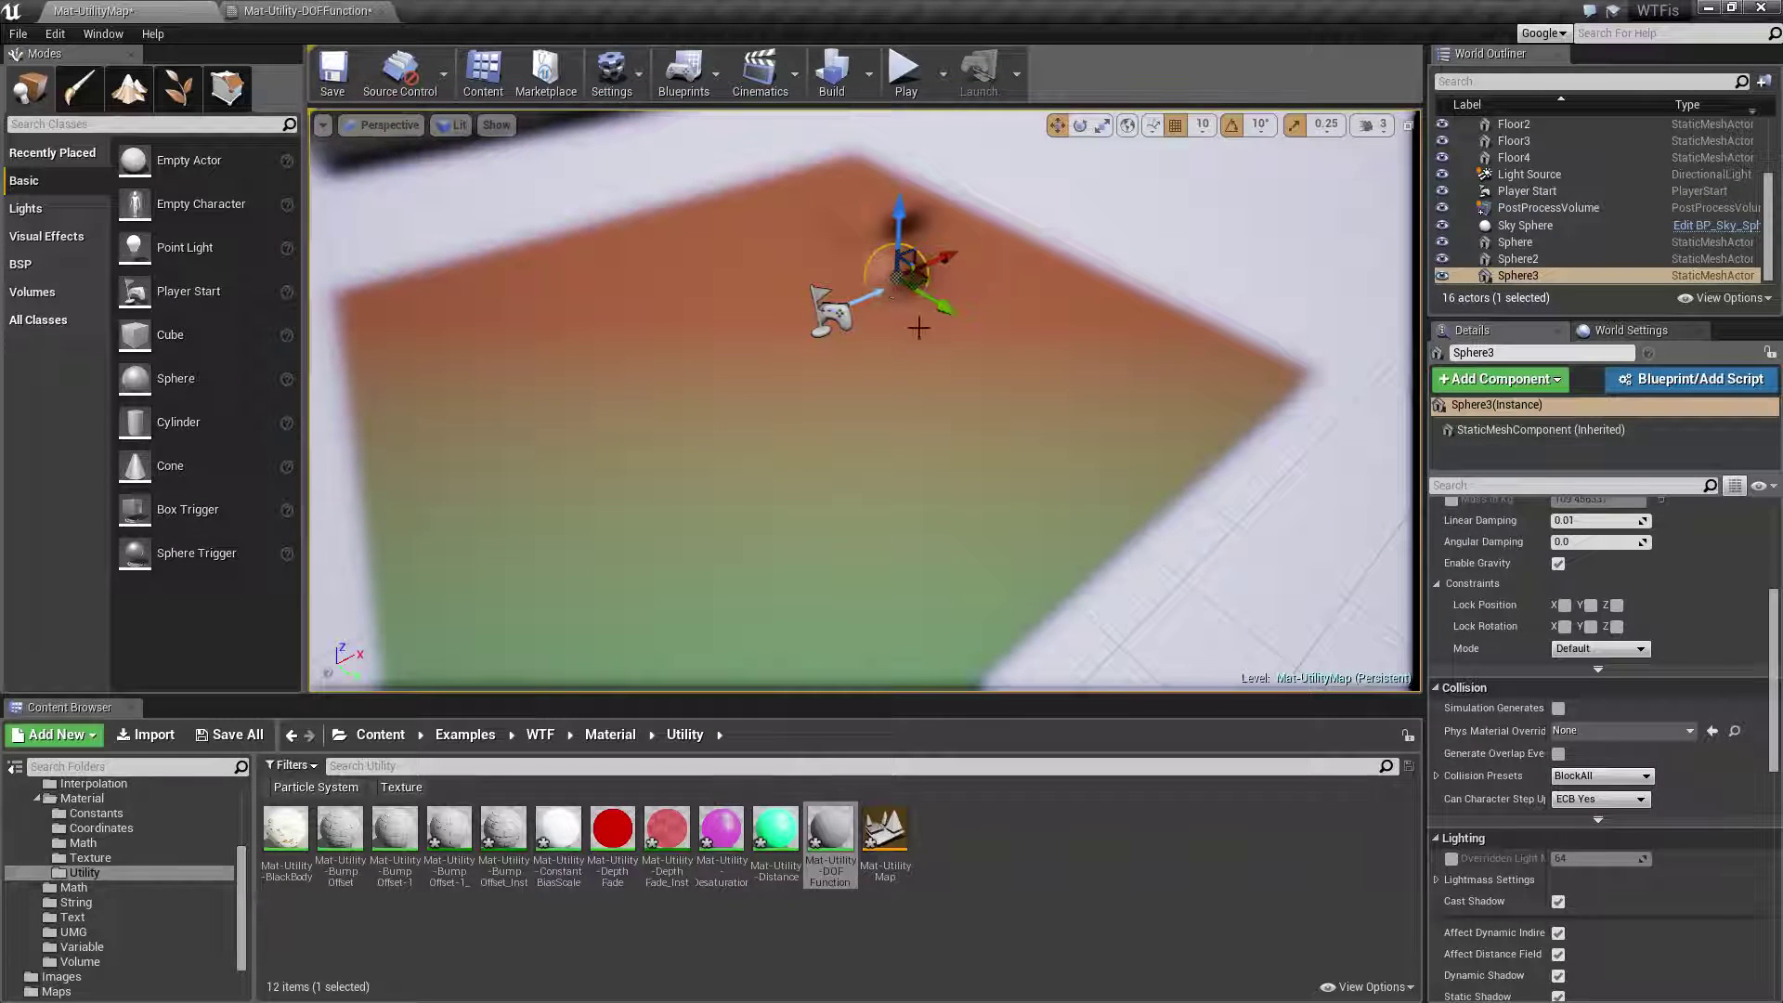
pyautogui.press('Escape')
pyautogui.click(895, 276)
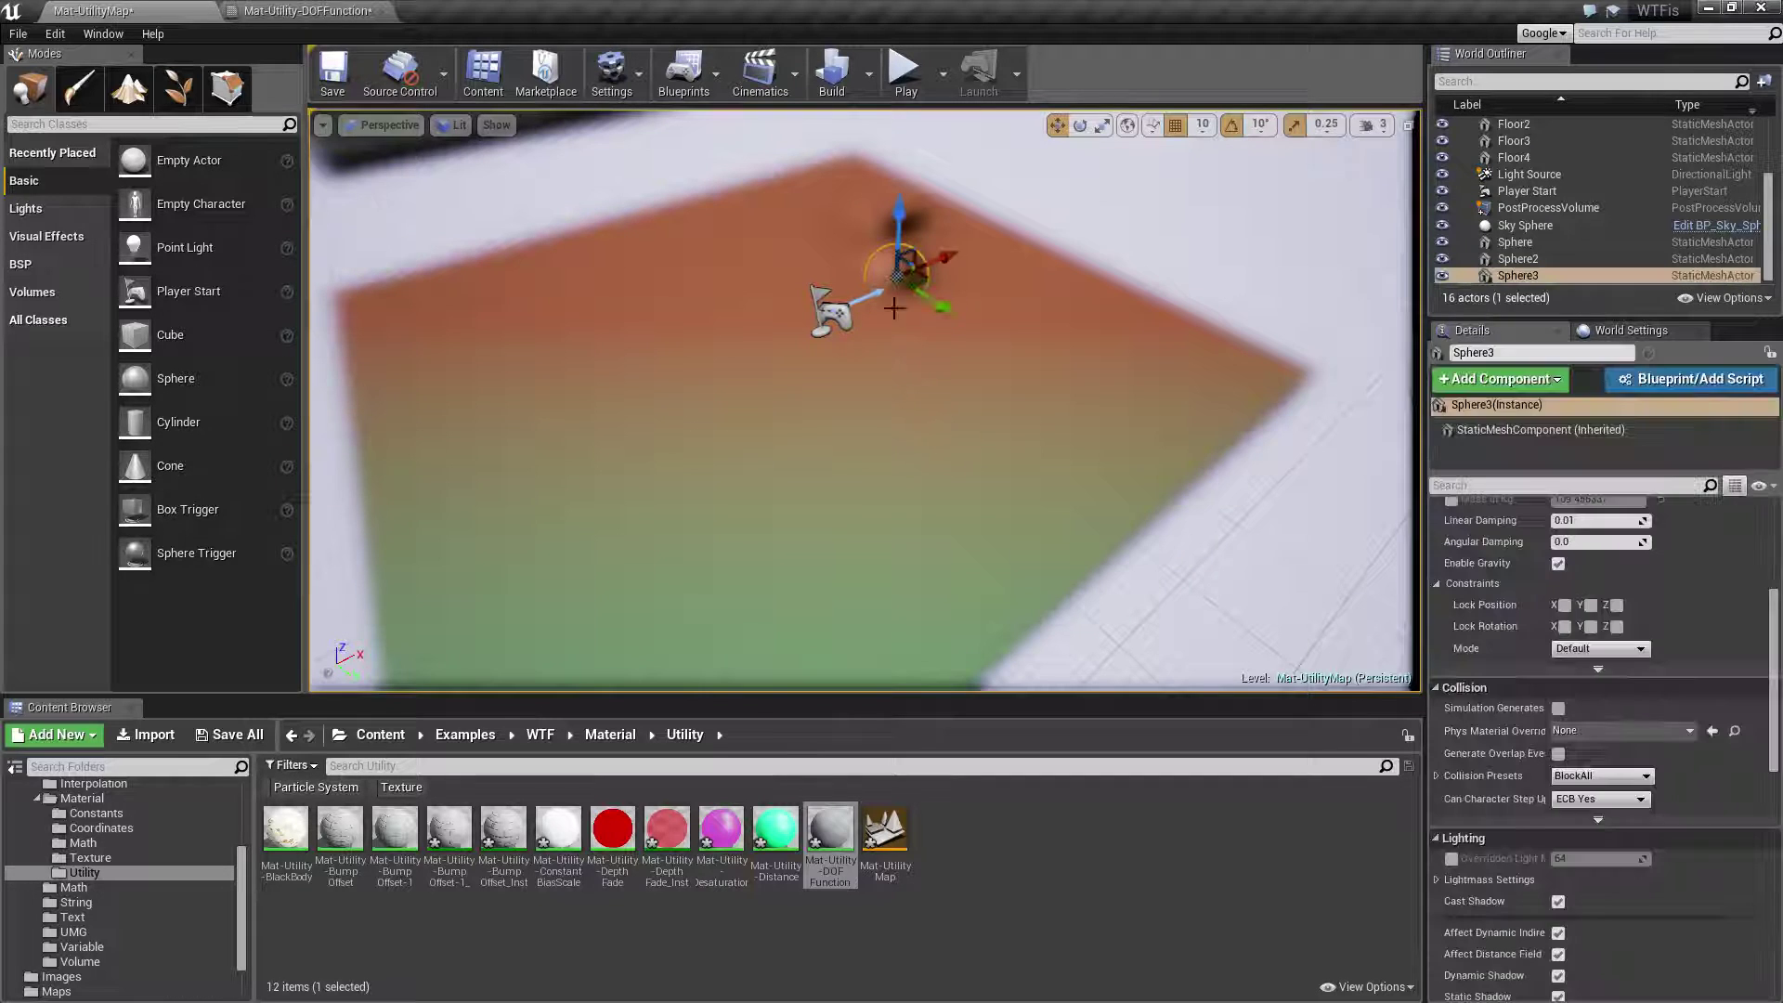
pyautogui.press('Escape')
pyautogui.press('w')
pyautogui.moveTo(965, 438)
pyautogui.mouseDown(button='right')
pyautogui.moveTo(952, 469)
pyautogui.moveTo(992, 360)
pyautogui.moveTo(961, 380)
pyautogui.moveTo(965, 439)
pyautogui.mouseUp(button='right')
pyautogui.press('s')
pyautogui.press('w')
pyautogui.press('s')
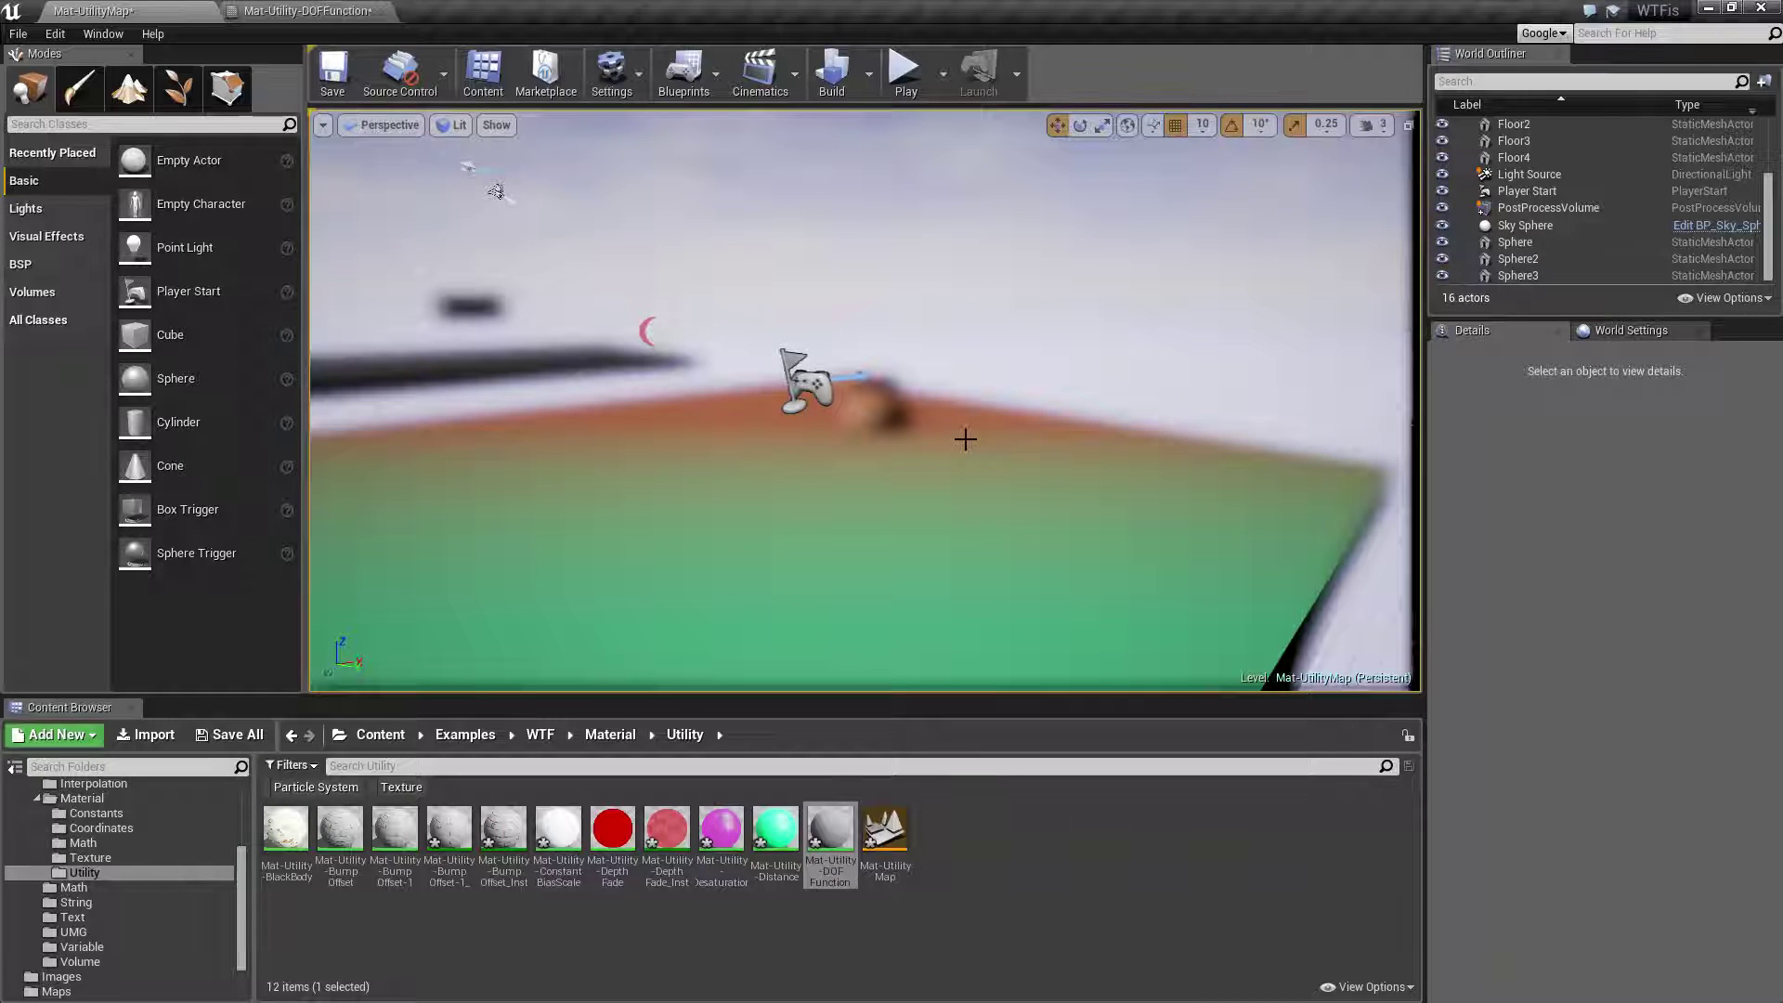
pyautogui.moveTo(933, 504); pyautogui.dragTo(934, 504, button='right')
pyautogui.press('w')
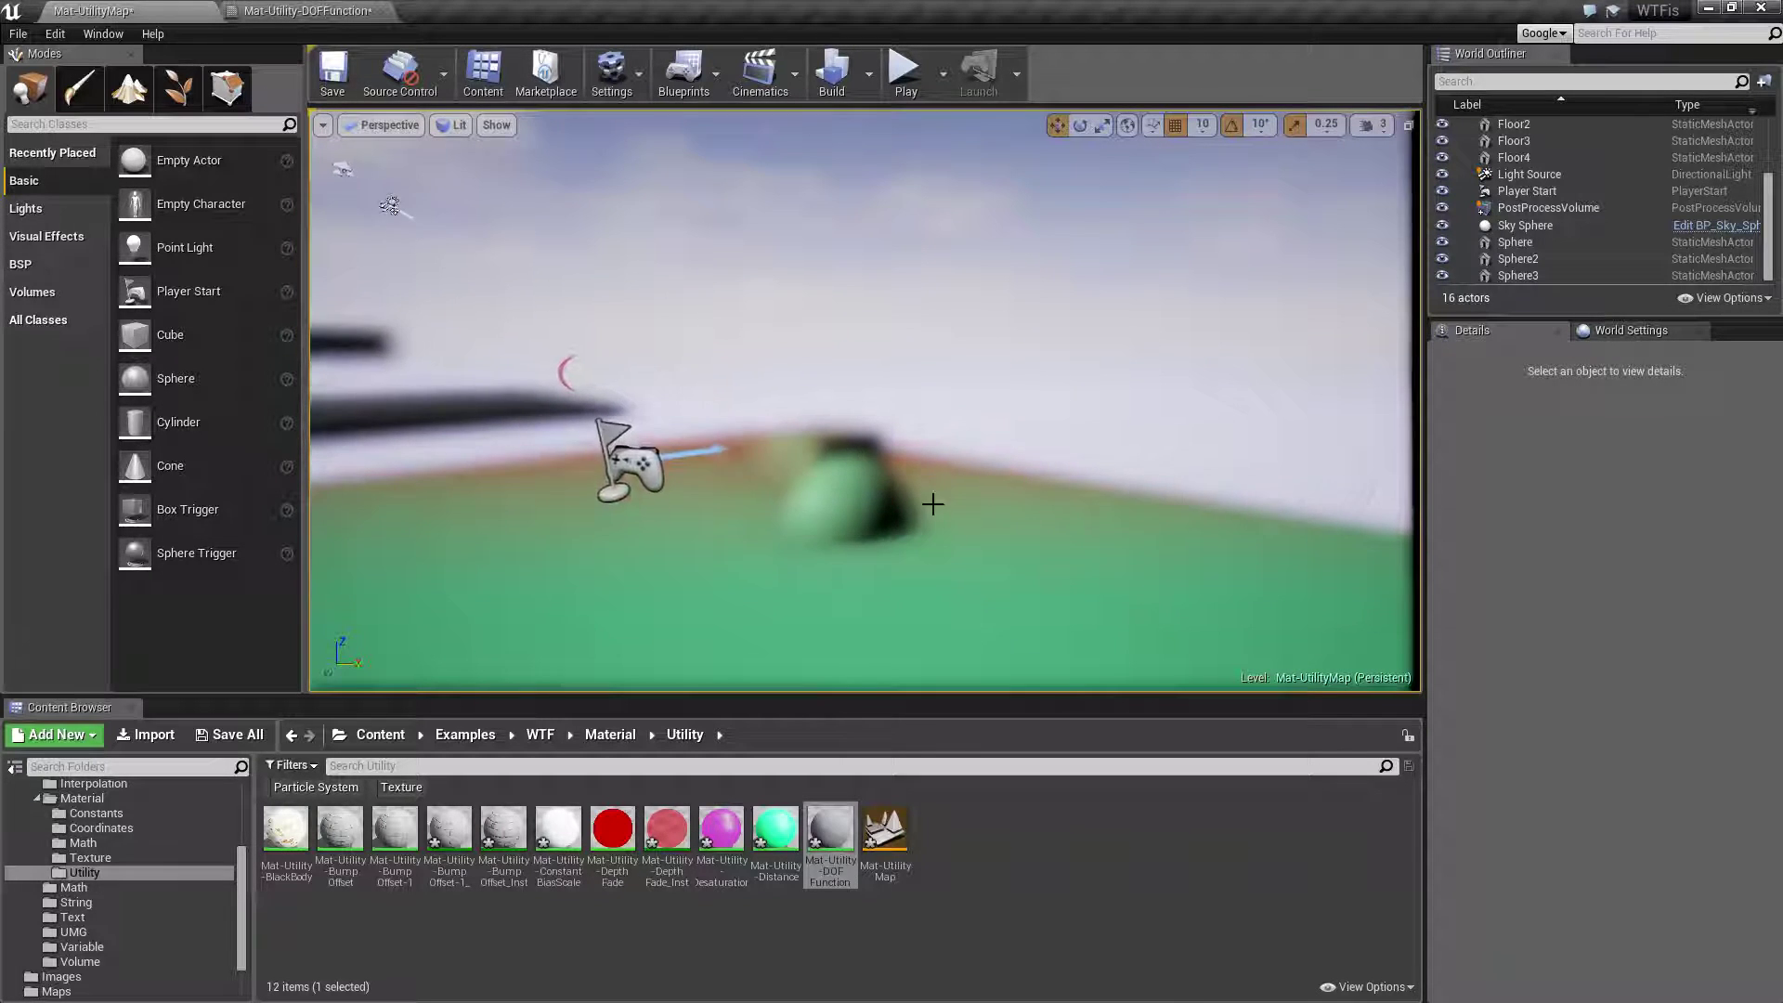
# Step: Check the DepthOfFieldFunction node's function value in the material graph and clear the selection
pyautogui.click(306, 10)
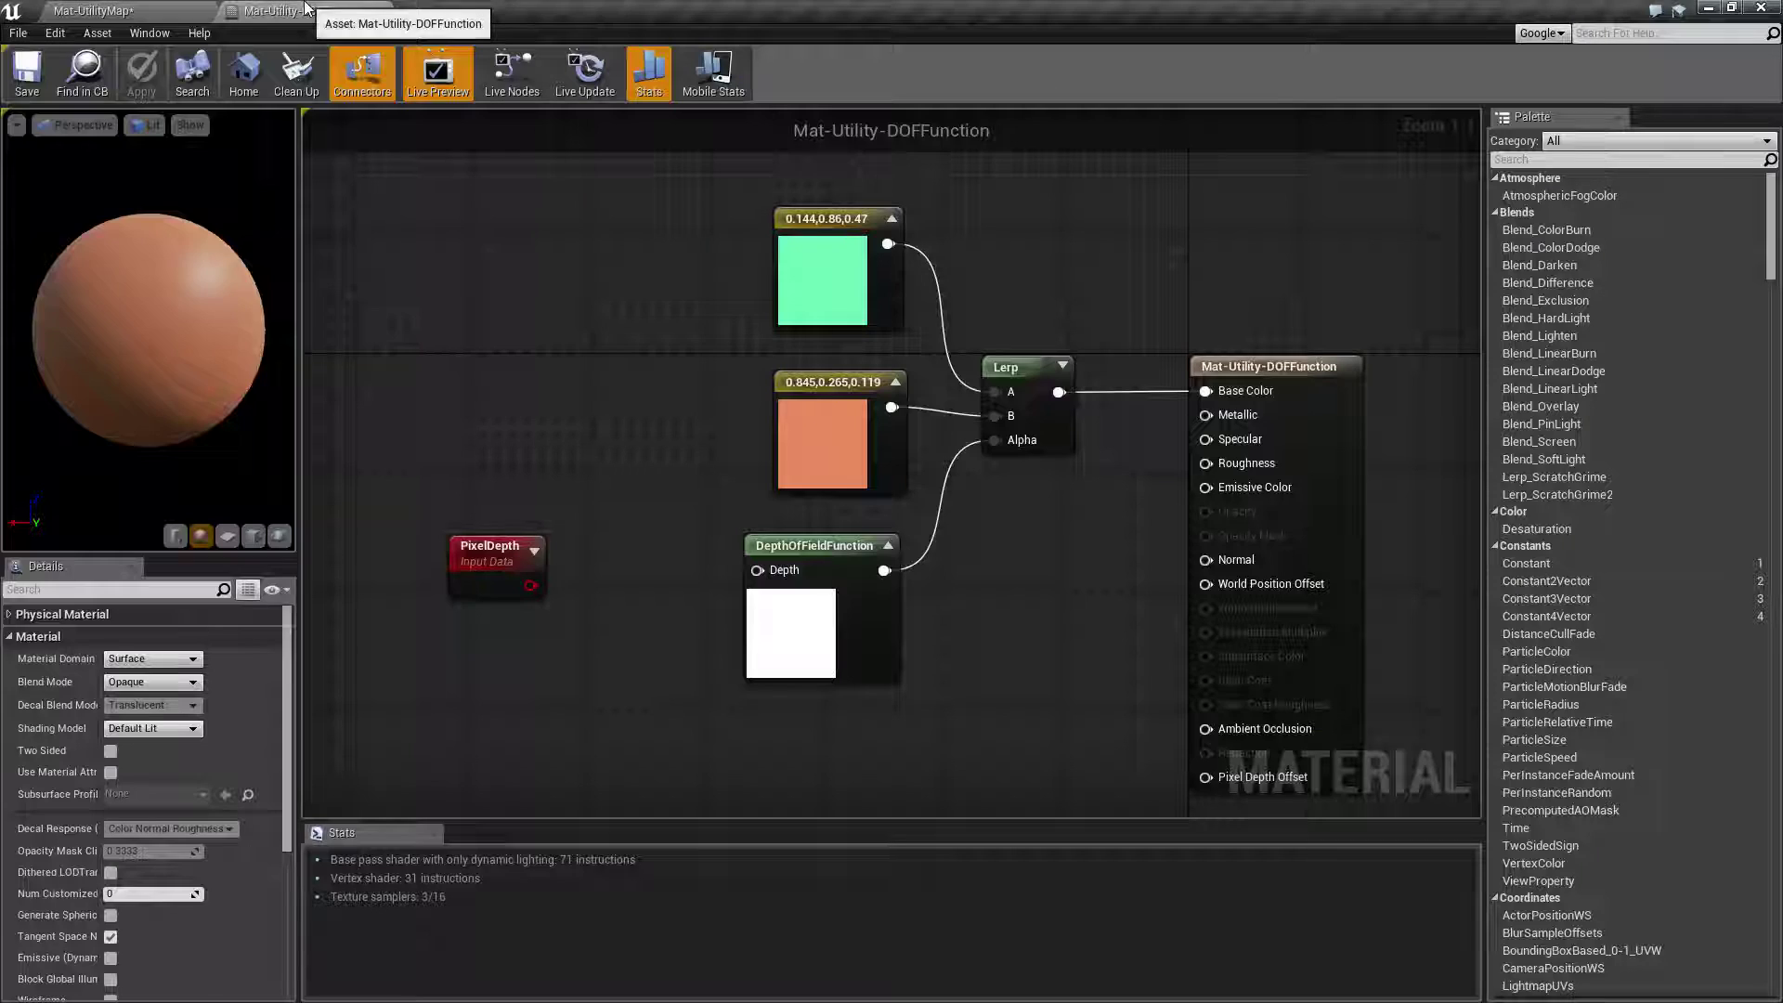
pyautogui.click(778, 549)
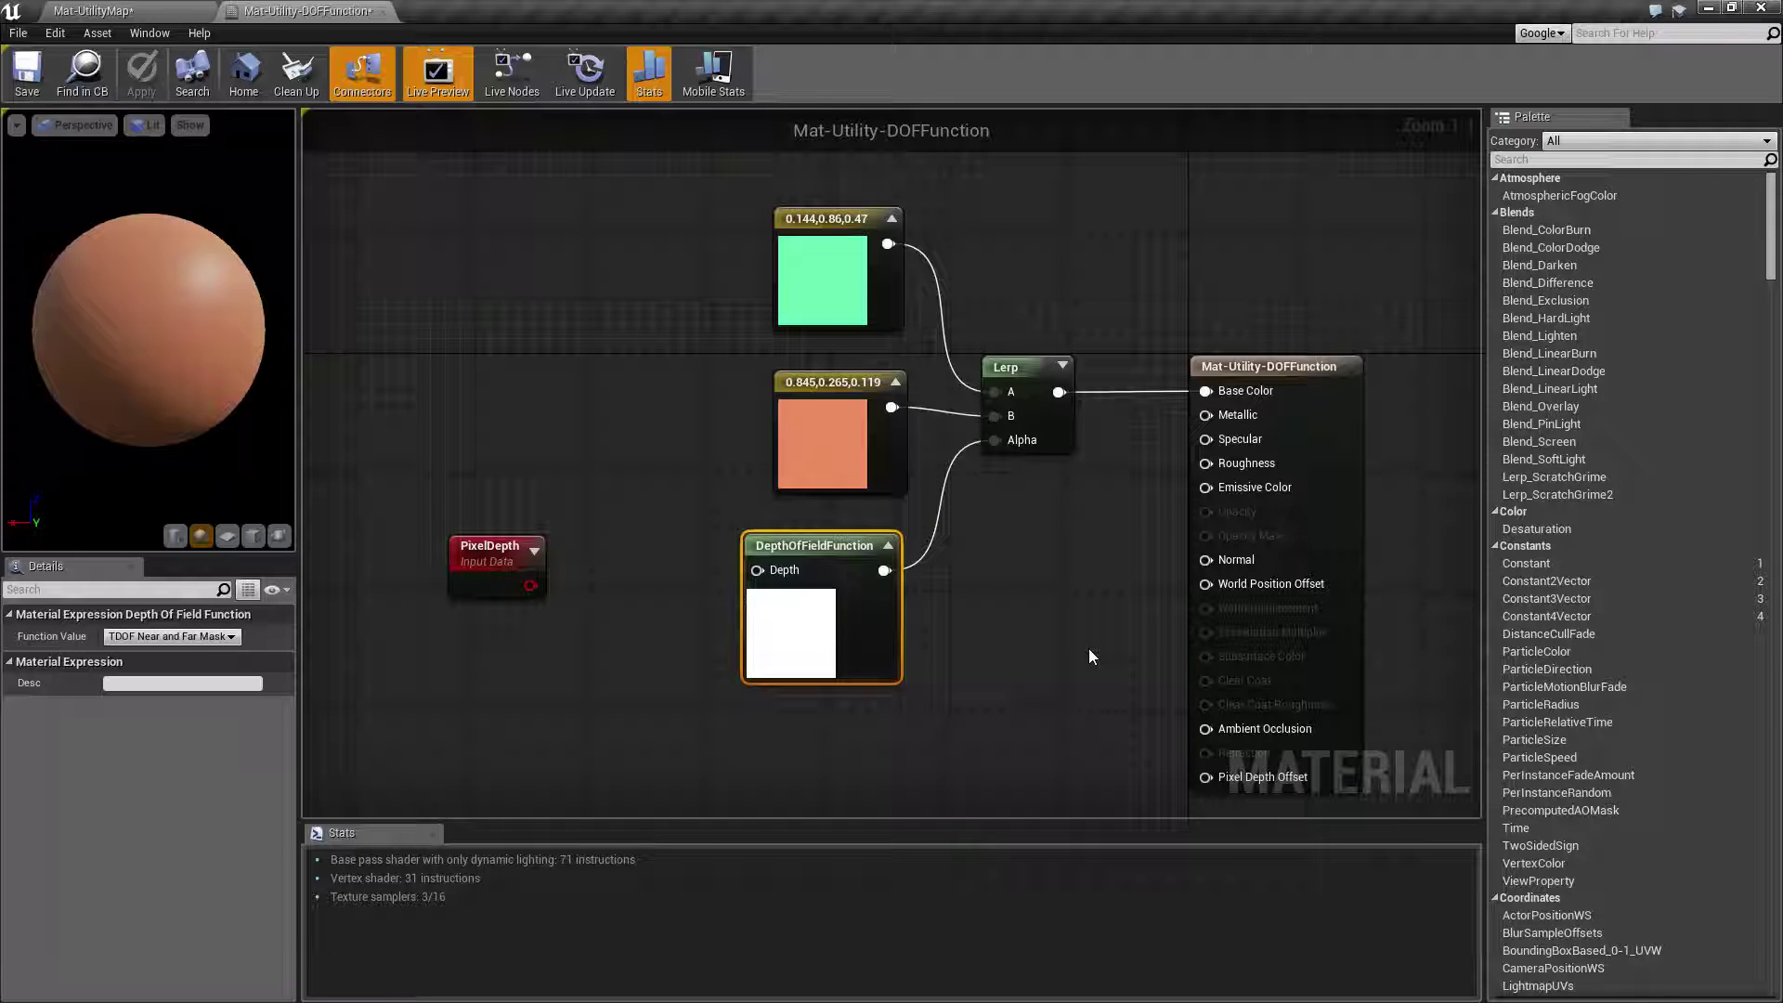
pyautogui.click(1000, 616)
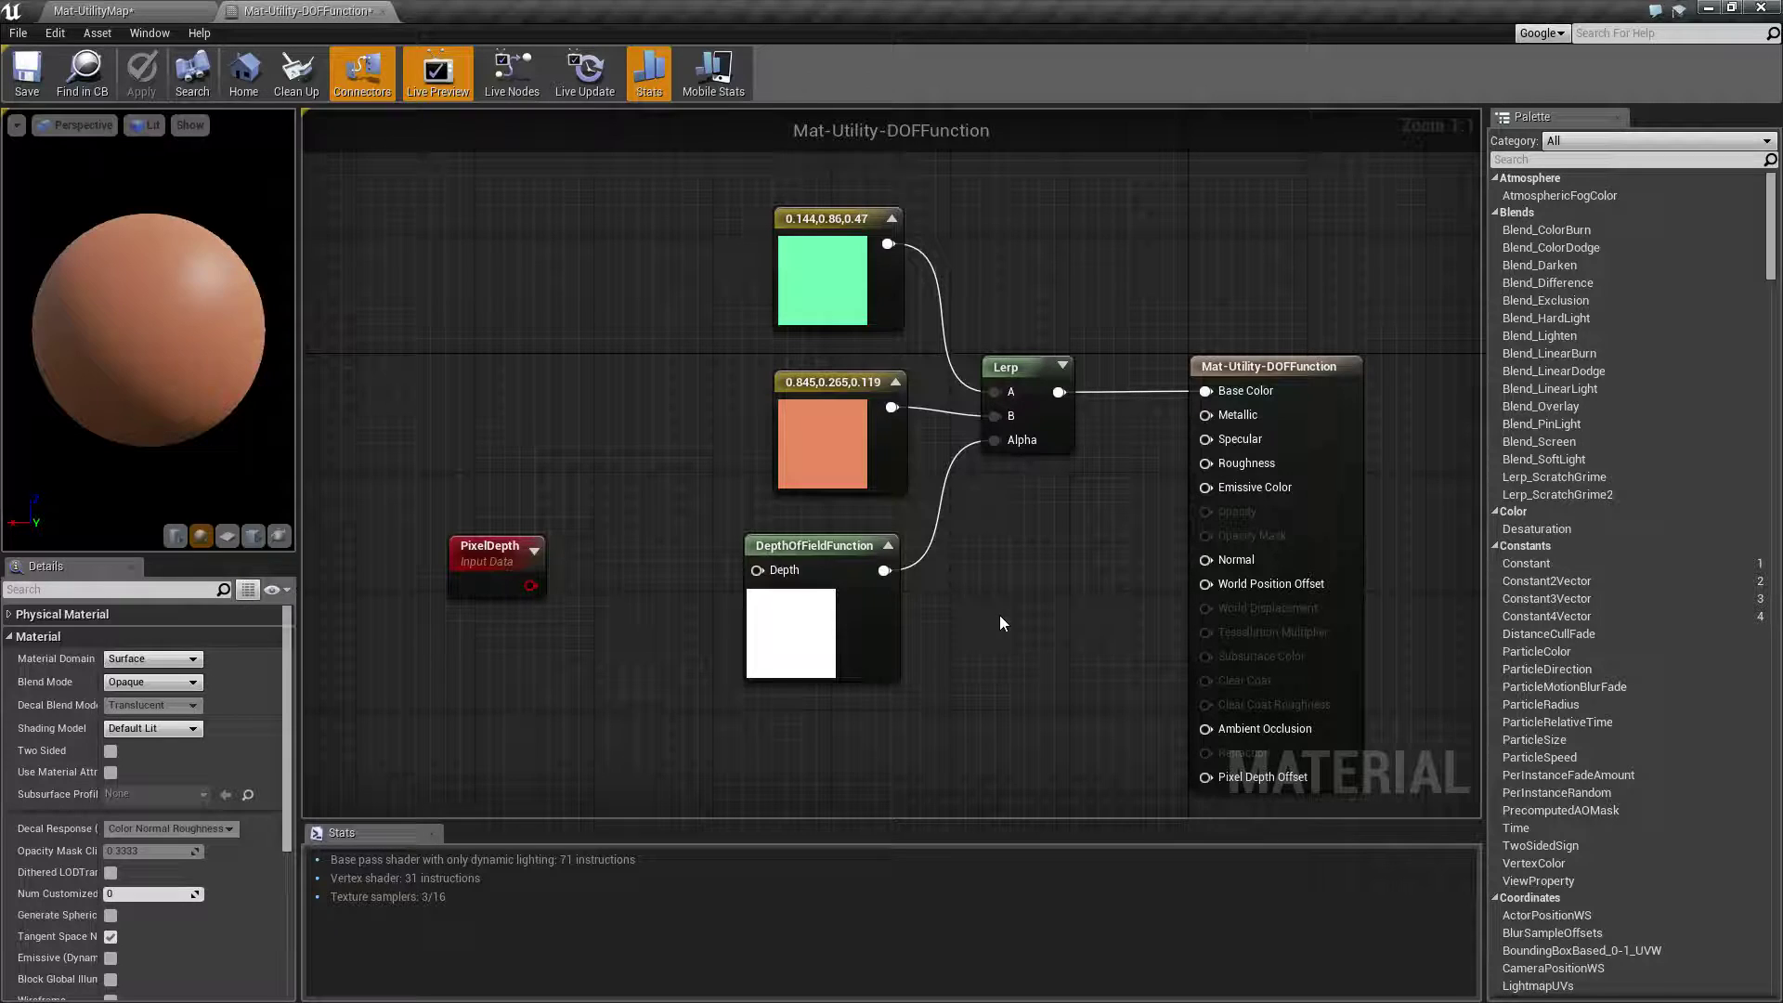